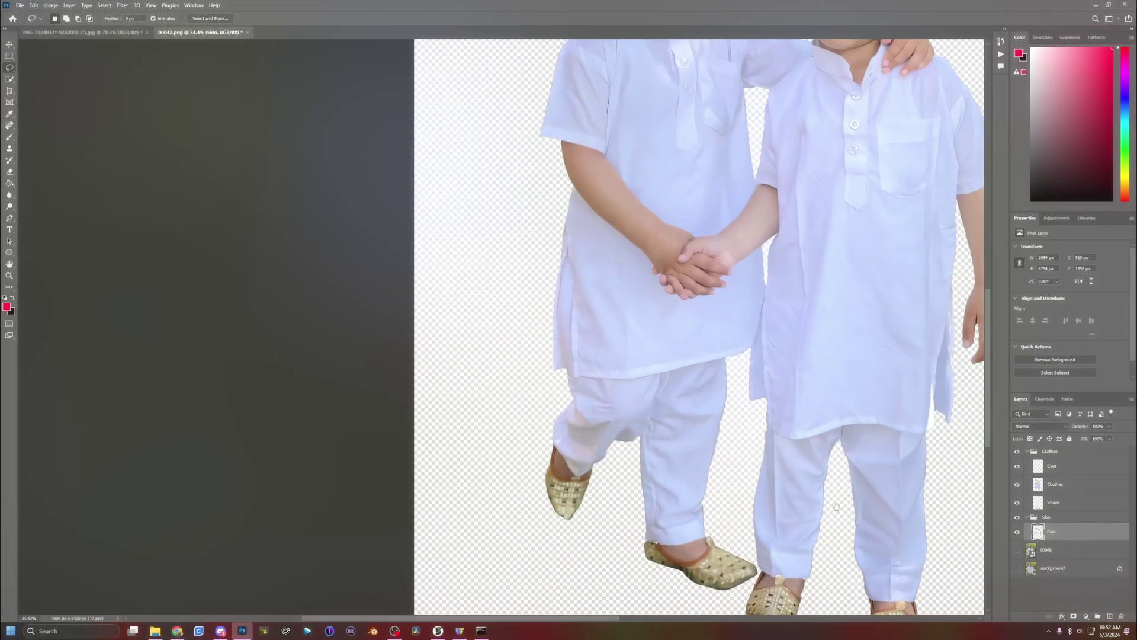
Show the 00045 layer and recolour the skin green with a Hue/Saturation adjustment clipped to the Skin layer.
alt+scroll(845, 437, down, 5)
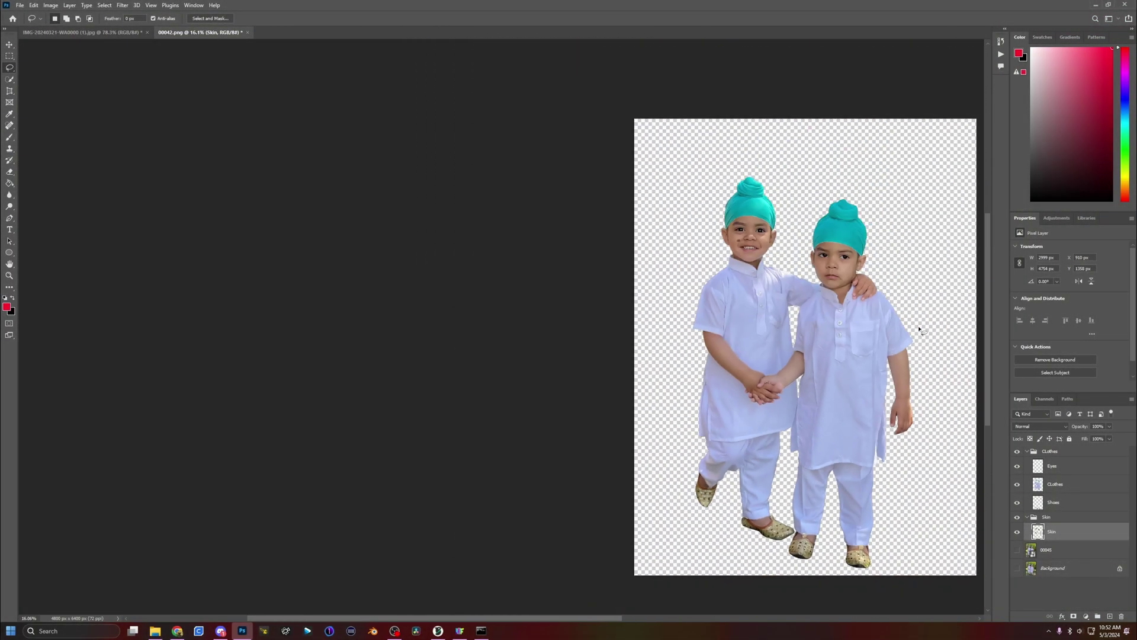
click(1017, 549)
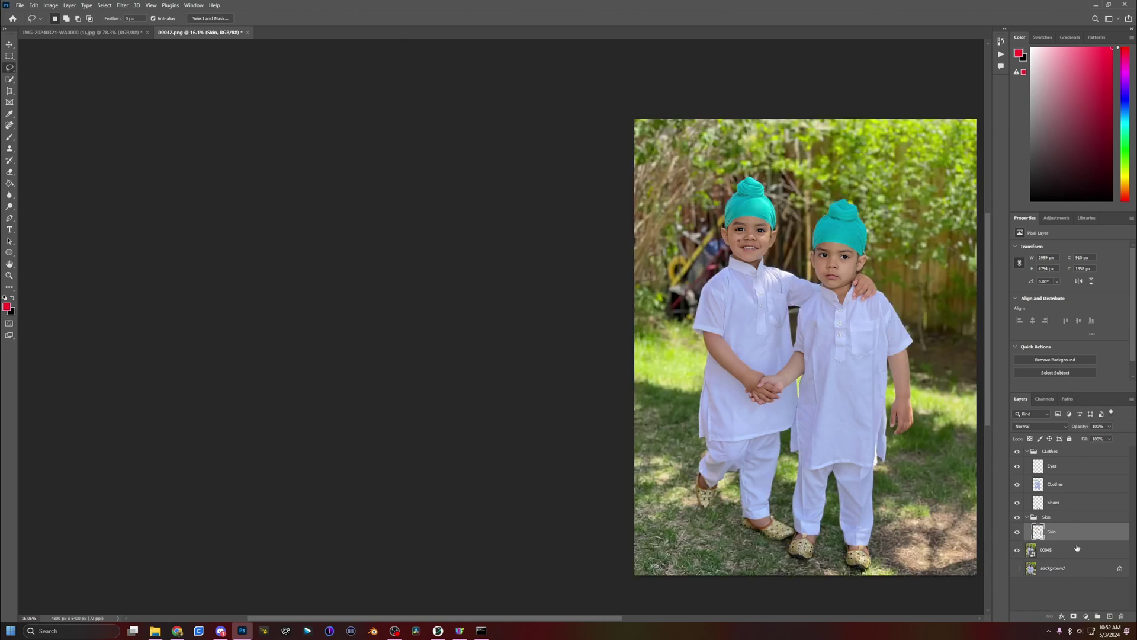
click(1085, 616)
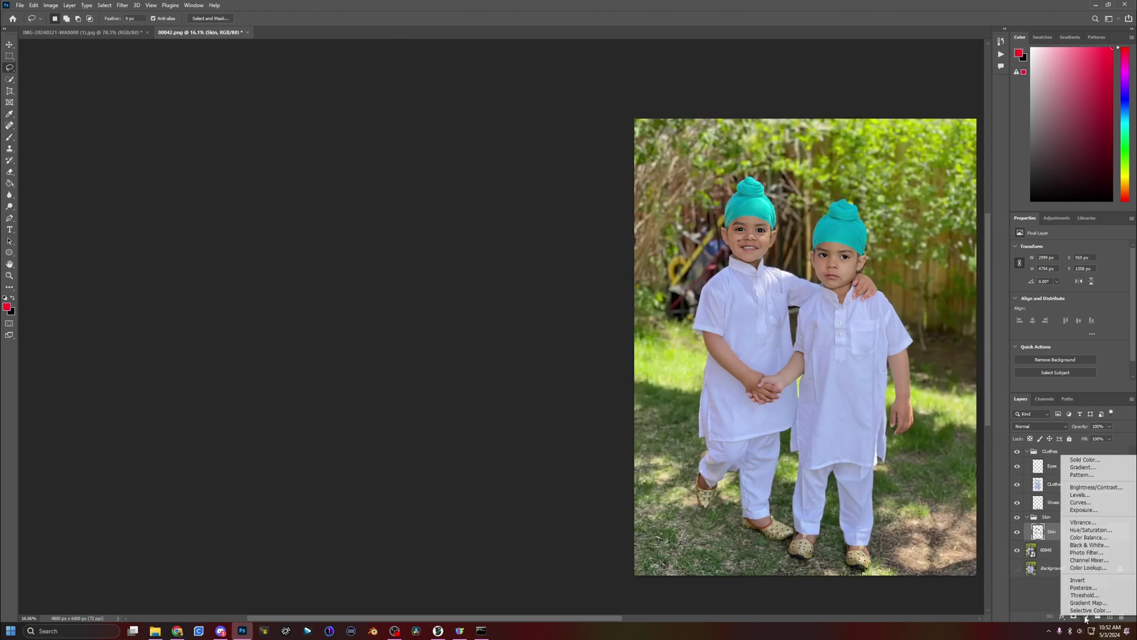
click(1091, 530)
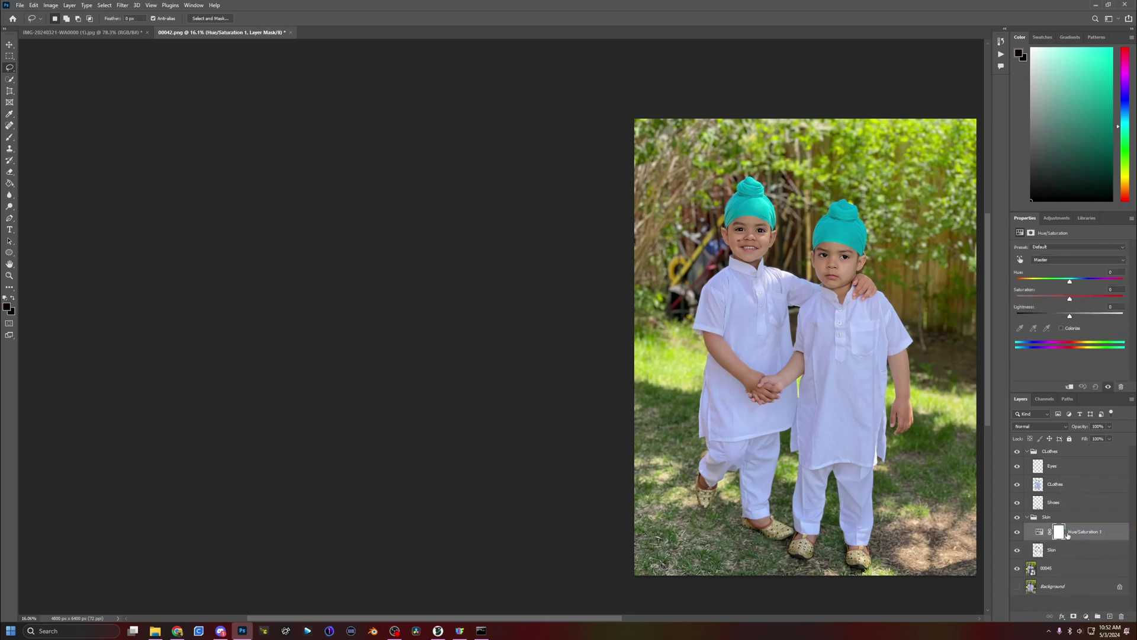
alt+click(1036, 540)
drag(1069, 282, 1101, 288)
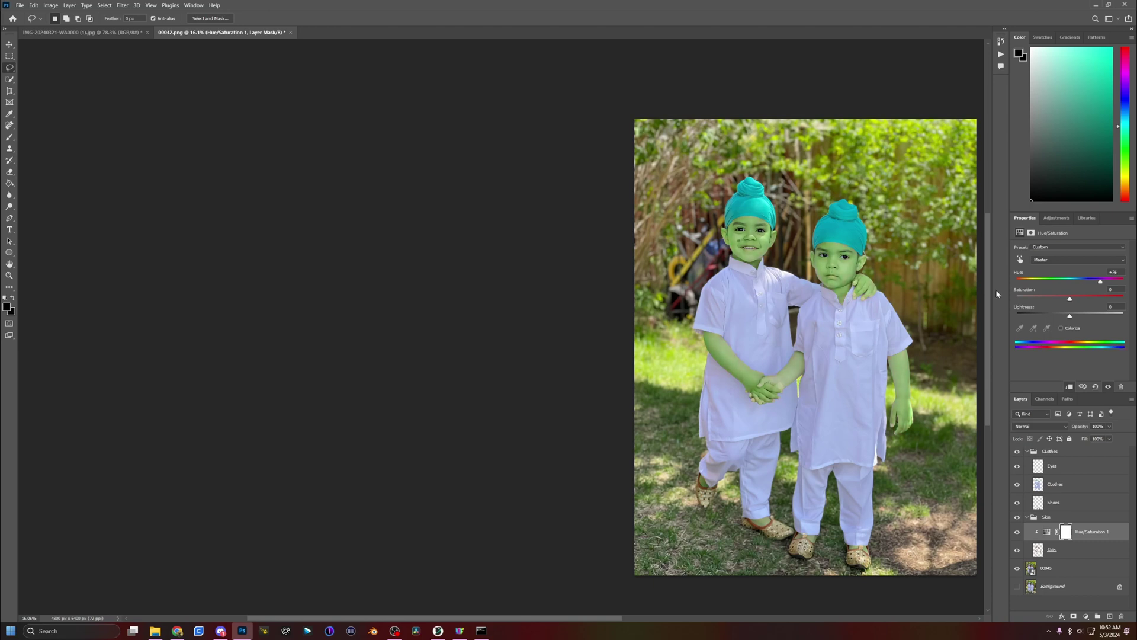
Try shifting the background's hue with a Hue/Saturation adjustment above the 00045 layer, and hide that adjustment.
click(1052, 569)
click(1085, 617)
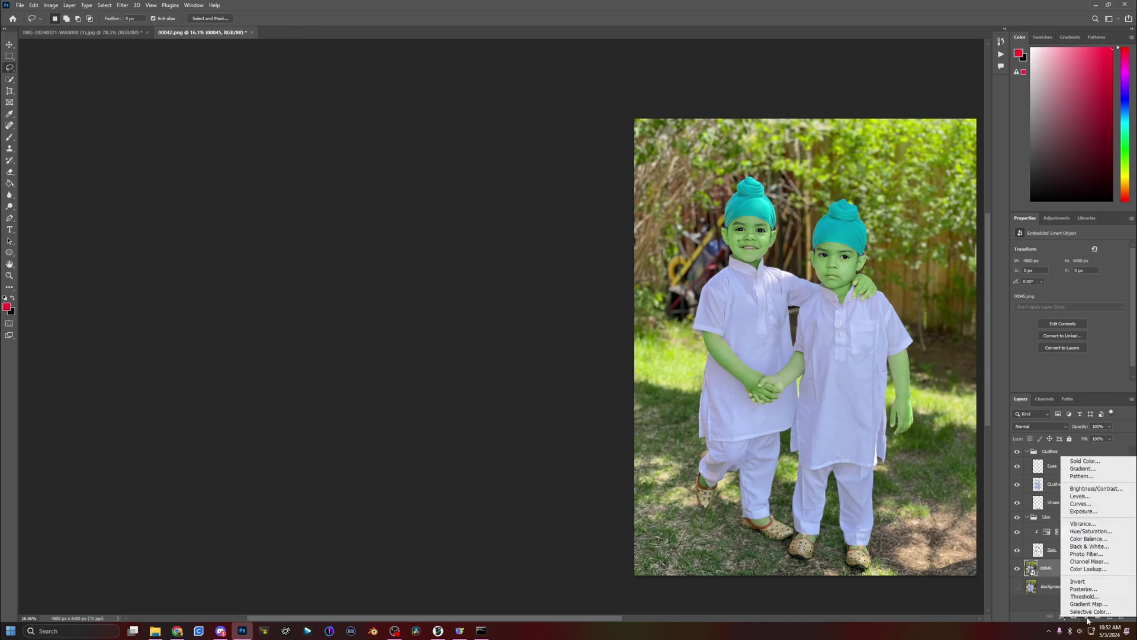
click(1094, 532)
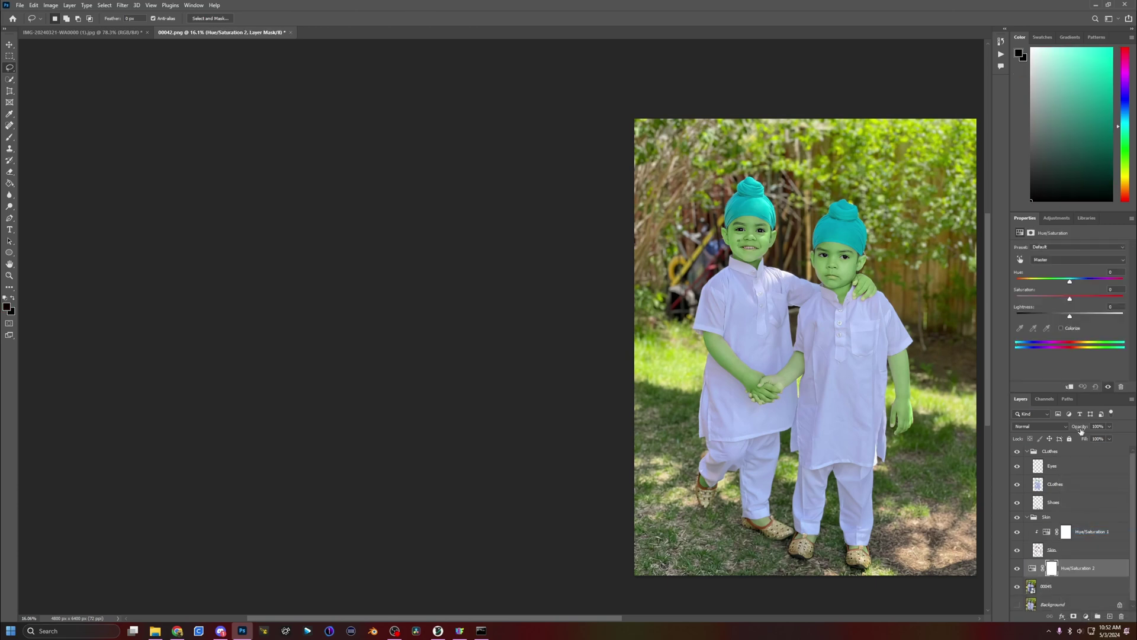
mouse_move(1071, 283)
mouse_down()
mouse_move(1033, 285)
mouse_move(1080, 288)
mouse_up()
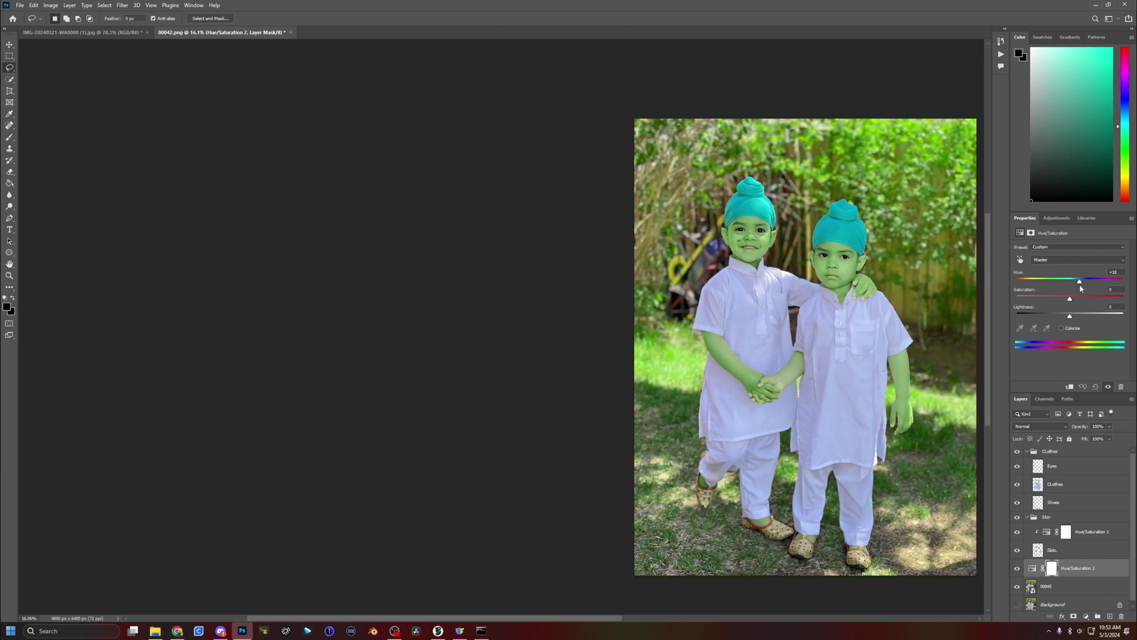
click(113, 33)
click(274, 33)
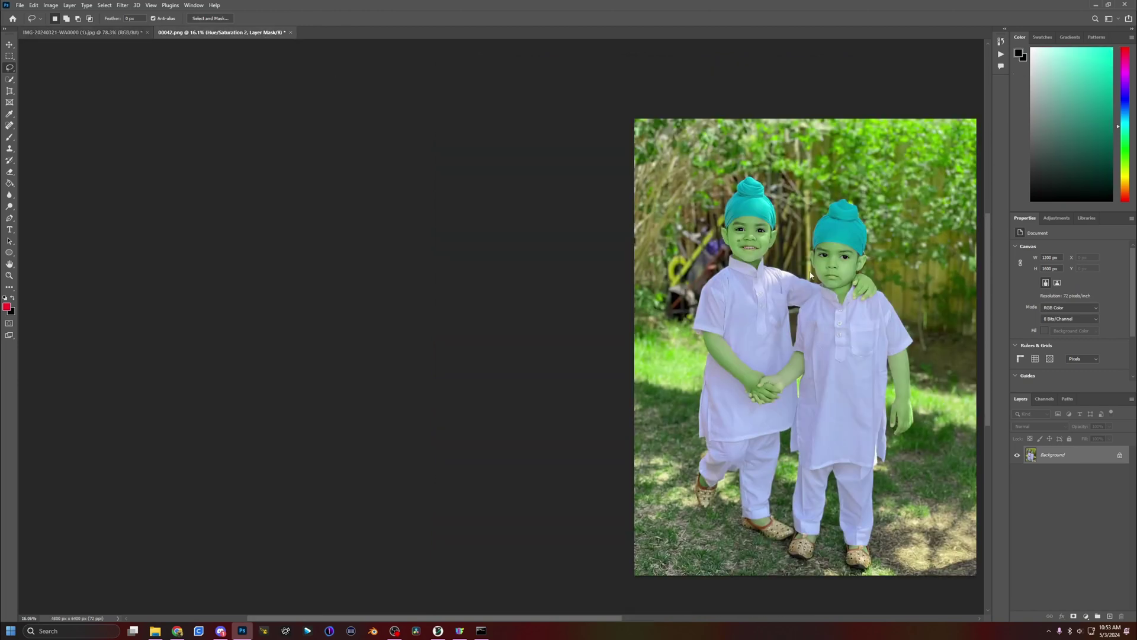
drag(1081, 289, 1049, 283)
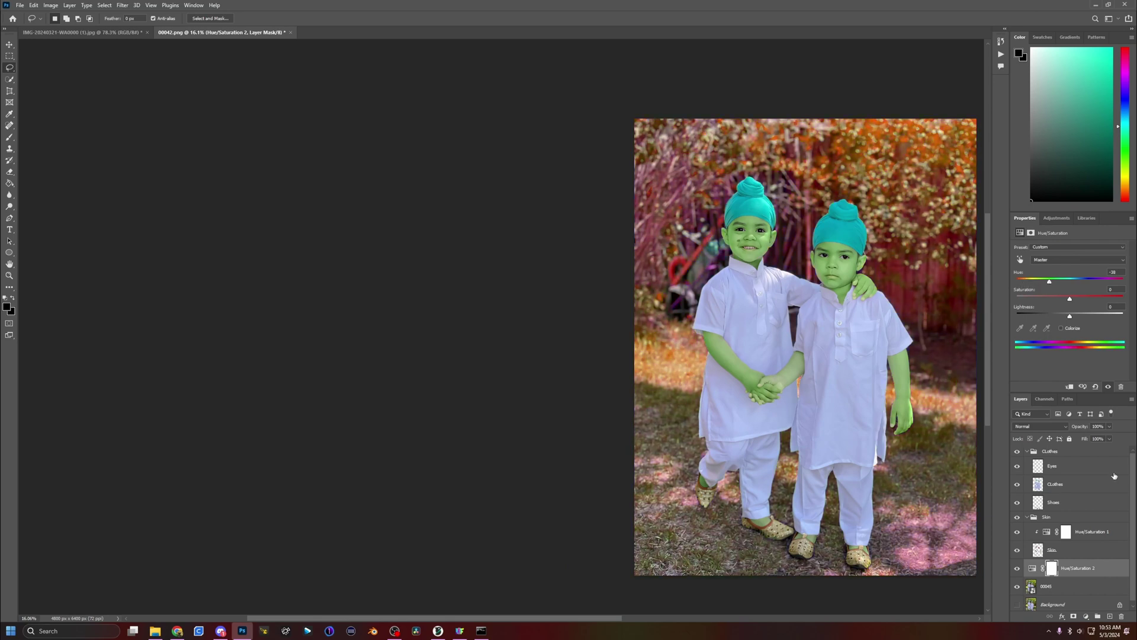
click(1016, 568)
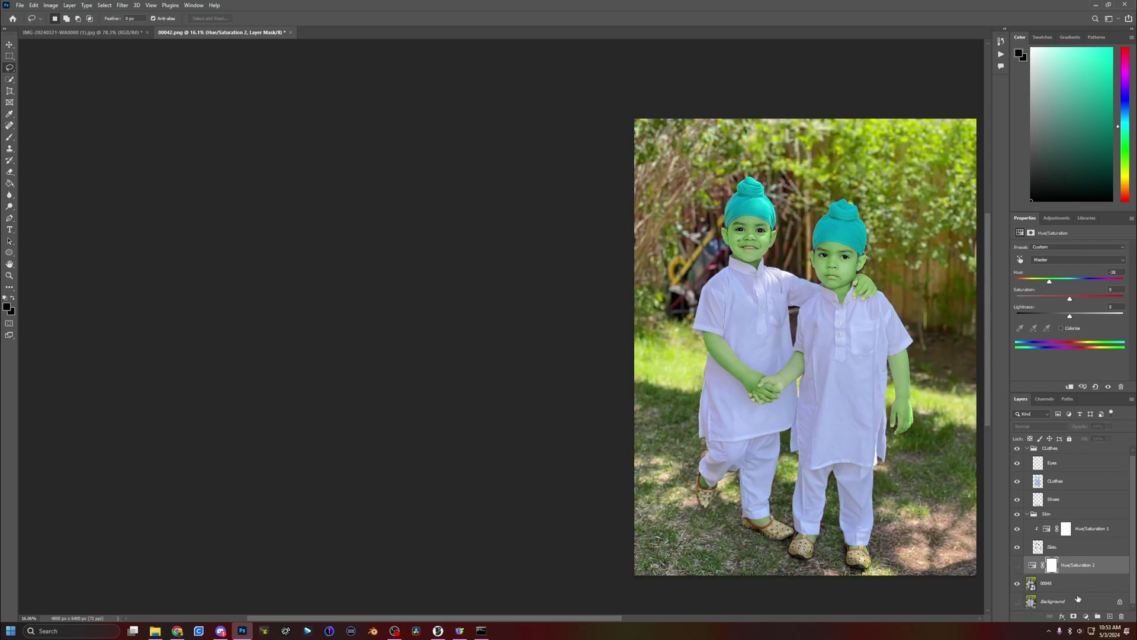
Fill a new layer directly below the Skin group with pure blue and set its blending mode to Screen.
click(1109, 616)
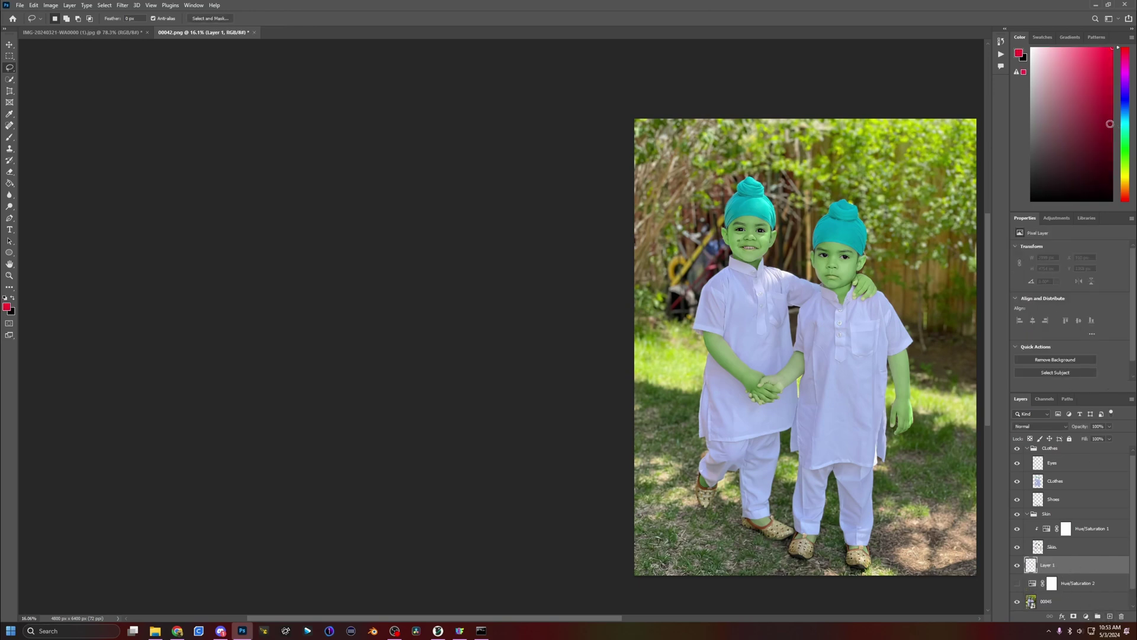
click(1122, 98)
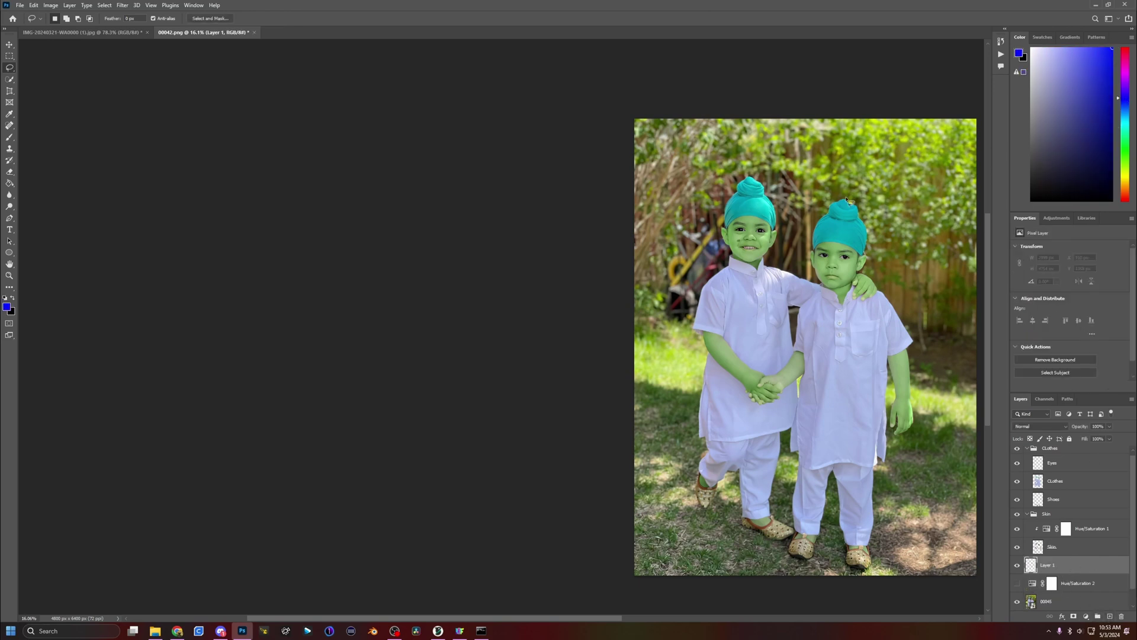
key(g)
click(895, 188)
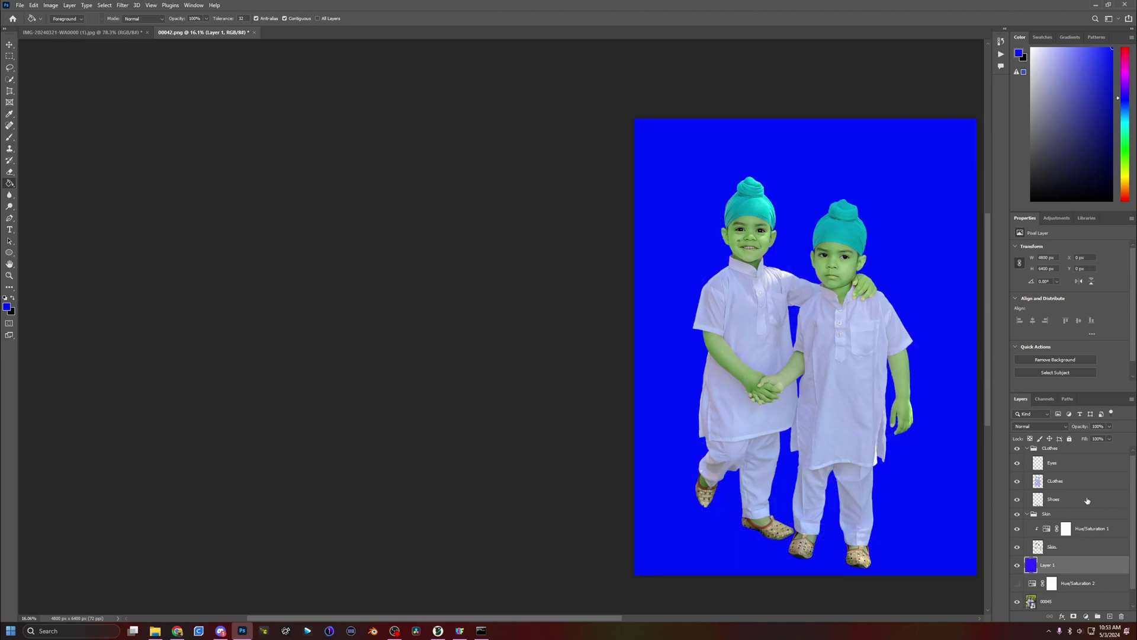
click(1051, 427)
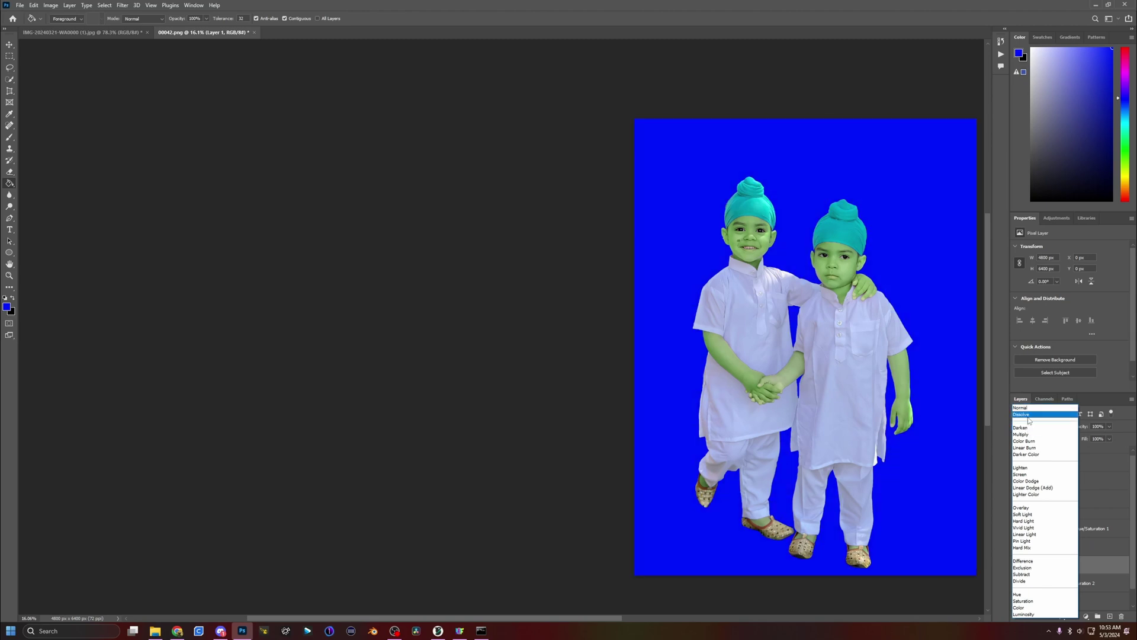
click(1029, 476)
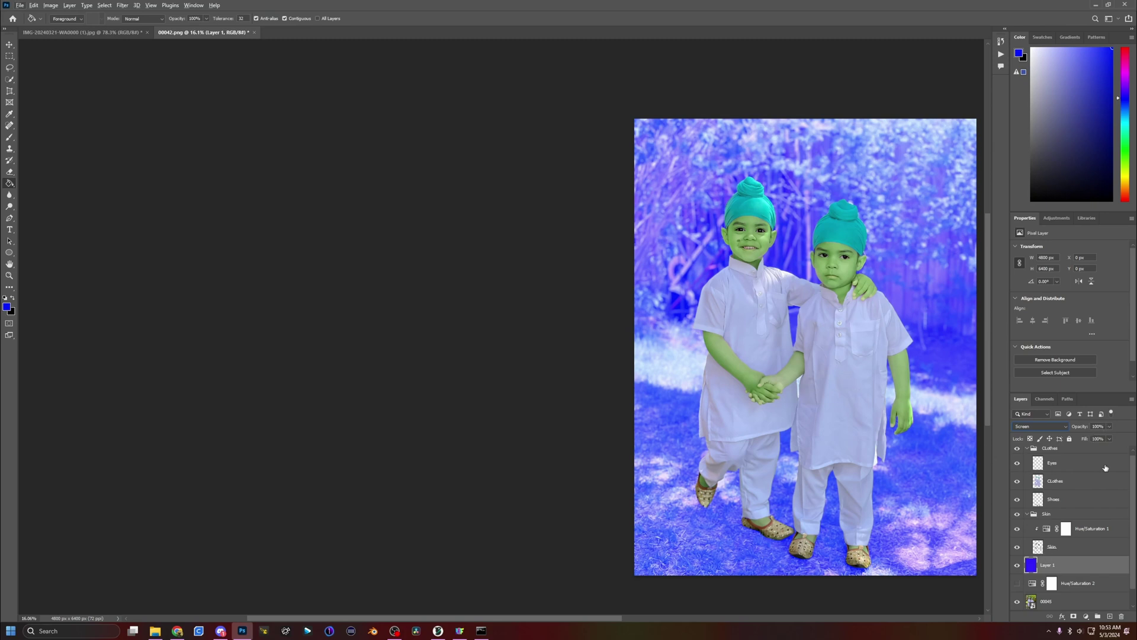
Add an unclipped Brightness/Contrast adjustment above the blue layer with brightness -16 and contrast -12.
click(1087, 618)
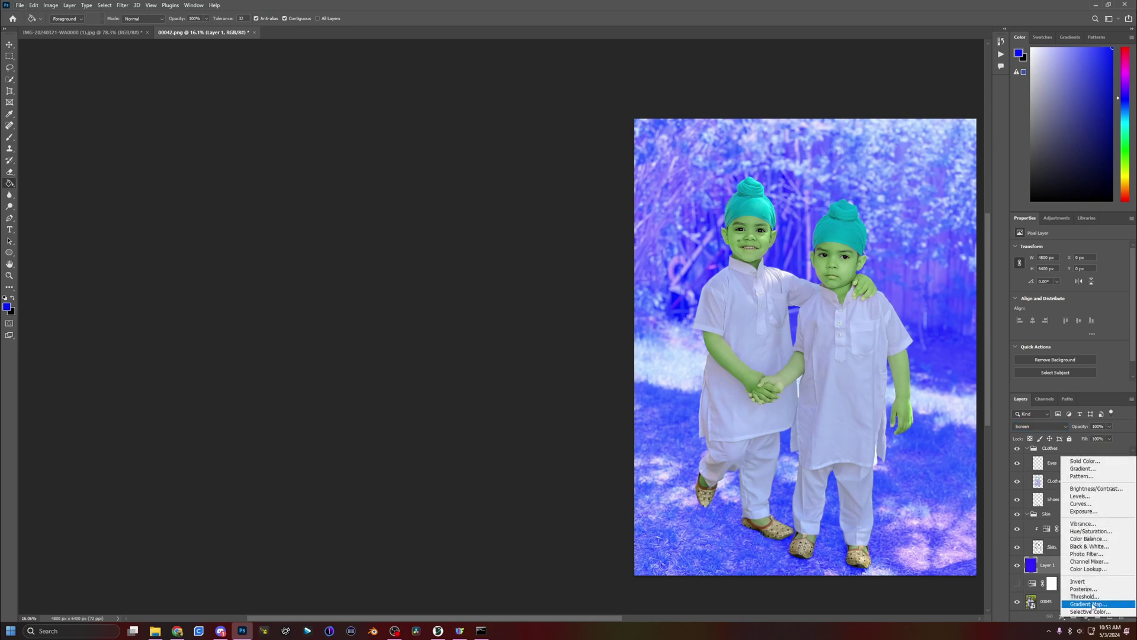
click(1089, 489)
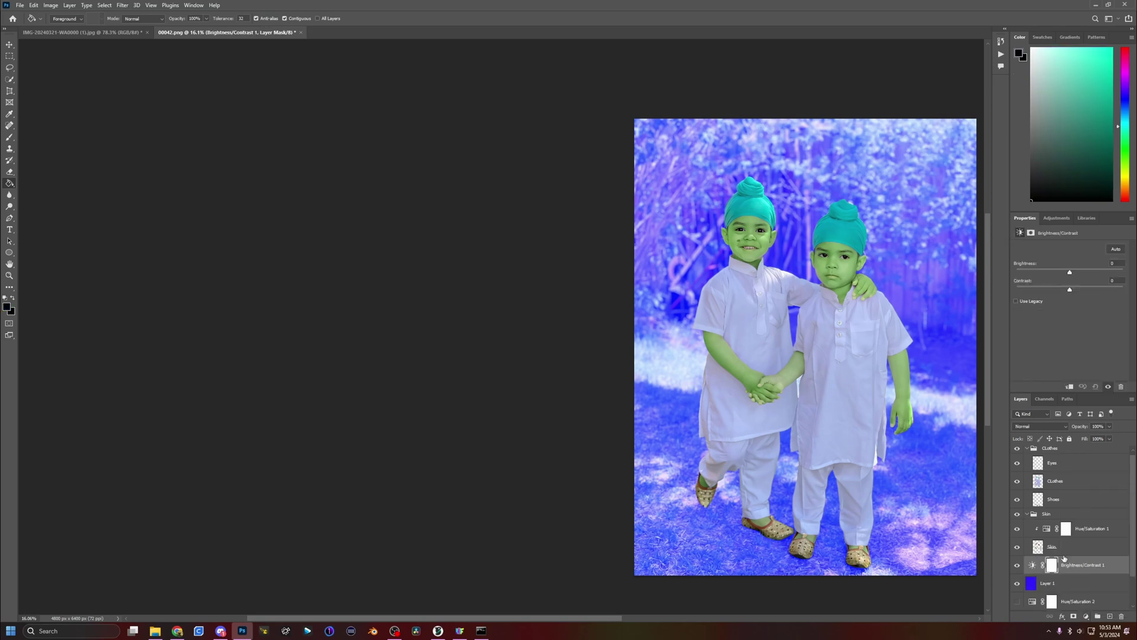
alt+click(1042, 574)
click(1111, 568)
drag(1068, 273, 1027, 276)
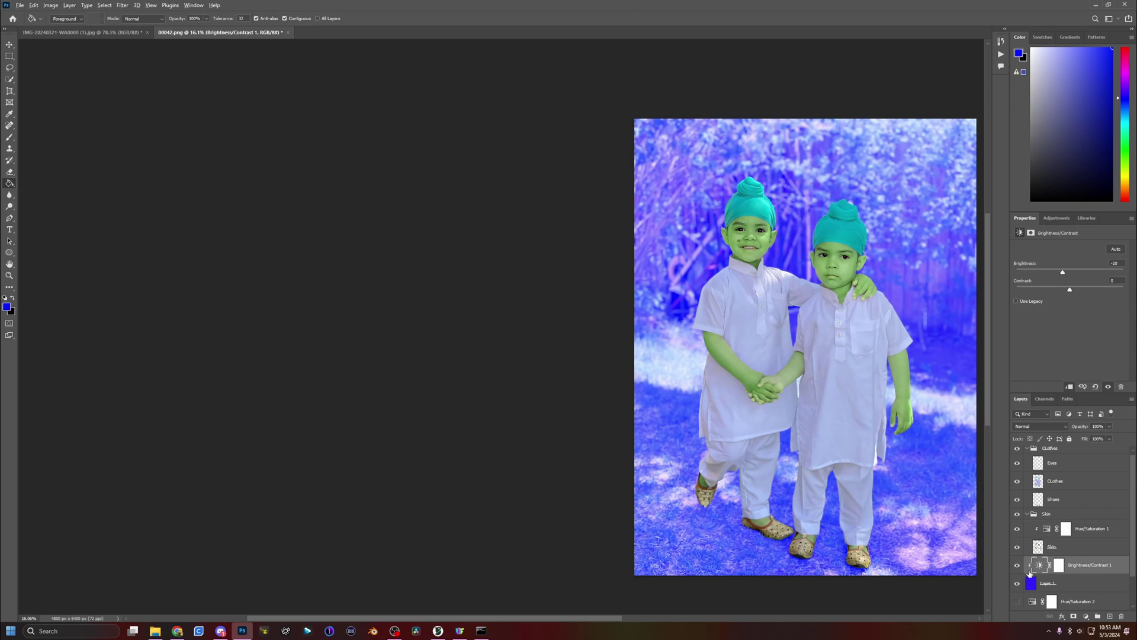
alt+click(1029, 573)
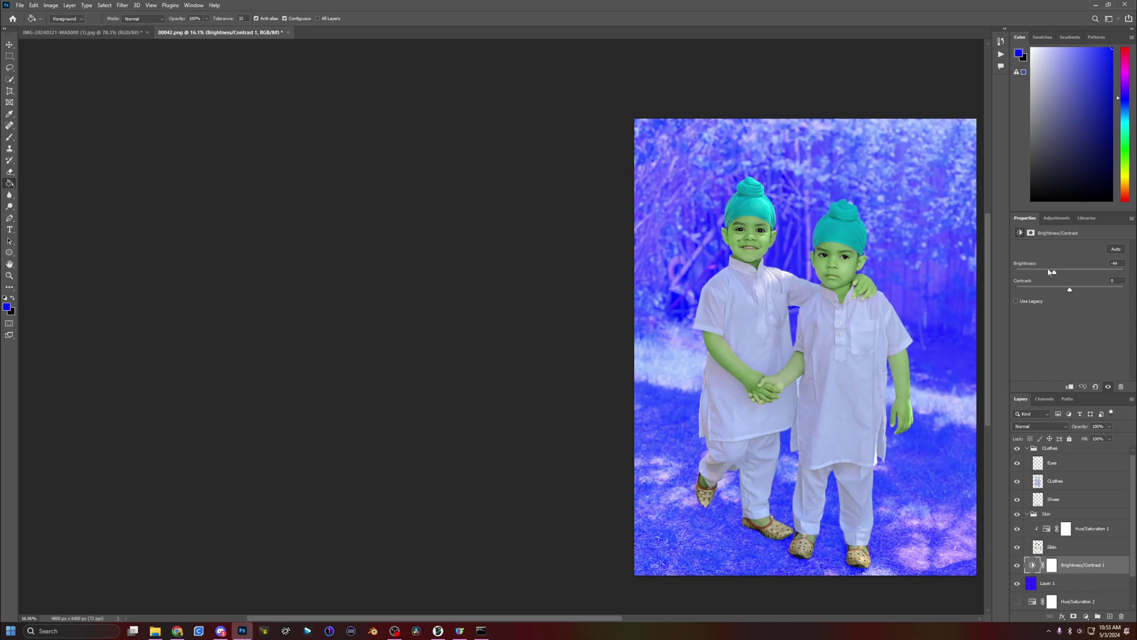
mouse_move(1062, 271)
mouse_down()
mouse_move(1025, 289)
mouse_move(1064, 289)
mouse_move(1073, 273)
mouse_move(1064, 273)
mouse_up()
scroll(969, 351, down, 1)
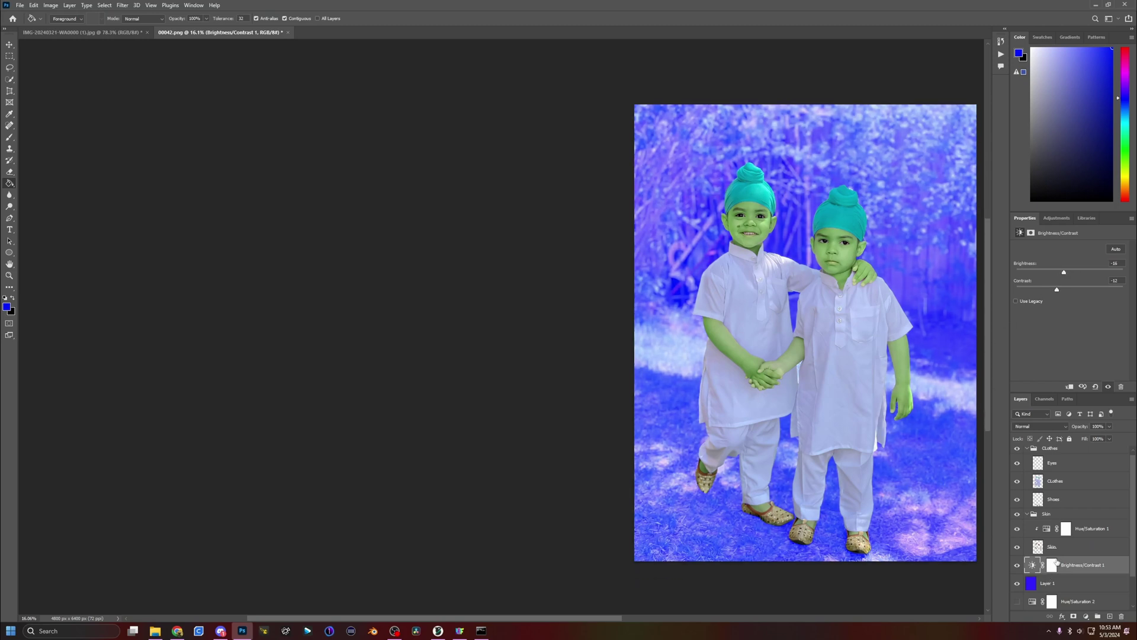
Add a Brightness/Contrast adjustment clipped to the Skin layer with brightness 11 and contrast 27.
click(1083, 543)
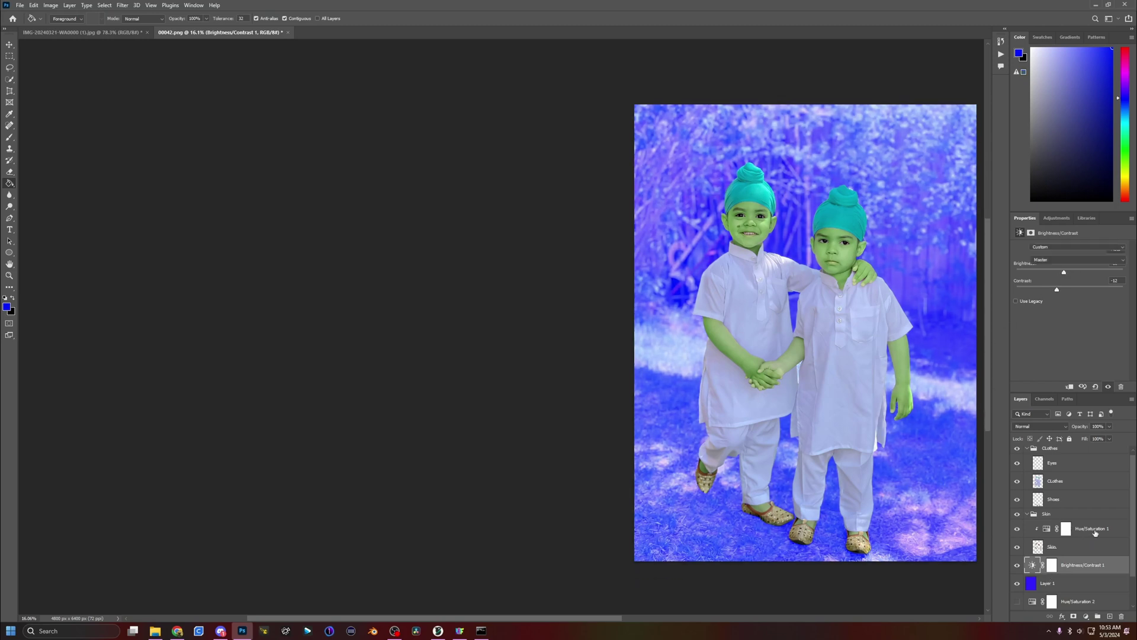
click(1086, 616)
click(1092, 489)
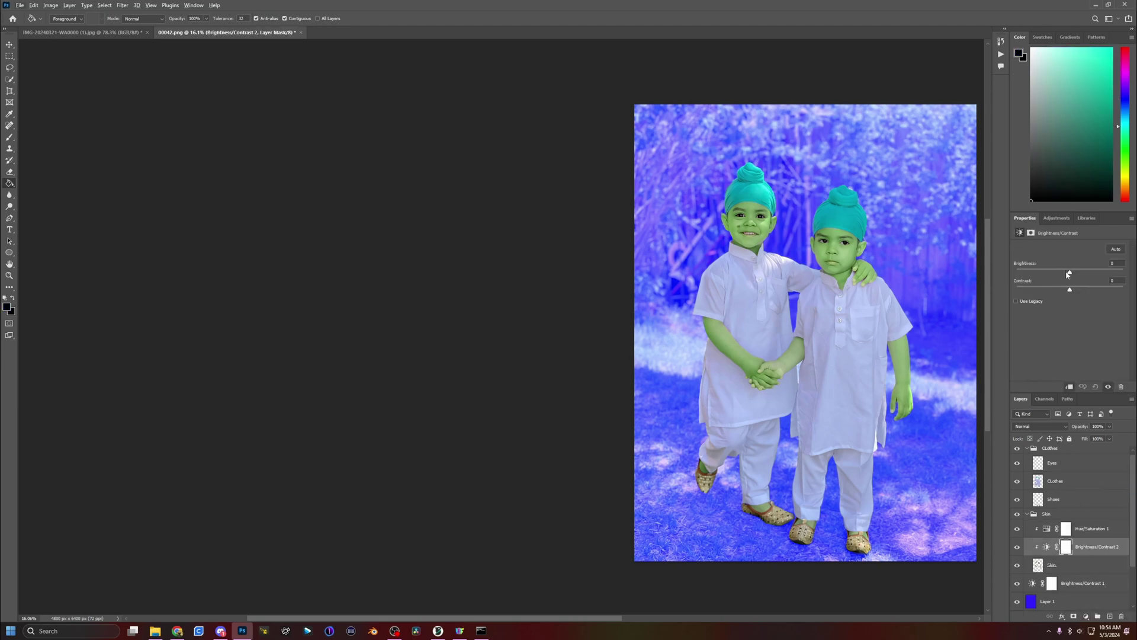
drag(1069, 273, 1084, 294)
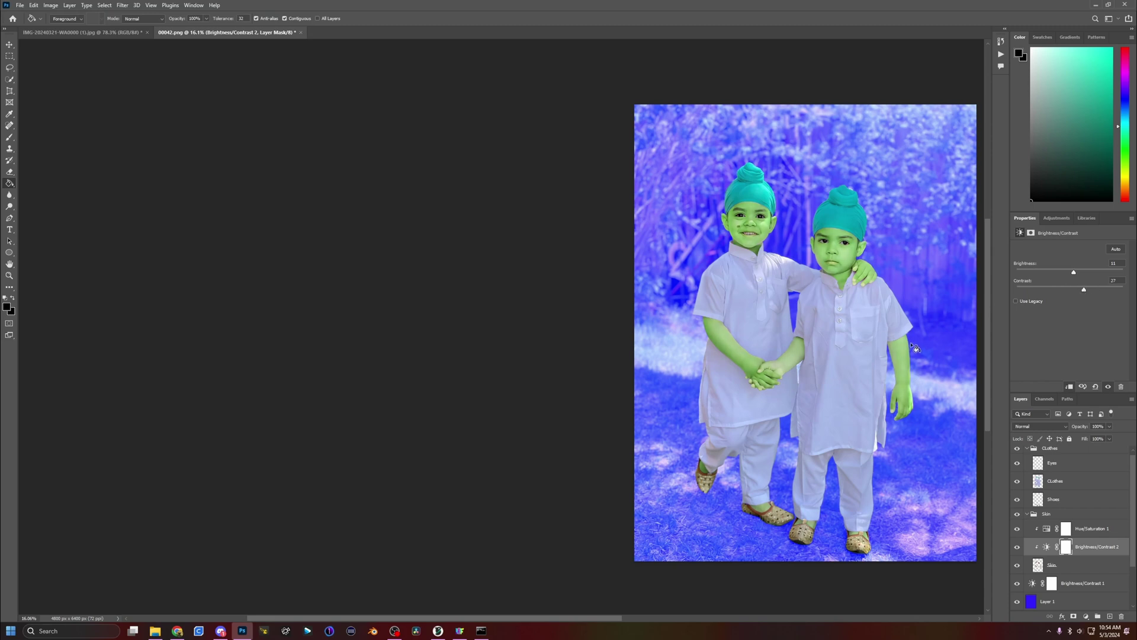
Desaturate the whole Clothes group with a Hue/Saturation adjustment at saturation -100, placed above the group and clipped to it.
scroll(1068, 497, up, 1)
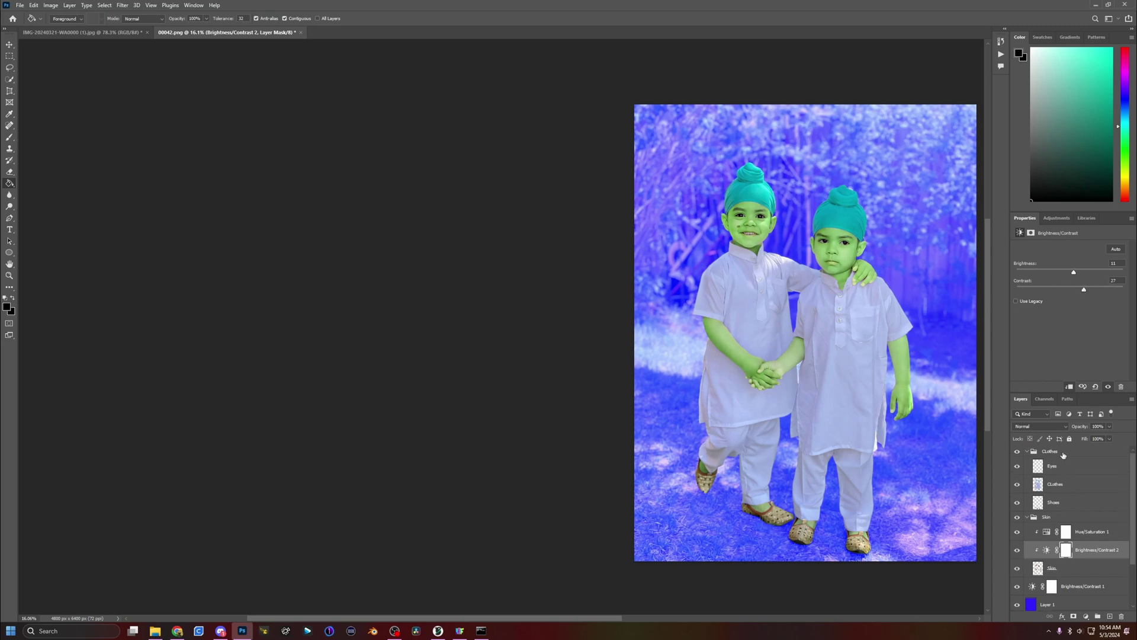
click(1063, 455)
click(1086, 615)
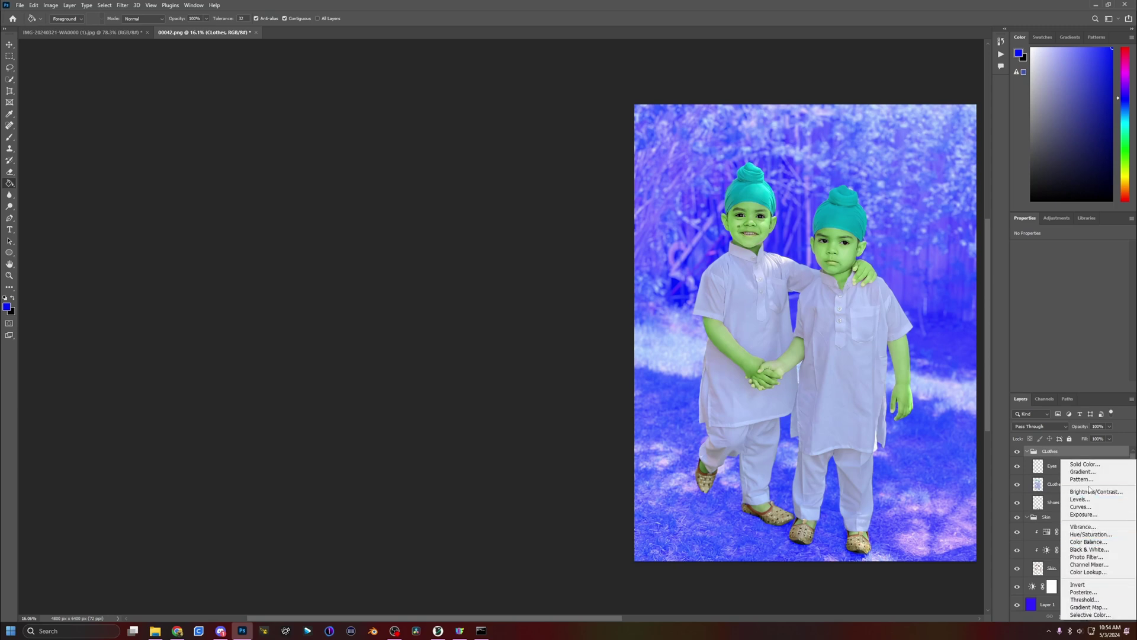
click(1090, 534)
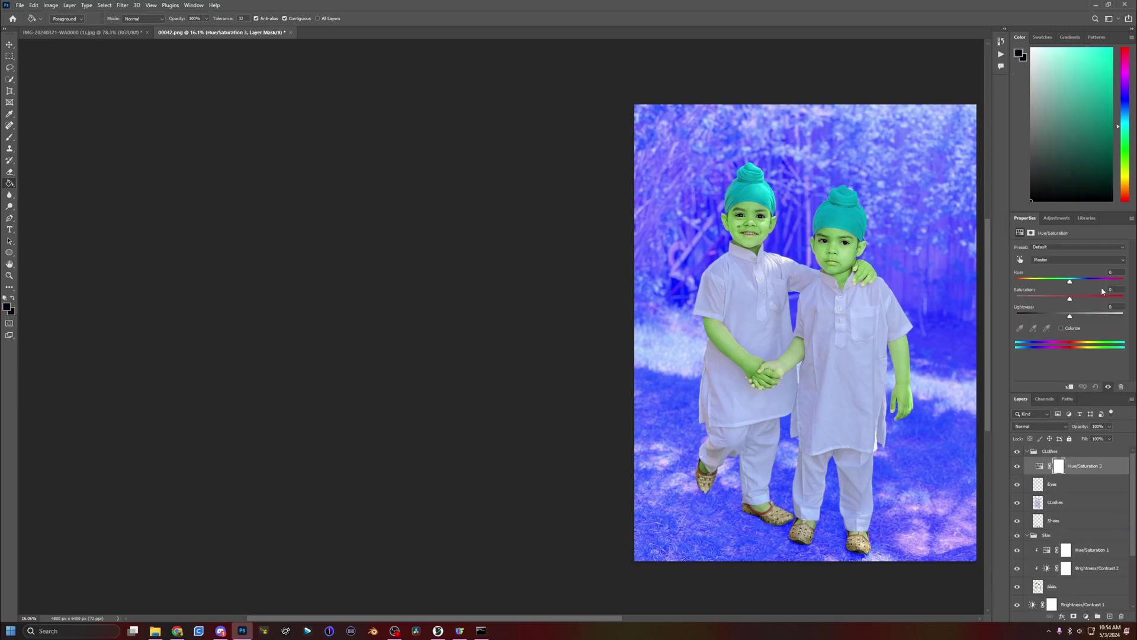
drag(1072, 295, 855, 292)
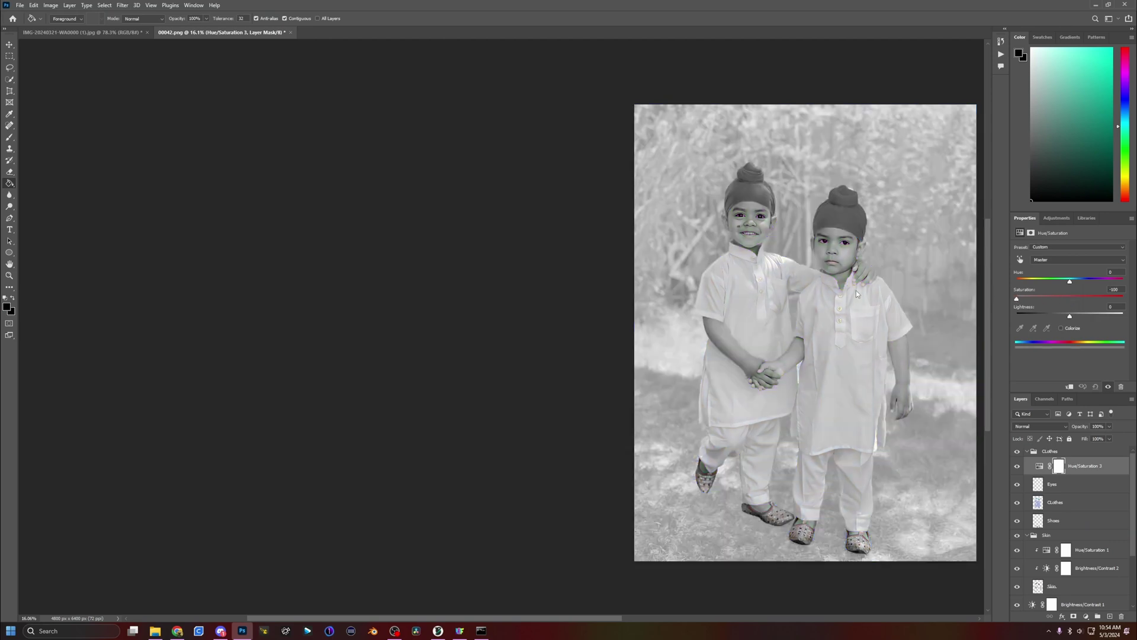
alt+click(1033, 473)
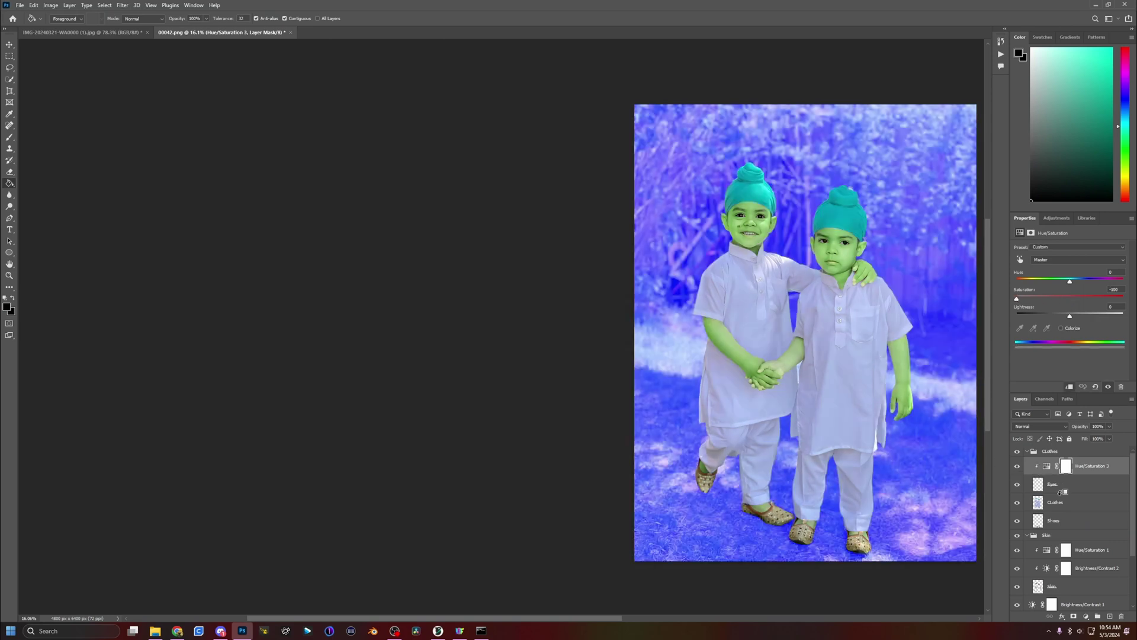
drag(1095, 469, 1041, 467)
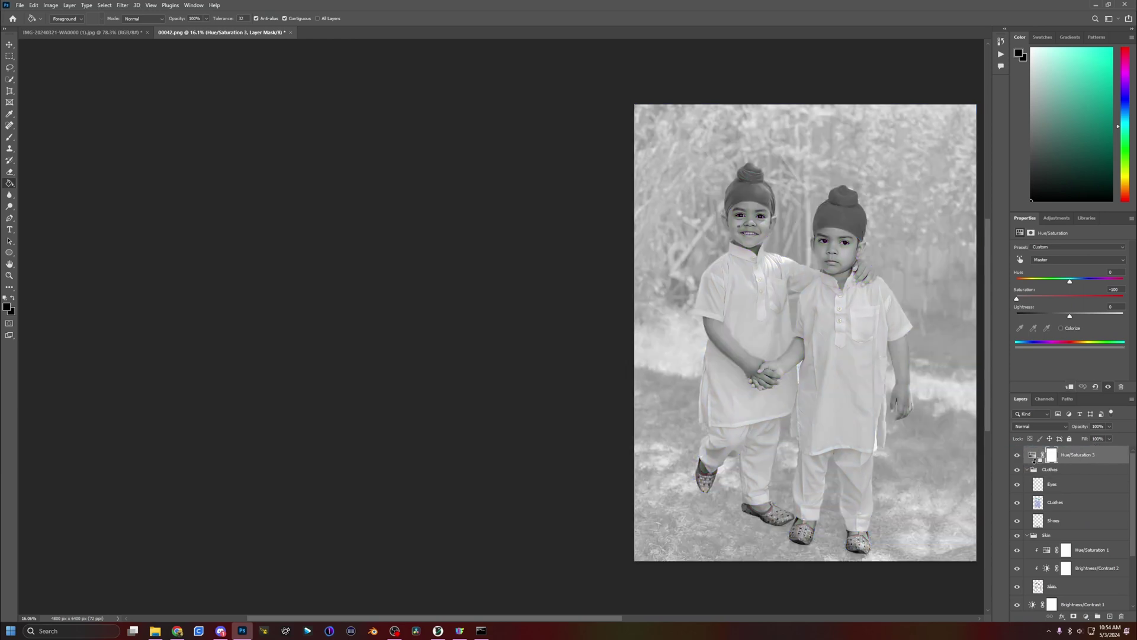
alt+click(1032, 463)
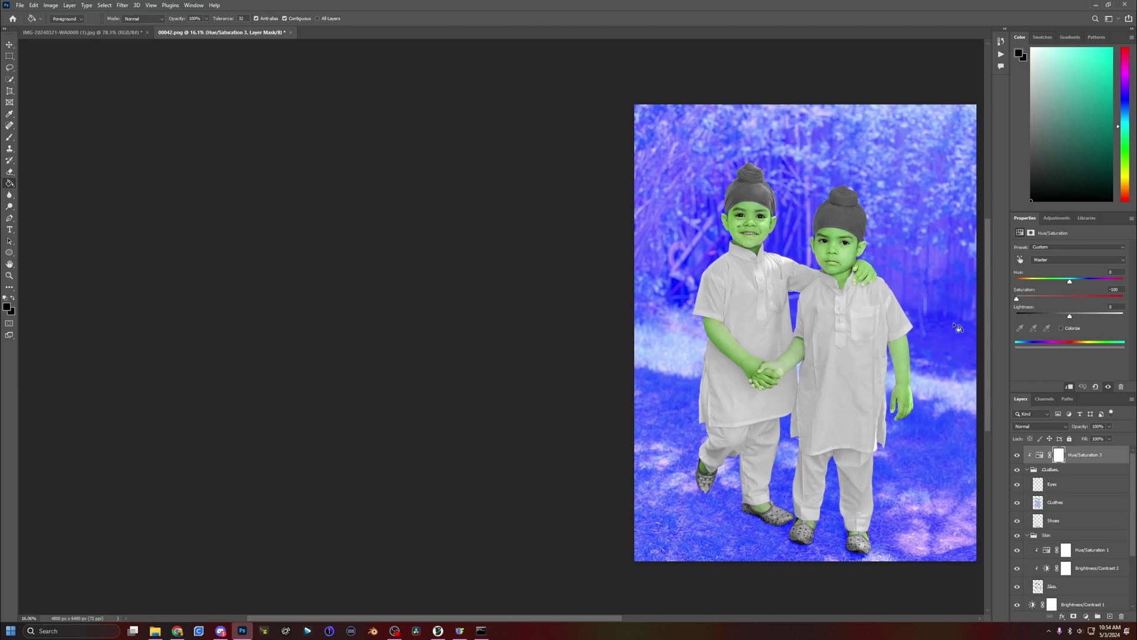
Fill a new layer above the top Hue/Saturation adjustment with bright red and clip it to the Clothes group.
click(1086, 616)
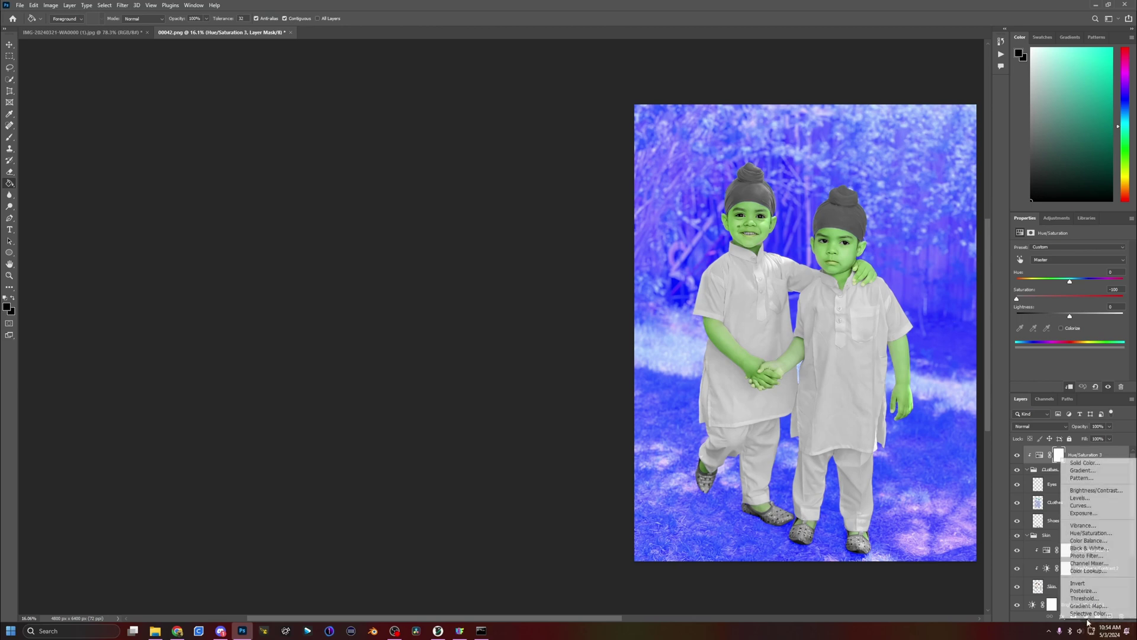
key(Escape)
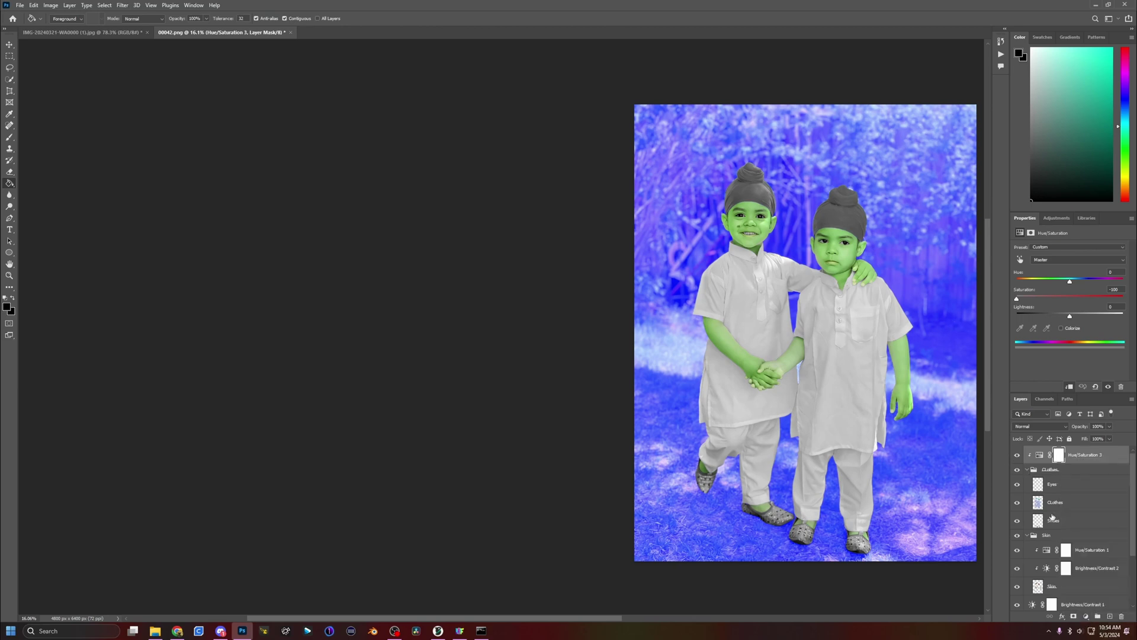
click(1110, 616)
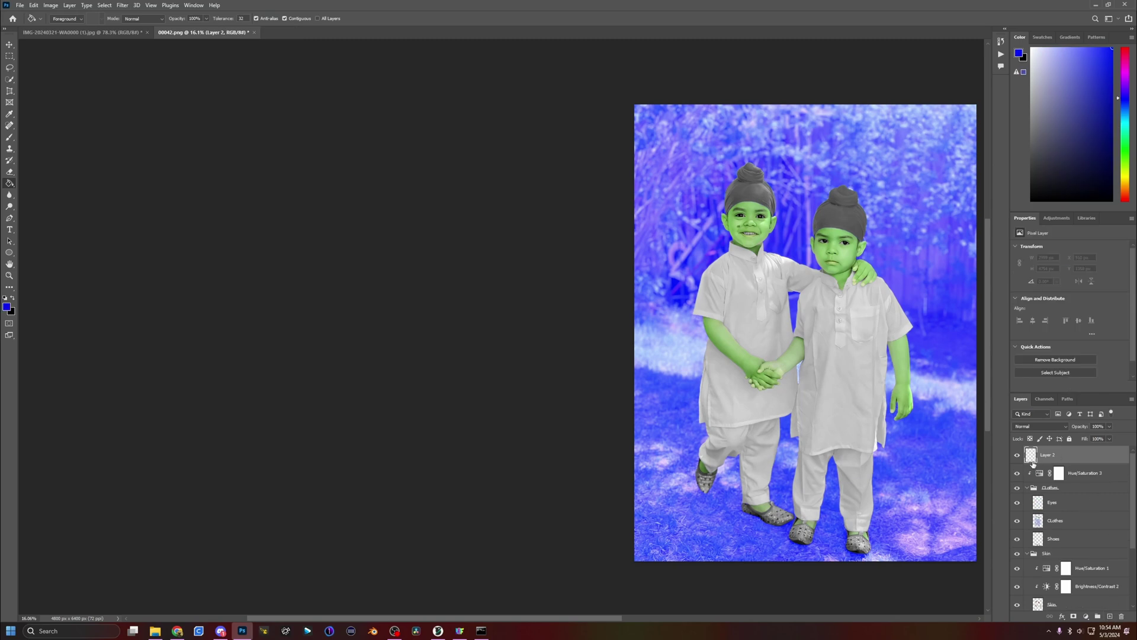
click(1118, 49)
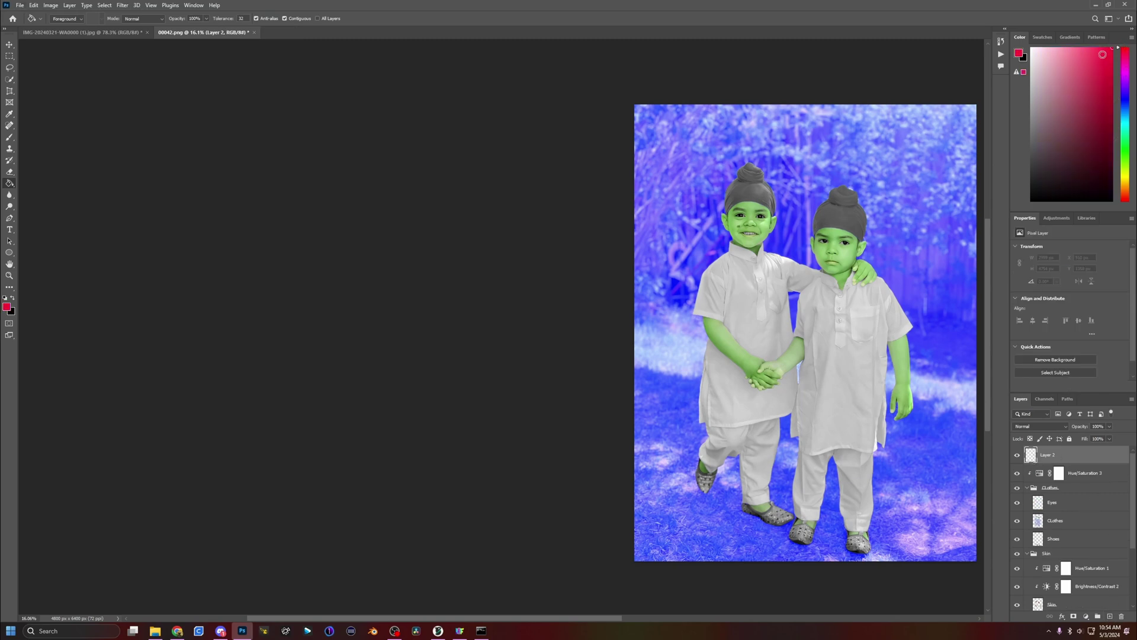
click(1079, 113)
click(930, 373)
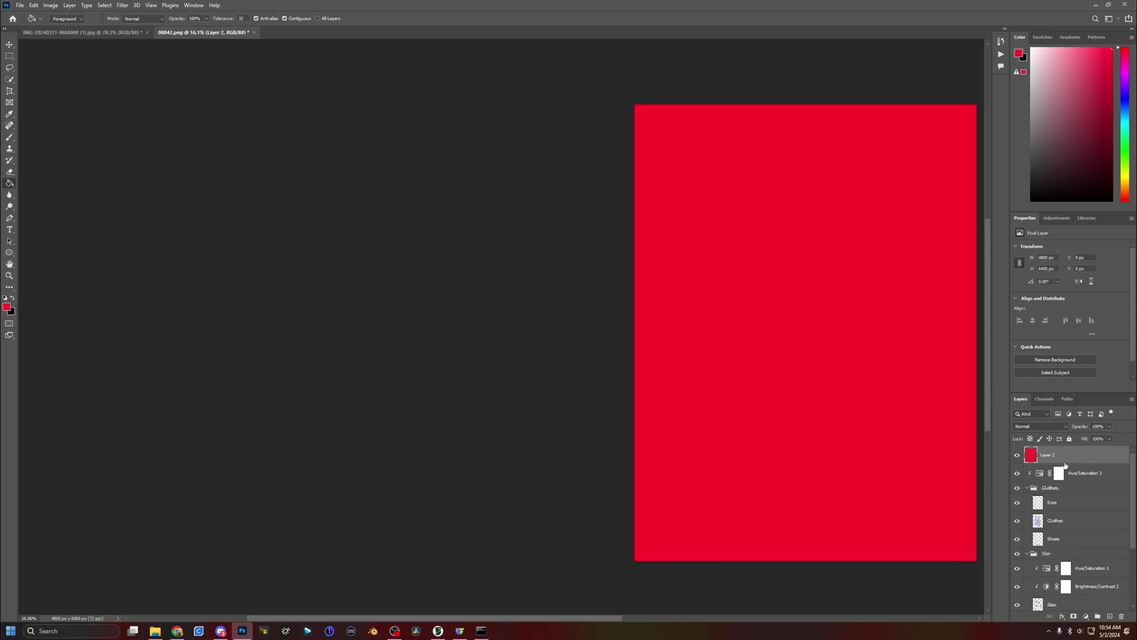
alt+click(1065, 464)
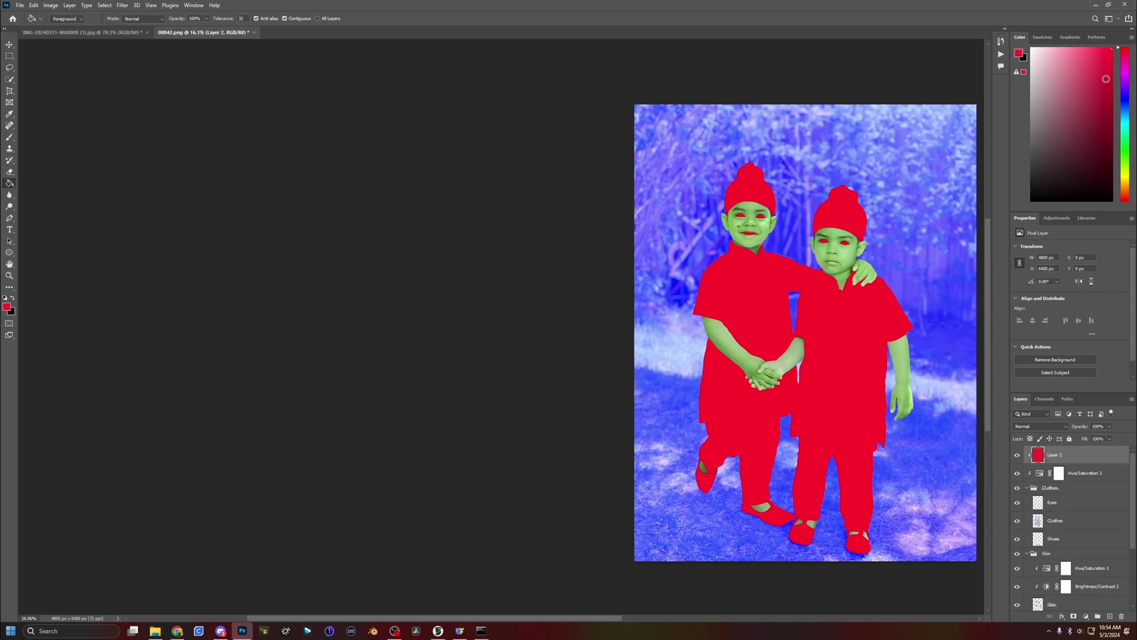
Set the red layer's blending mode to Screen and its opacity to 28%.
click(1060, 423)
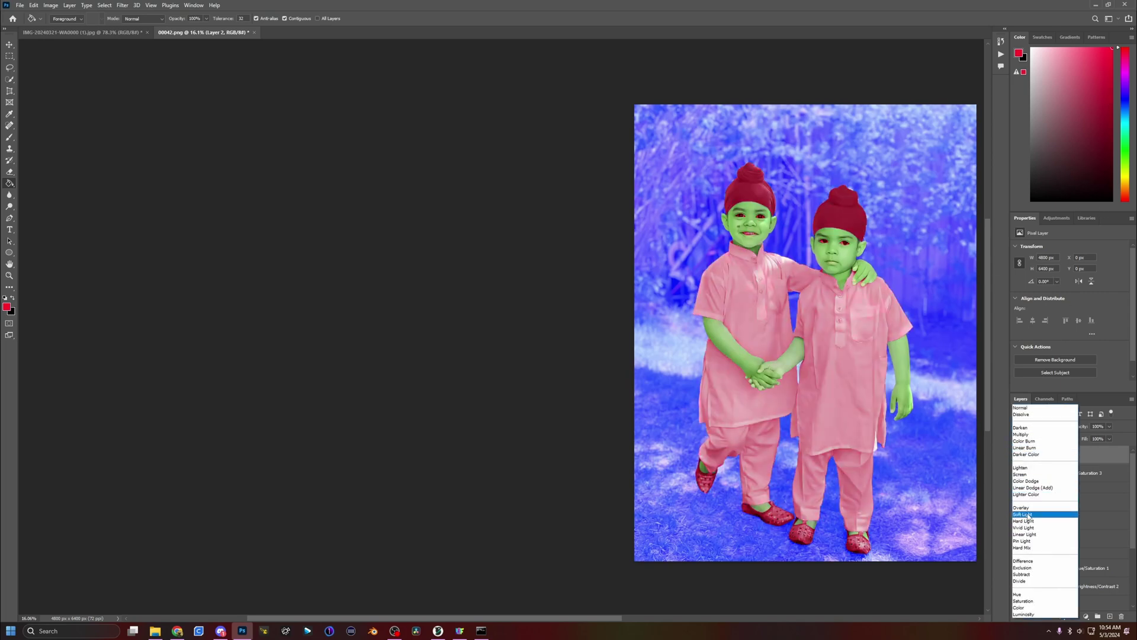
click(1022, 468)
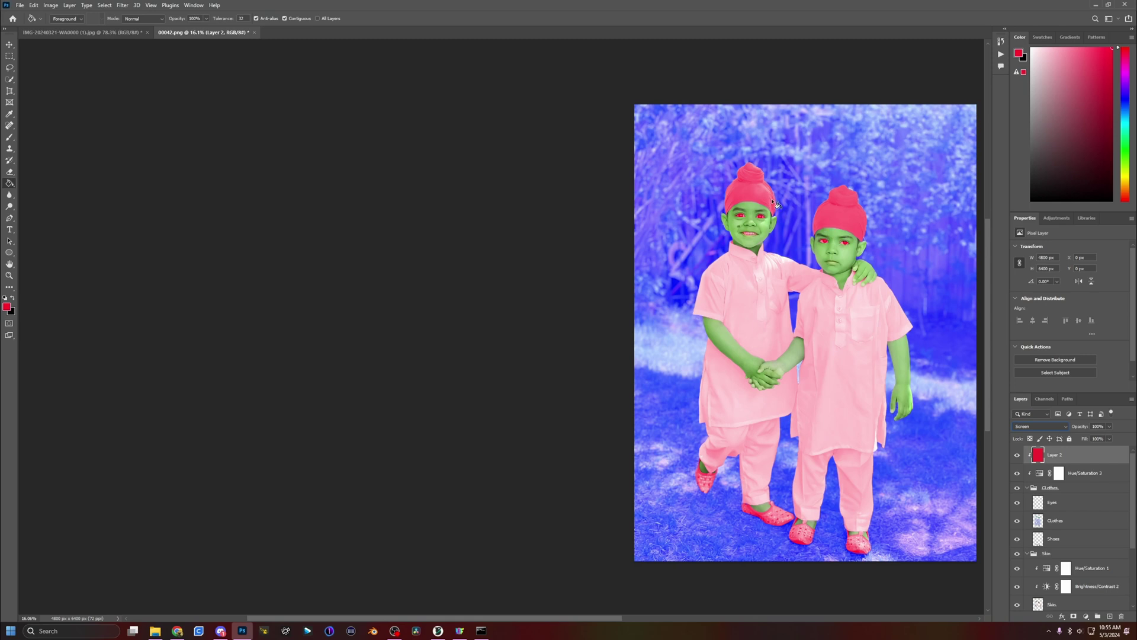
click(1109, 426)
drag(1109, 437, 1077, 439)
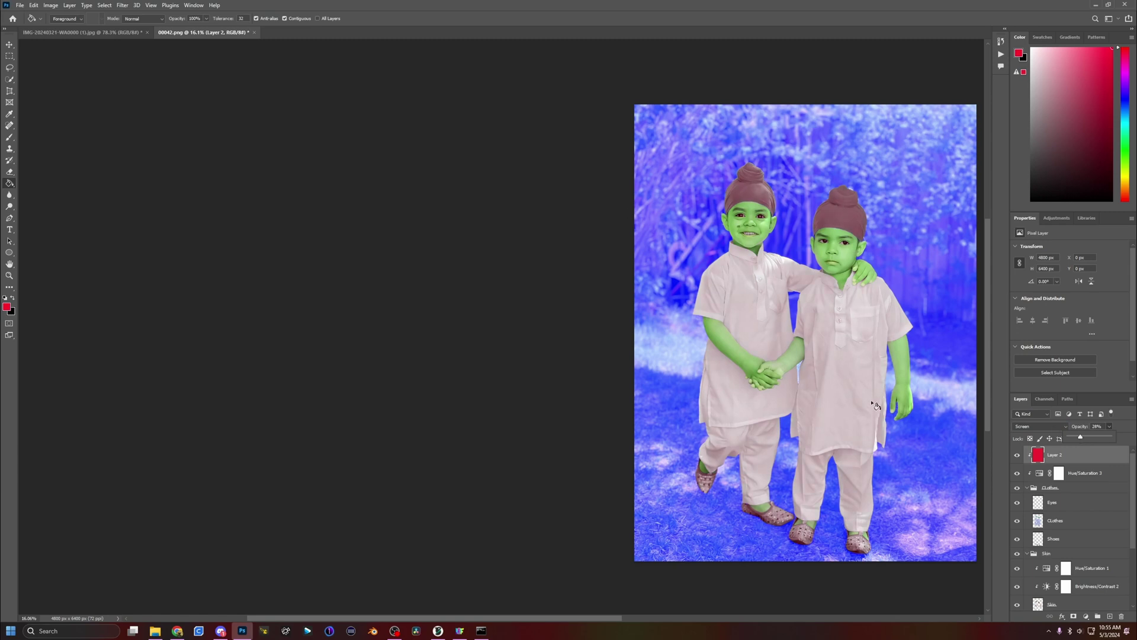
Export the recoloured image as Two Kids Colored.png into the 2024_05_03_TwoKids project folder.
click(19, 6)
mouse_move(36, 143)
click(154, 145)
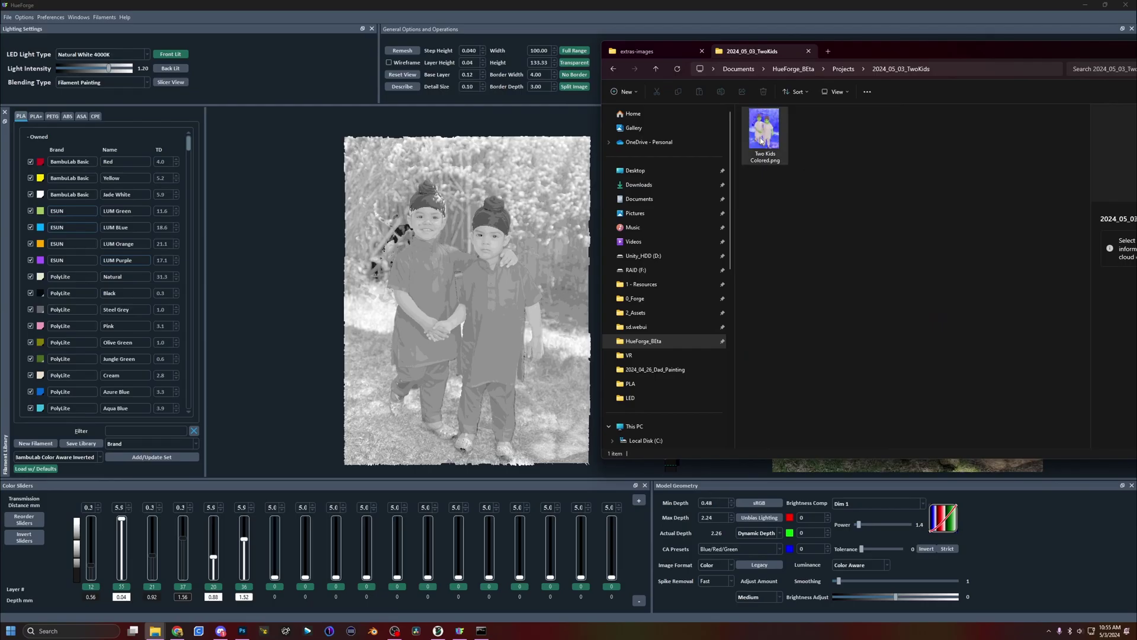
Load Two Kids Colored.png into HueForge and add BambuLab Basic Red at layer 43 and Yellow at layer 44.
drag(761, 140, 535, 288)
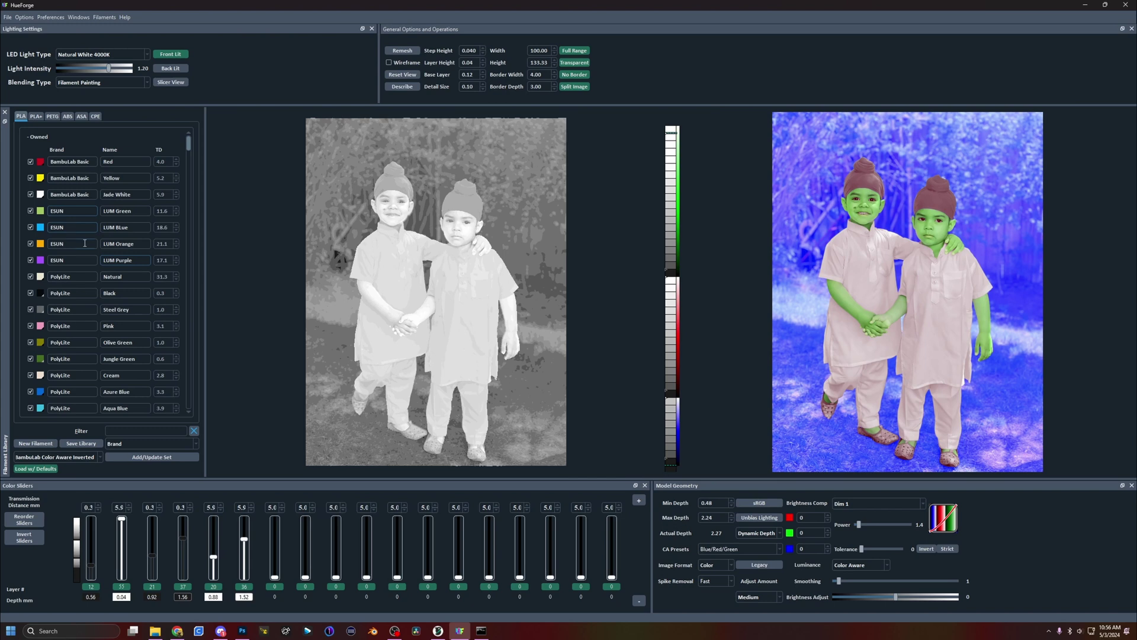
drag(41, 162, 305, 573)
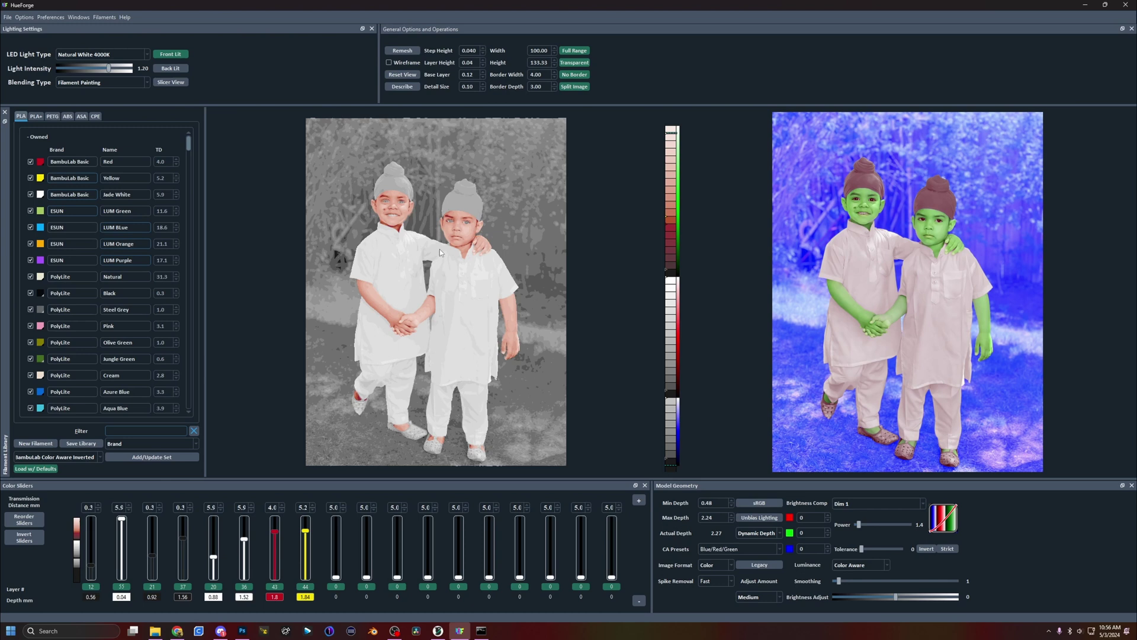
Delete the ESUN LUM Orange, Blue, Green and Purple filaments from the filament library.
right_click(41, 244)
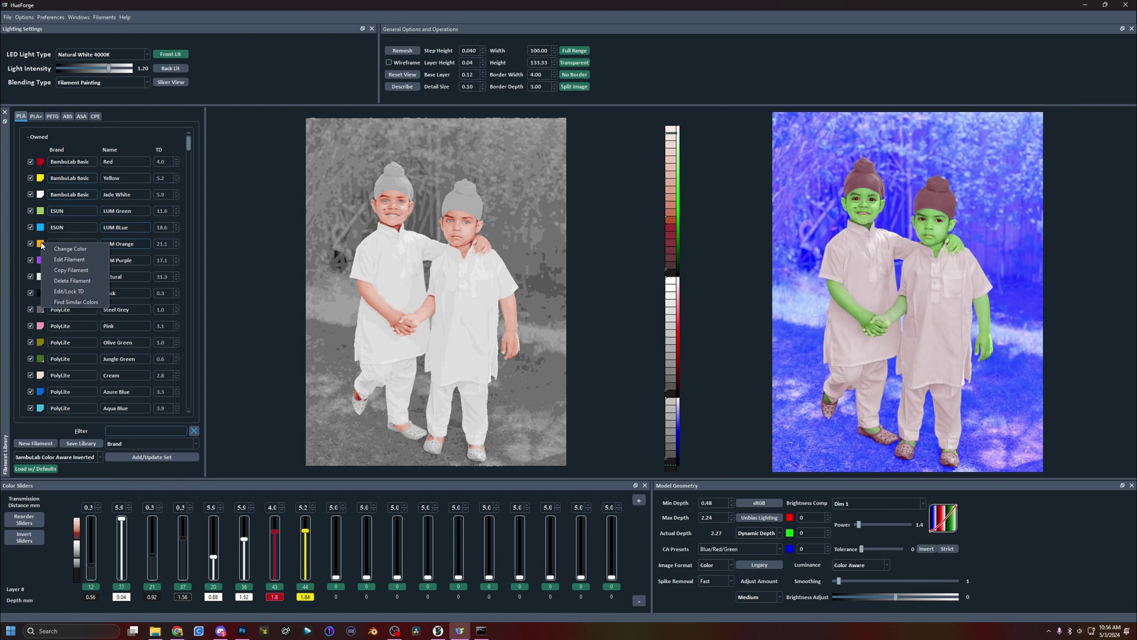
click(67, 280)
right_click(42, 230)
key(Escape)
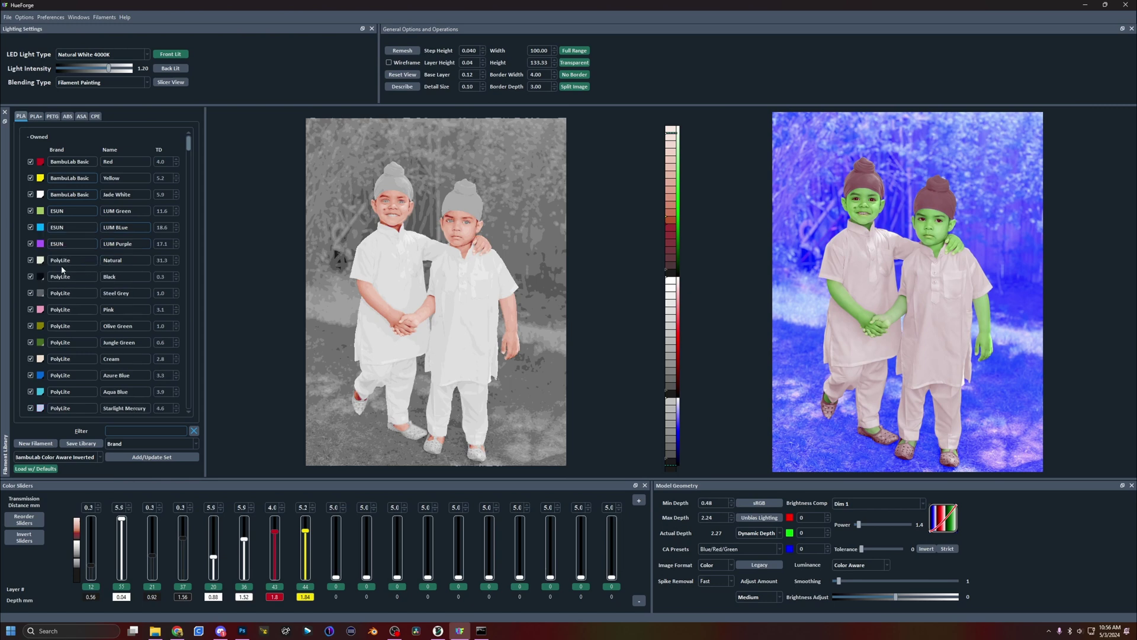
right_click(42, 212)
click(67, 249)
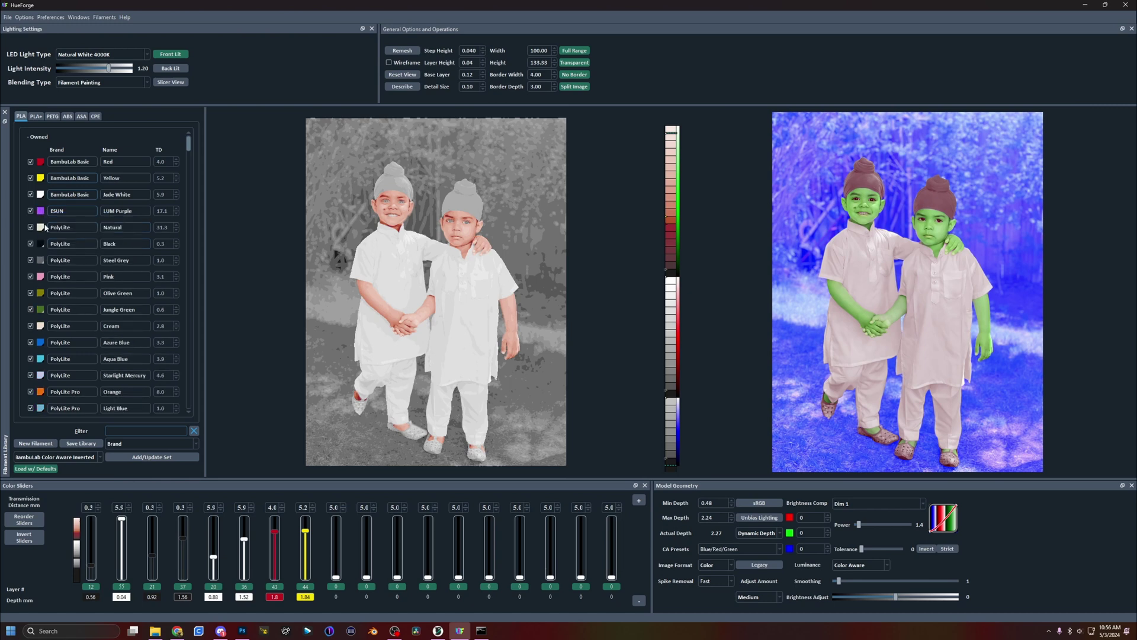
right_click(41, 212)
click(67, 250)
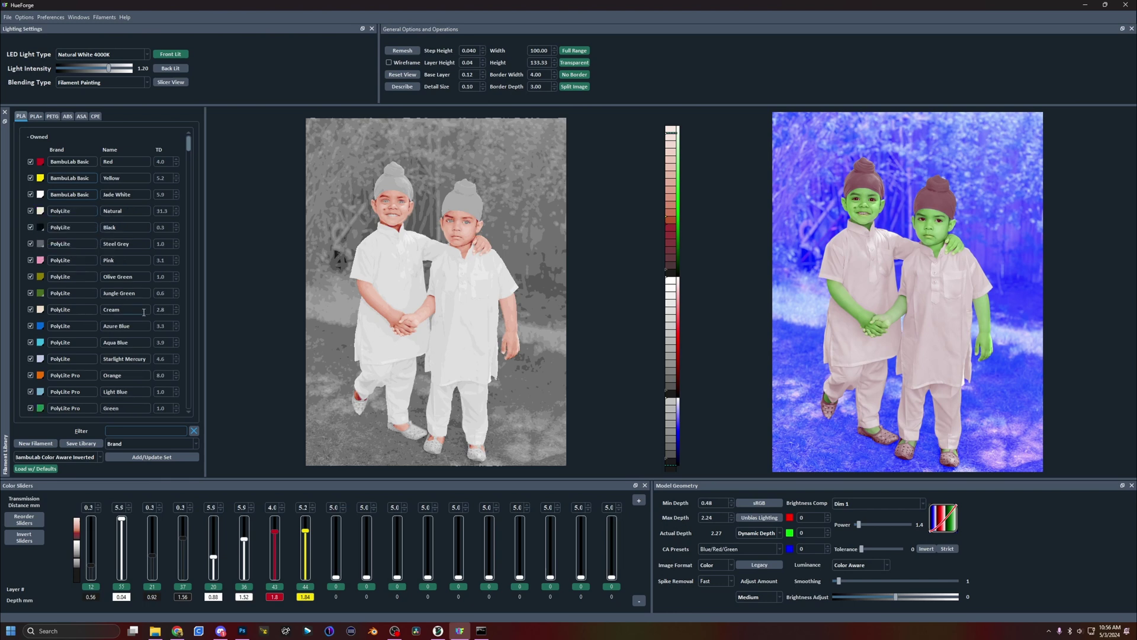
Sort the filament library by Transmission Distance.
scroll(92, 328, down, 3)
scroll(93, 328, down, 2)
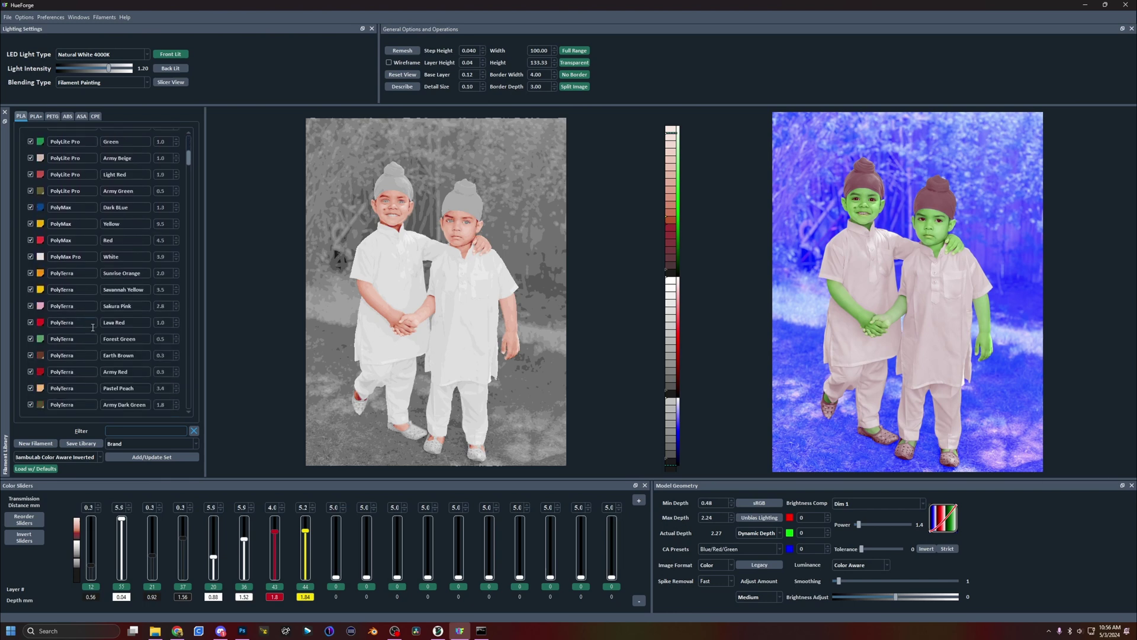
scroll(114, 336, up, 5)
click(151, 443)
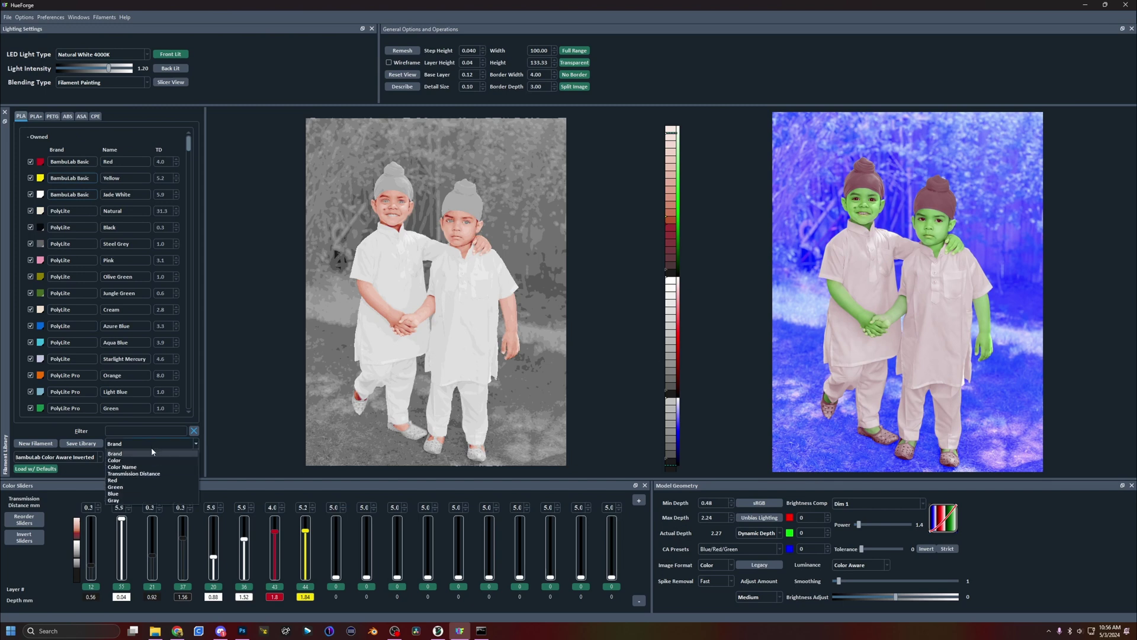
click(133, 474)
Add PolyTerra Pastel Peach at layer 46 and PolyLite Azure Blue at layer 24 to the color sliders.
drag(41, 306, 369, 553)
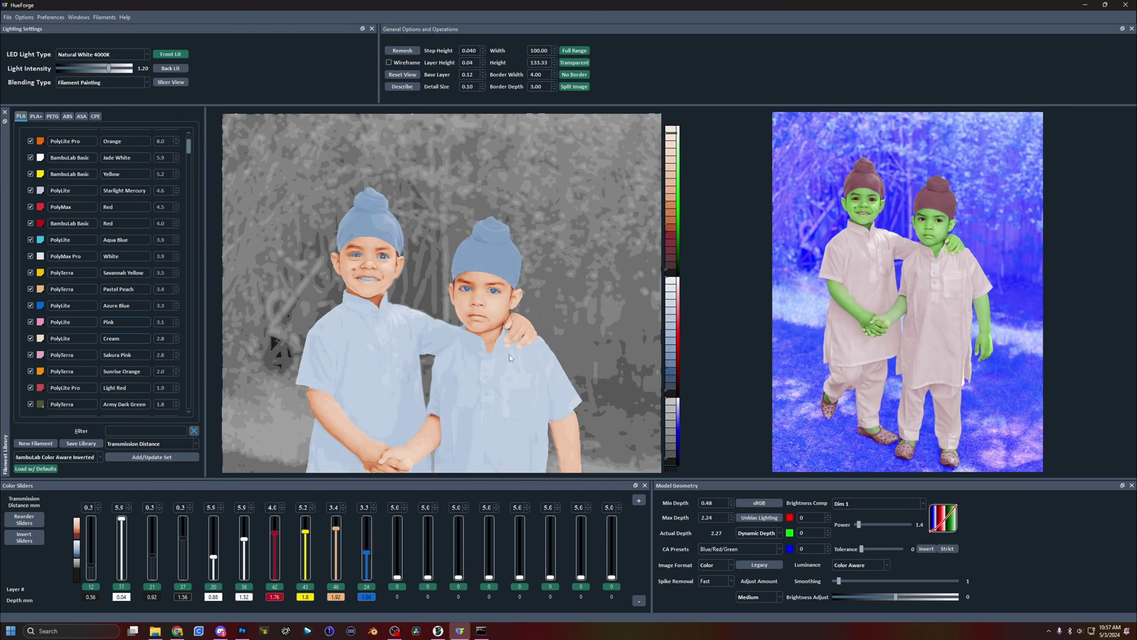
scroll(508, 324, up, 4)
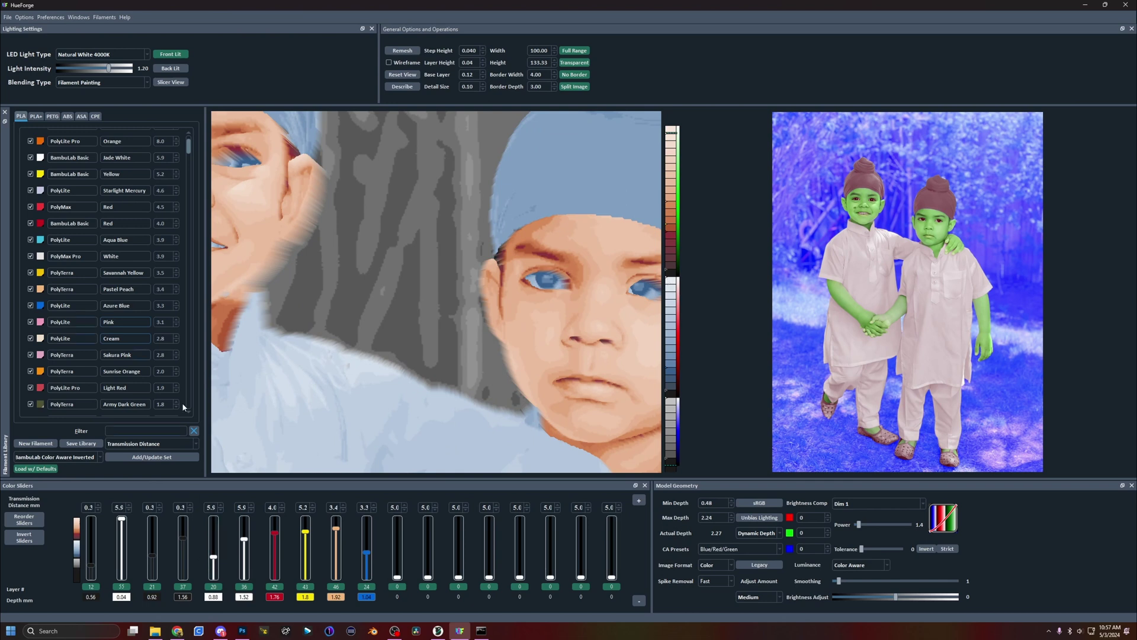
Add PolyTerra Cotton White at layer 28 and replace the blue filament at layer 24 with a PolyTerra brown.
scroll(56, 255, up, 2)
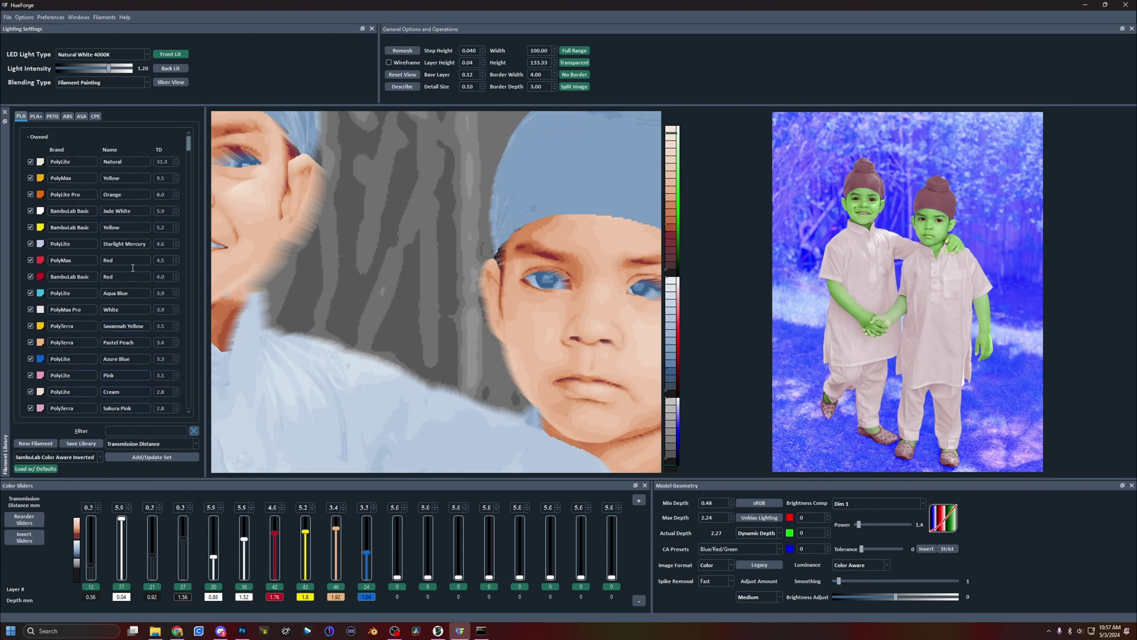
scroll(133, 268, down, 3)
scroll(56, 160, down, 4)
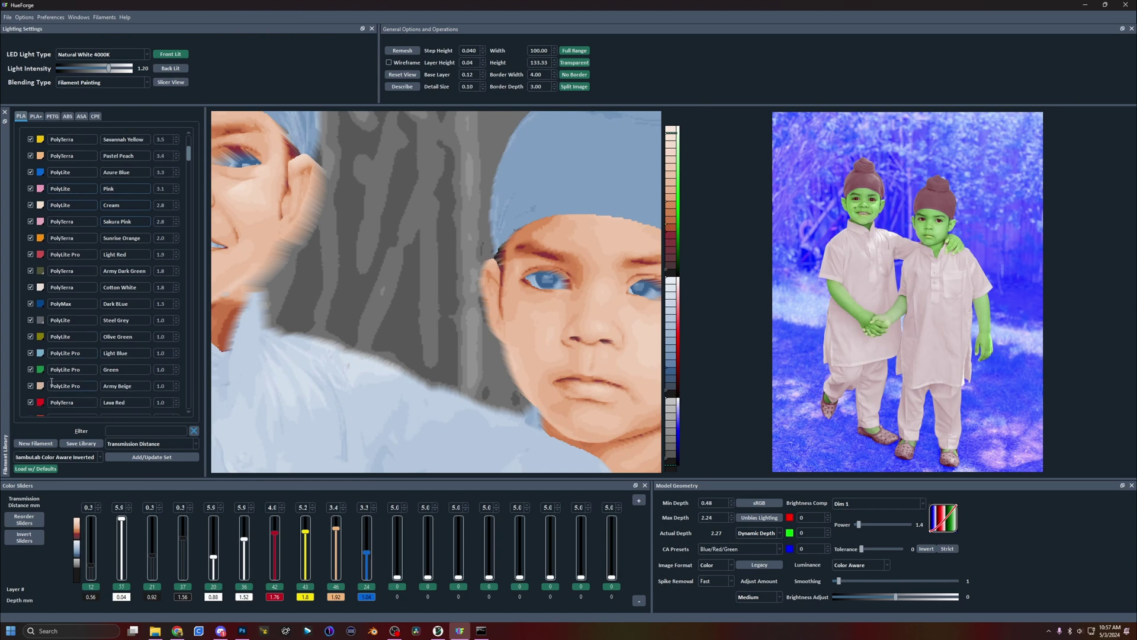
drag(38, 263, 401, 550)
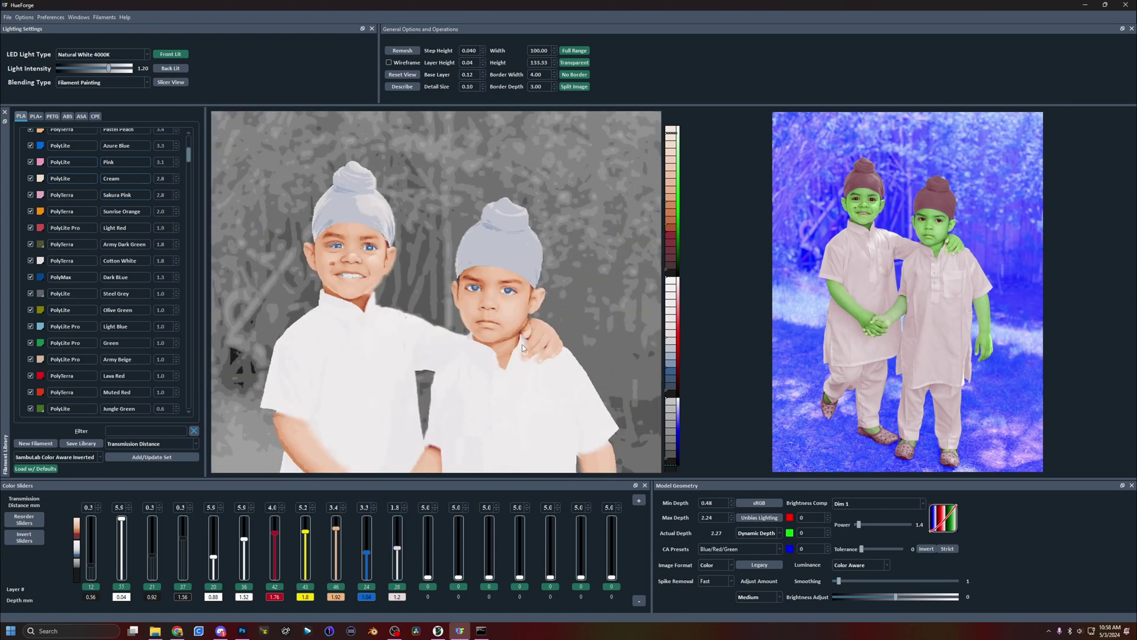
scroll(431, 403, down, 5)
scroll(67, 344, down, 3)
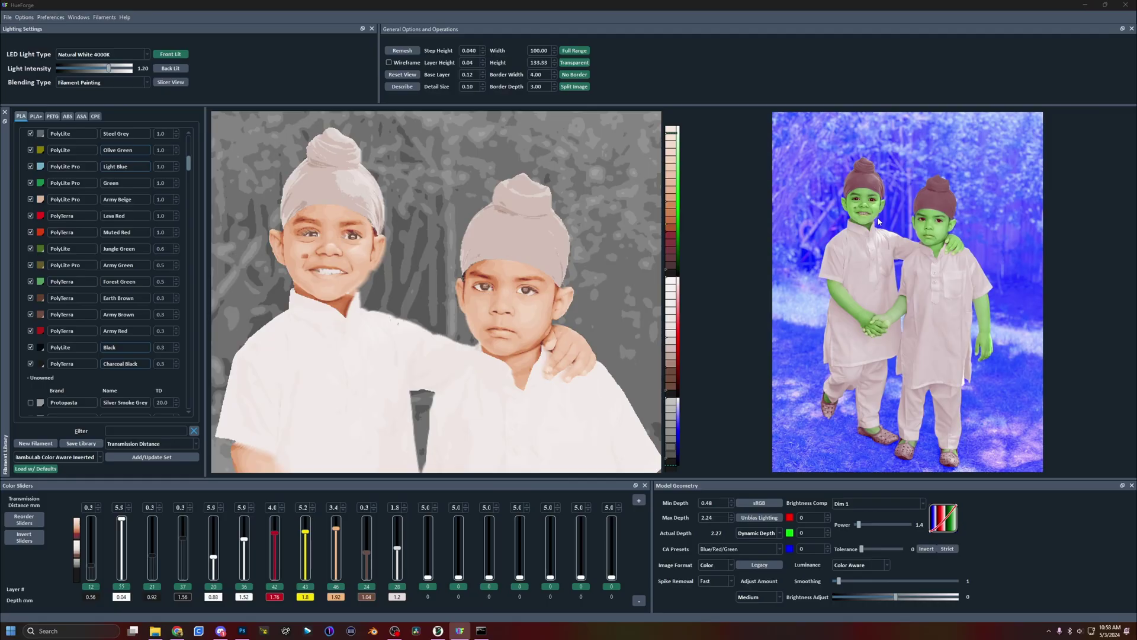
Switch to Photoshop and brighten the Eyes layer with a Brightness/Contrast adjustment clipped to it inside the Clothes group.
key(alt+Tab)
click(201, 32)
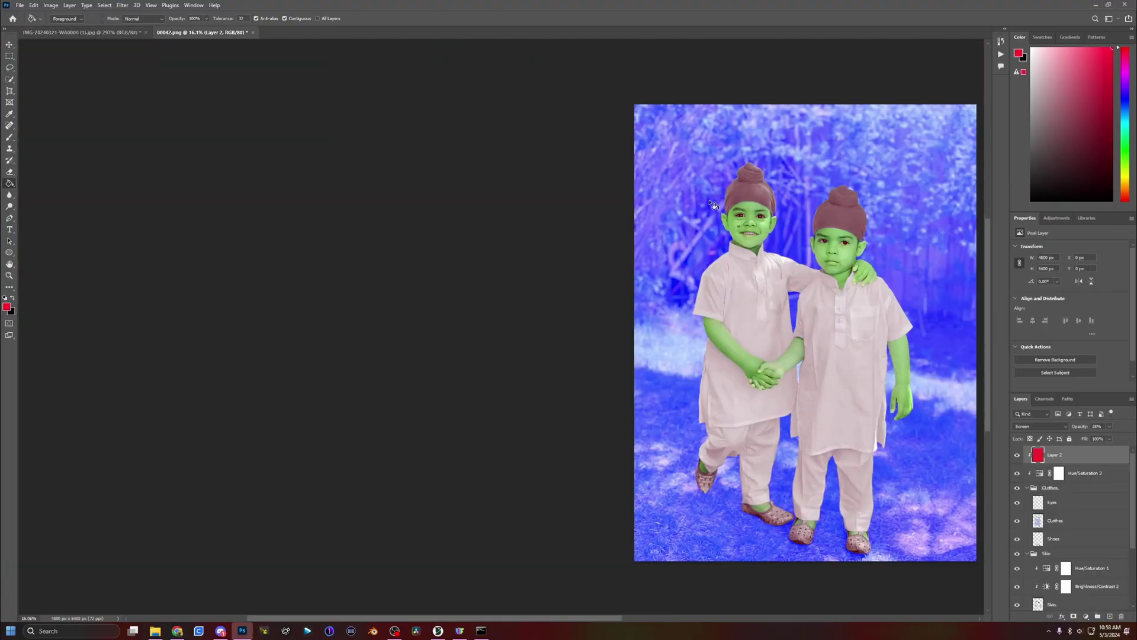
alt+scroll(819, 224, up, 5)
alt+scroll(819, 224, up, 3)
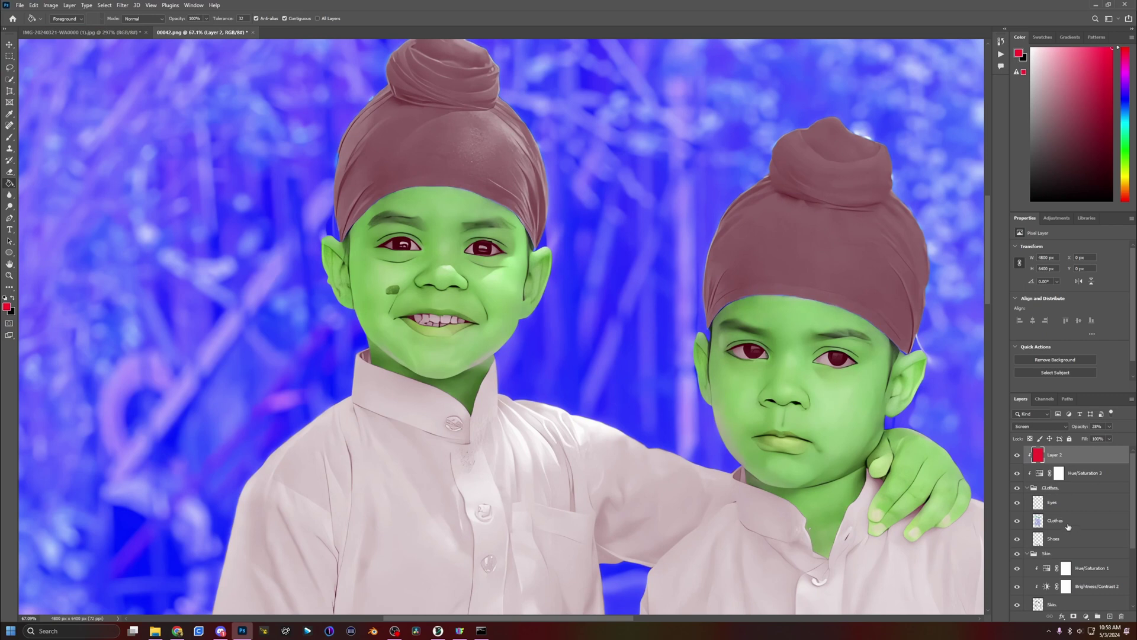
ctrl+click(1063, 503)
click(1086, 616)
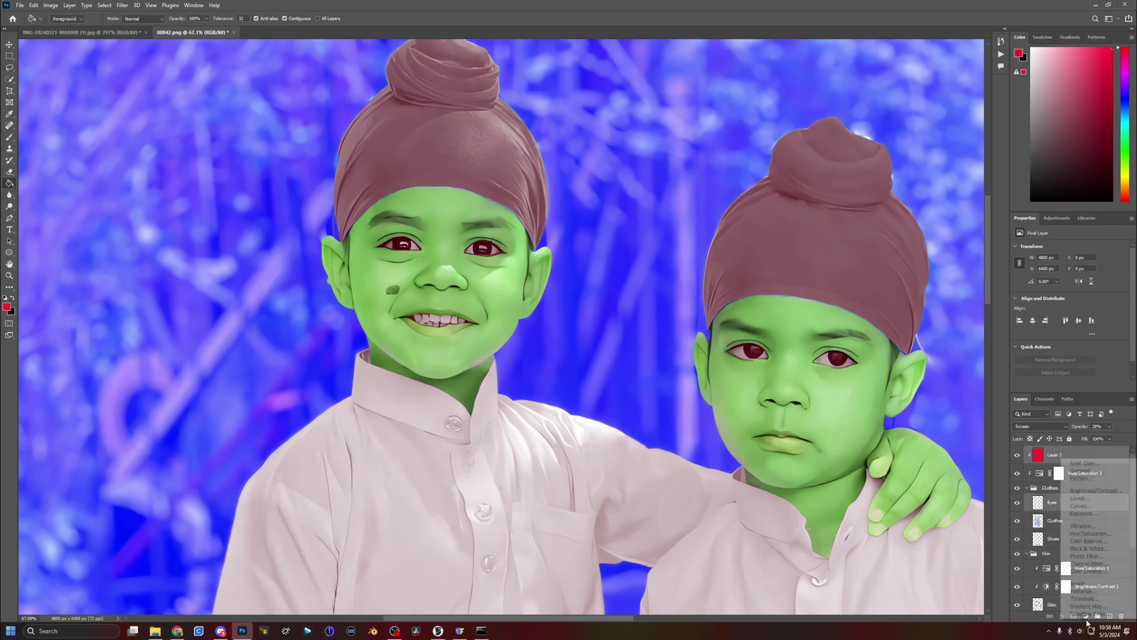
click(1087, 495)
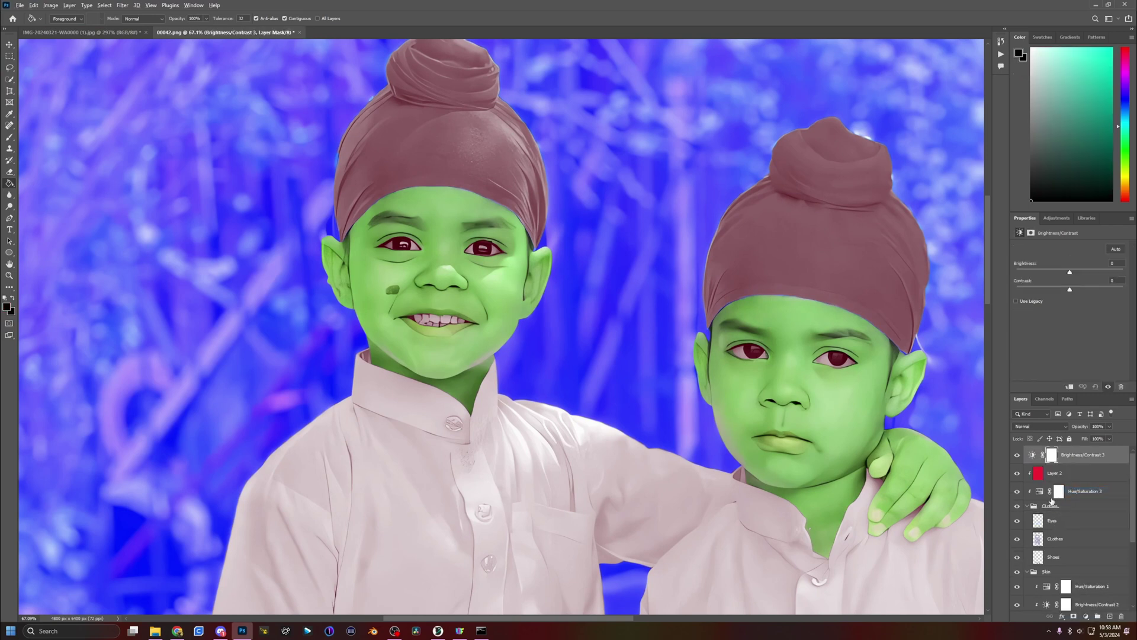
drag(1079, 456, 1084, 509)
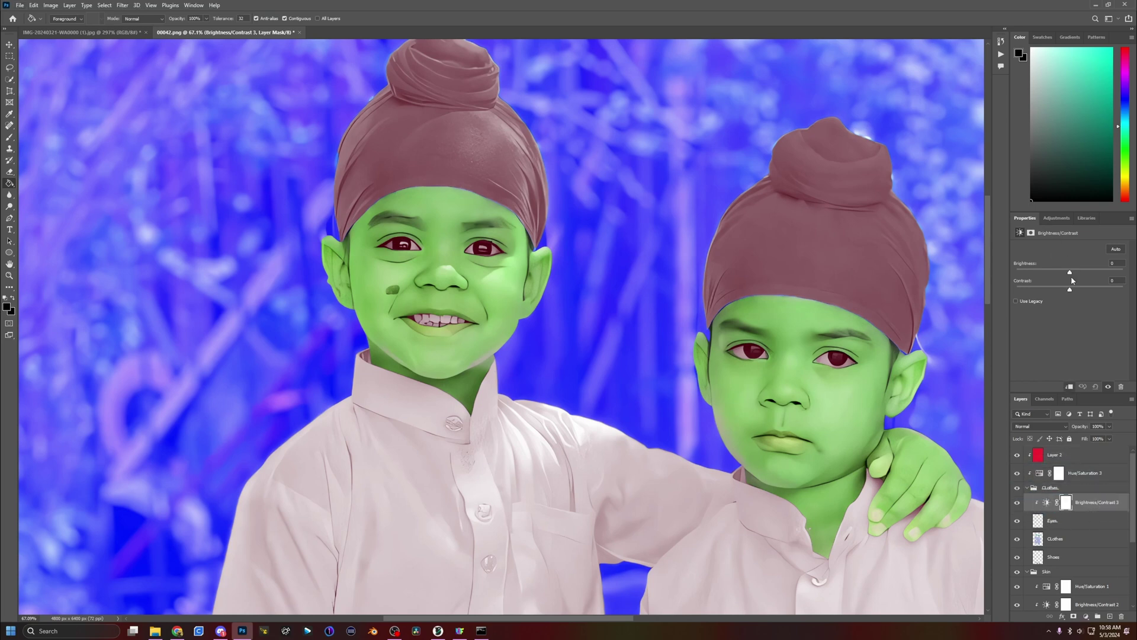
drag(1070, 272, 1101, 279)
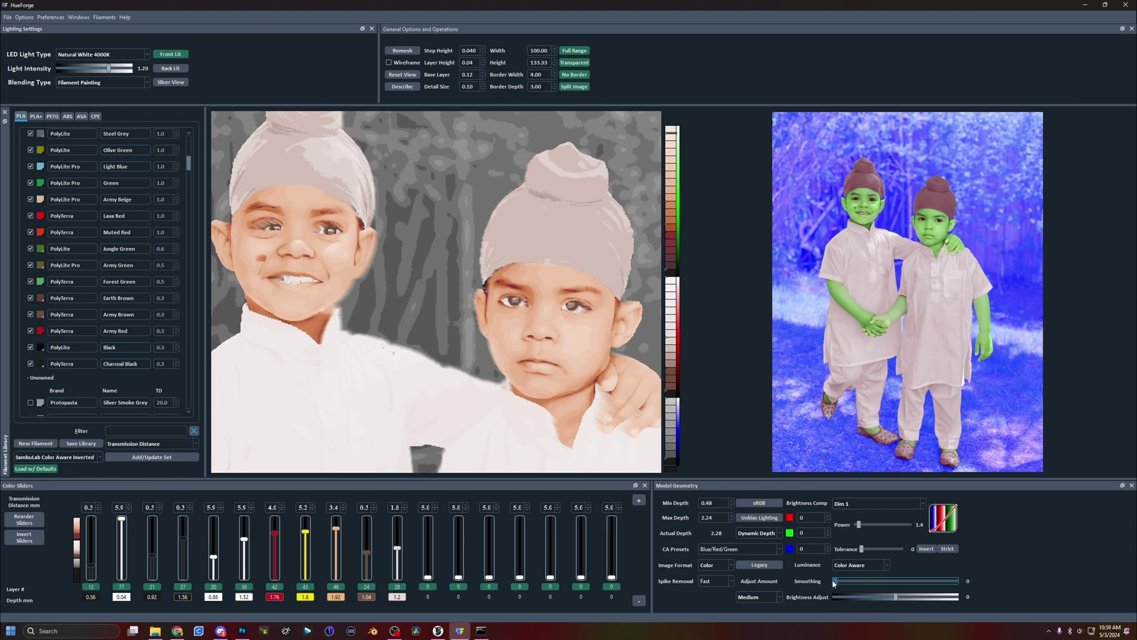
In HueForge, set the model geometry's Smoothing to 0 and Spike Removal to None.
drag(839, 583, 835, 584)
click(724, 582)
click(714, 607)
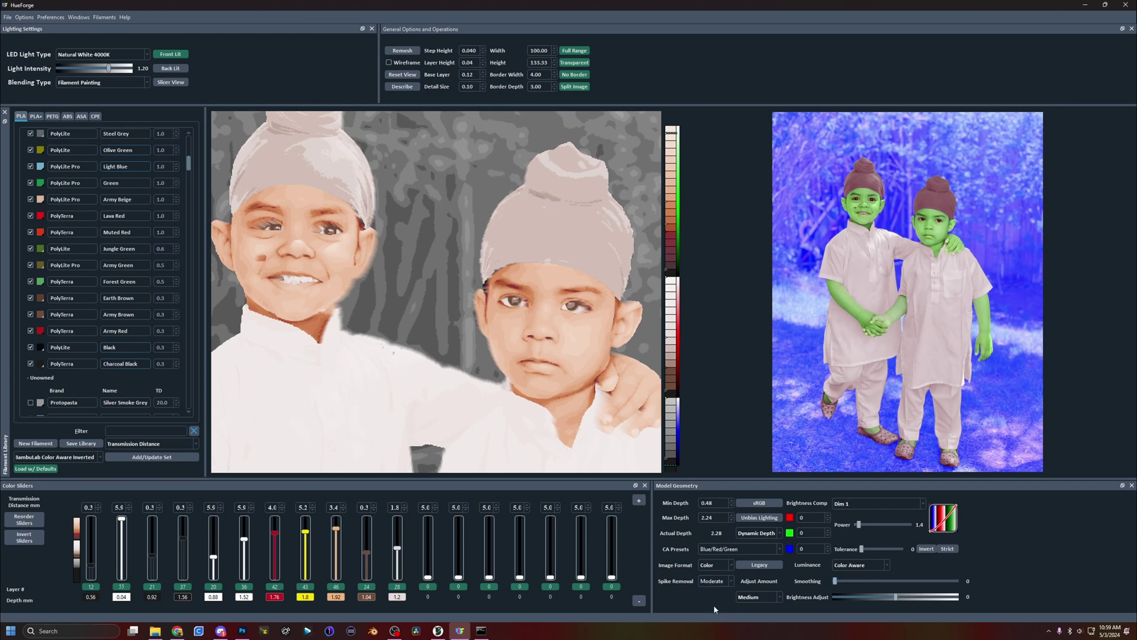
click(728, 582)
click(713, 592)
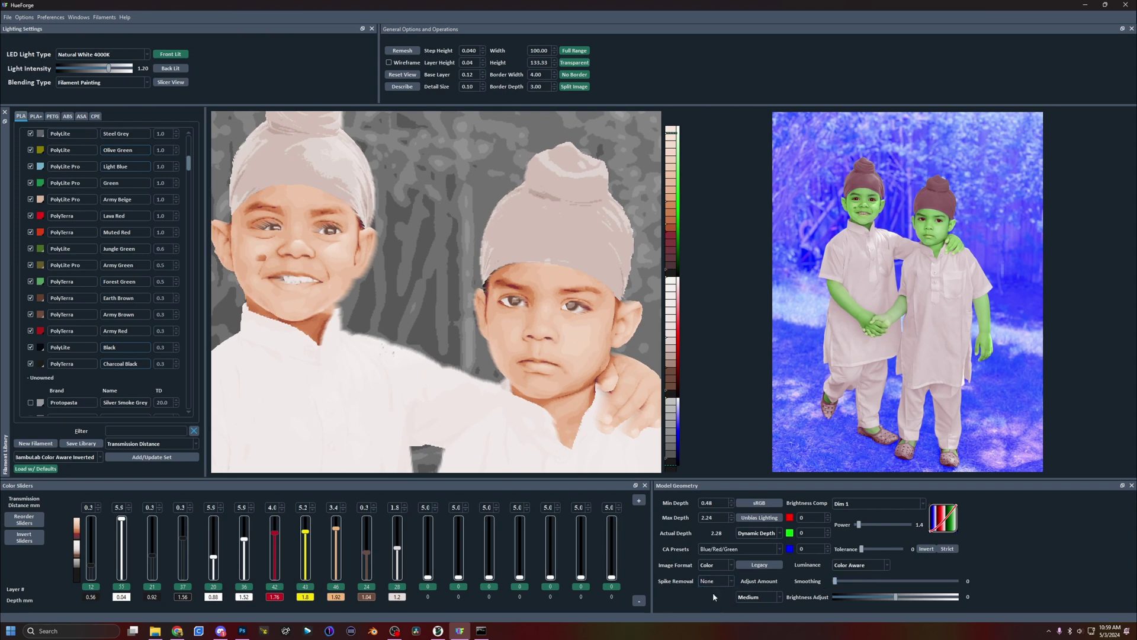
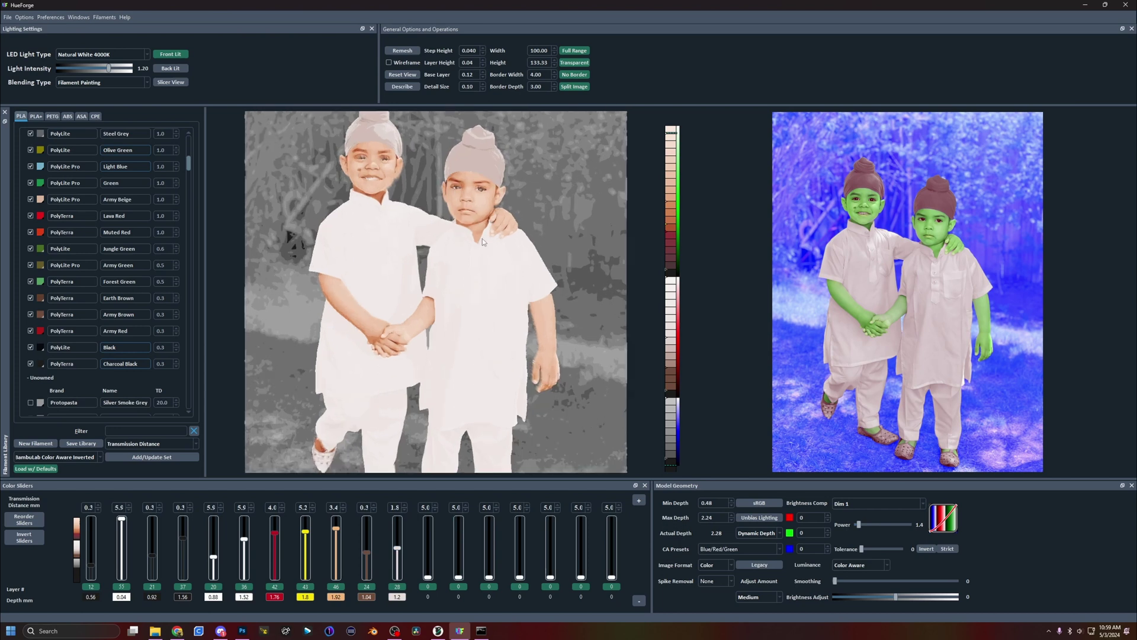
Add PolyMax Dark Blue to the next free color slider at layer 28.
scroll(32, 185, up, 2)
drag(413, 540, 428, 547)
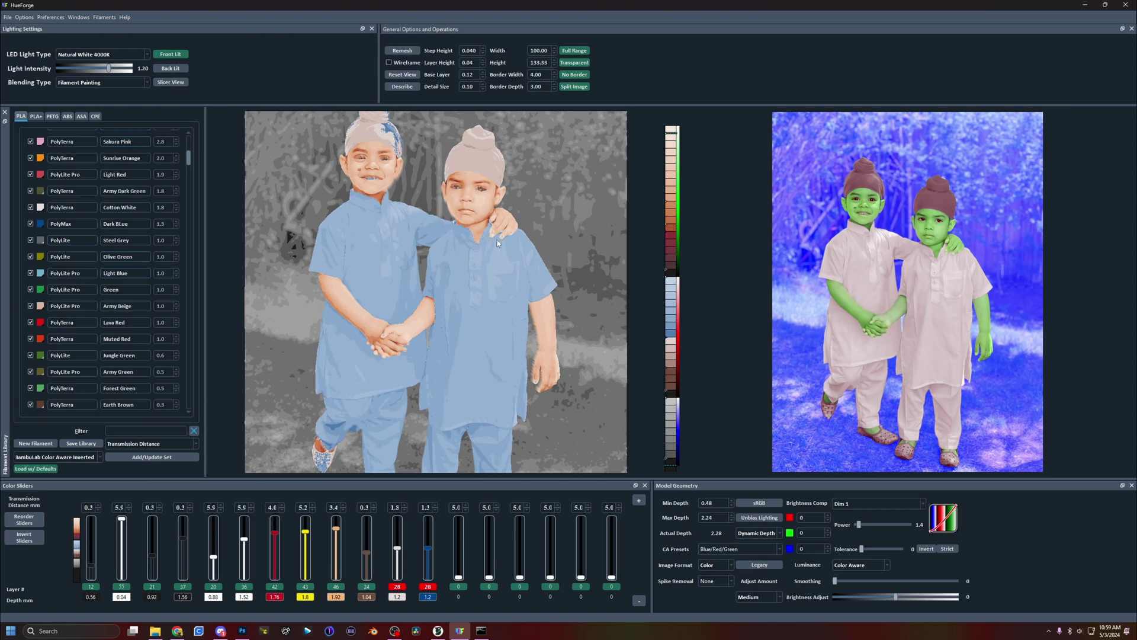
scroll(497, 242, up, 5)
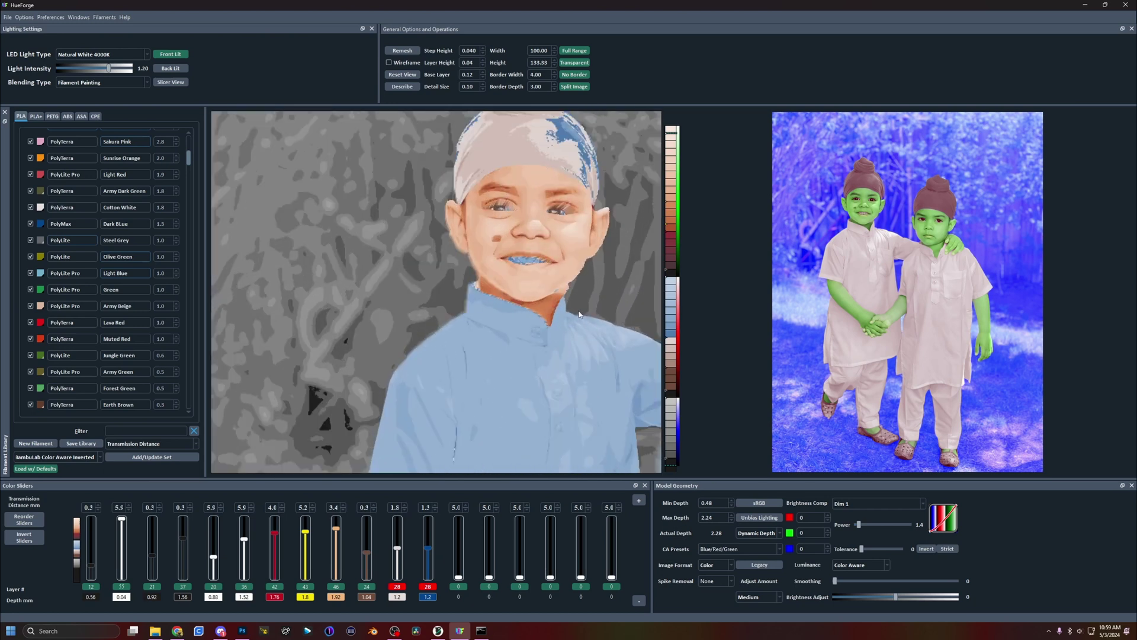
Lower the Dark Blue color slider to layer 23 and check the effect on the faces and clothes.
scroll(533, 302, down, 4)
scroll(417, 295, up, 2)
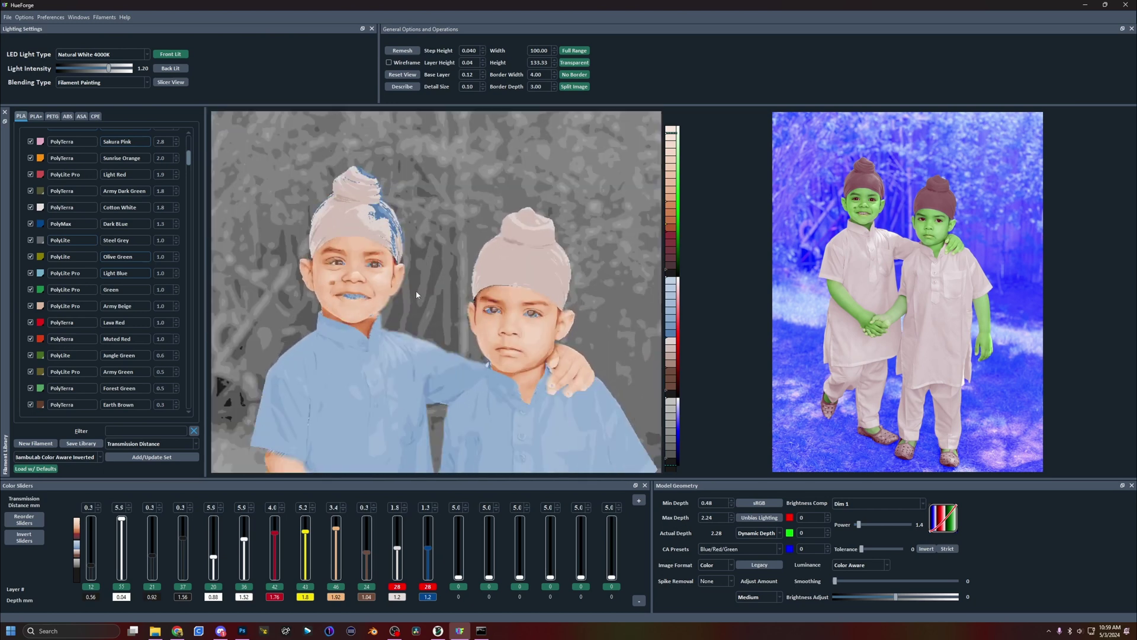
scroll(417, 294, up, 2)
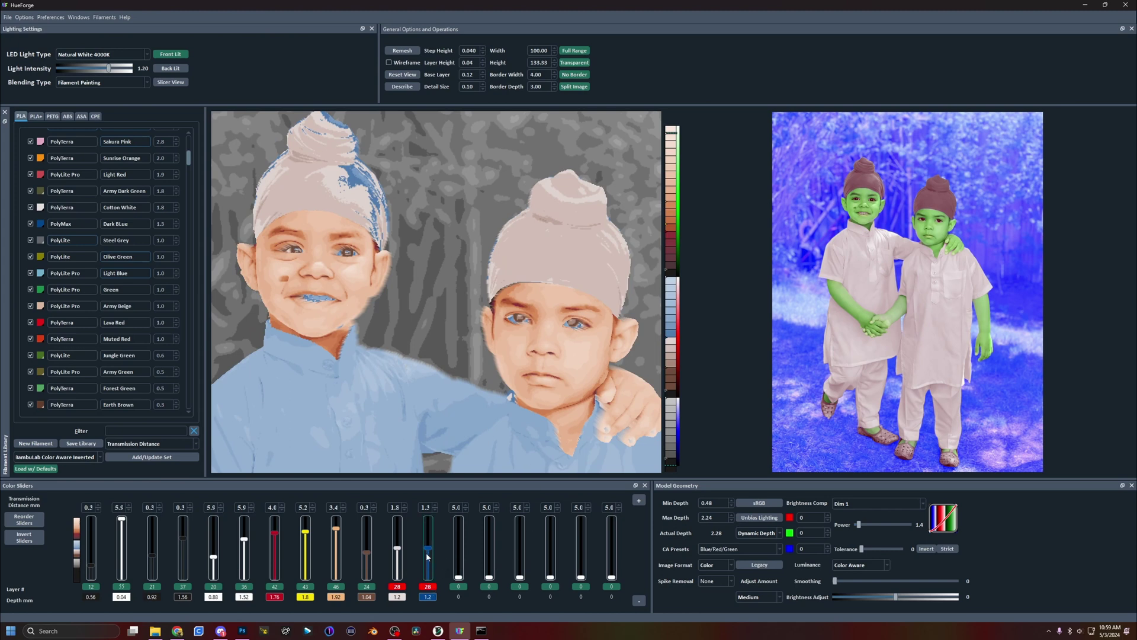
drag(427, 552, 428, 557)
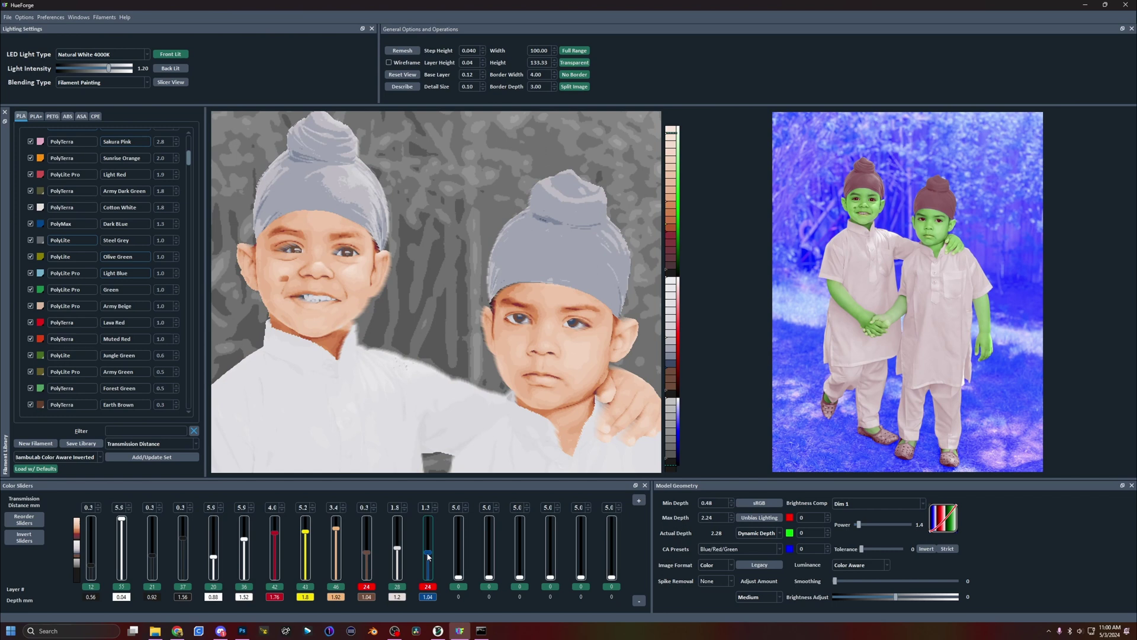
scroll(427, 556, down, 1)
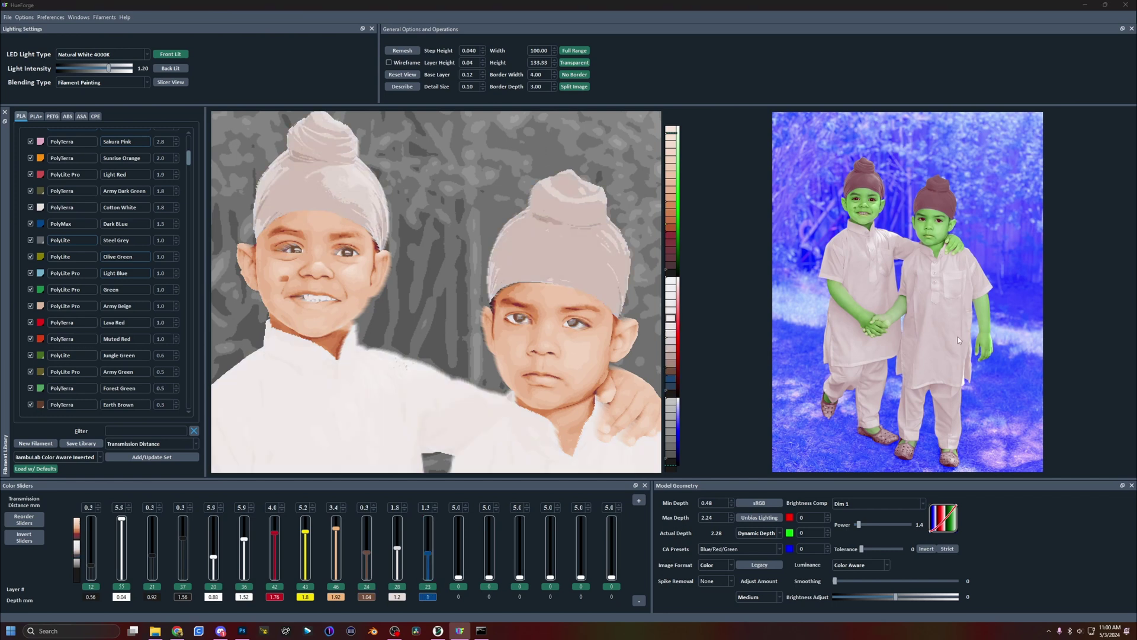
Switch to Photoshop and look over the whole recoloured photo of the two boys.
key(alt+Tab)
alt+scroll(828, 308, down, 3)
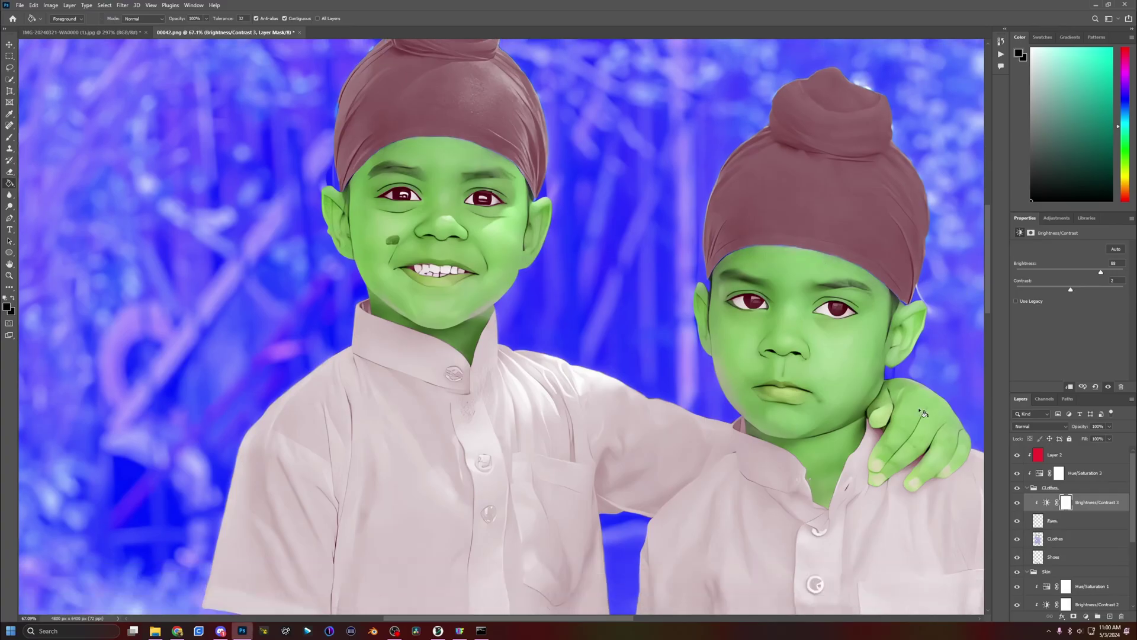
alt+scroll(841, 358, down, 2)
alt+scroll(841, 358, down, 2)
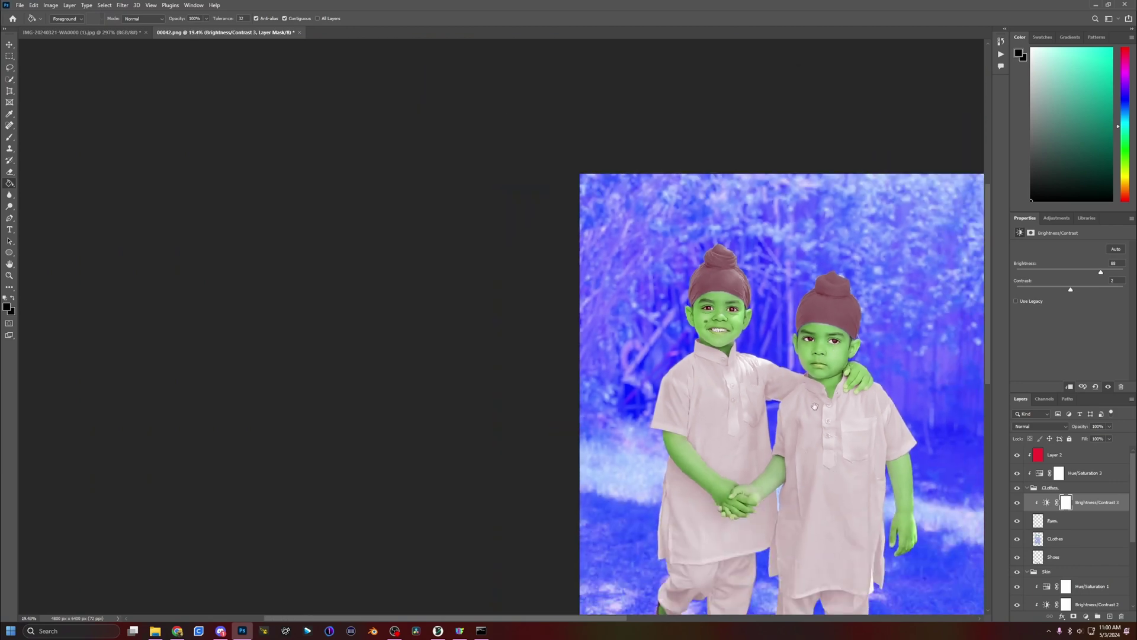
drag(822, 418, 738, 337)
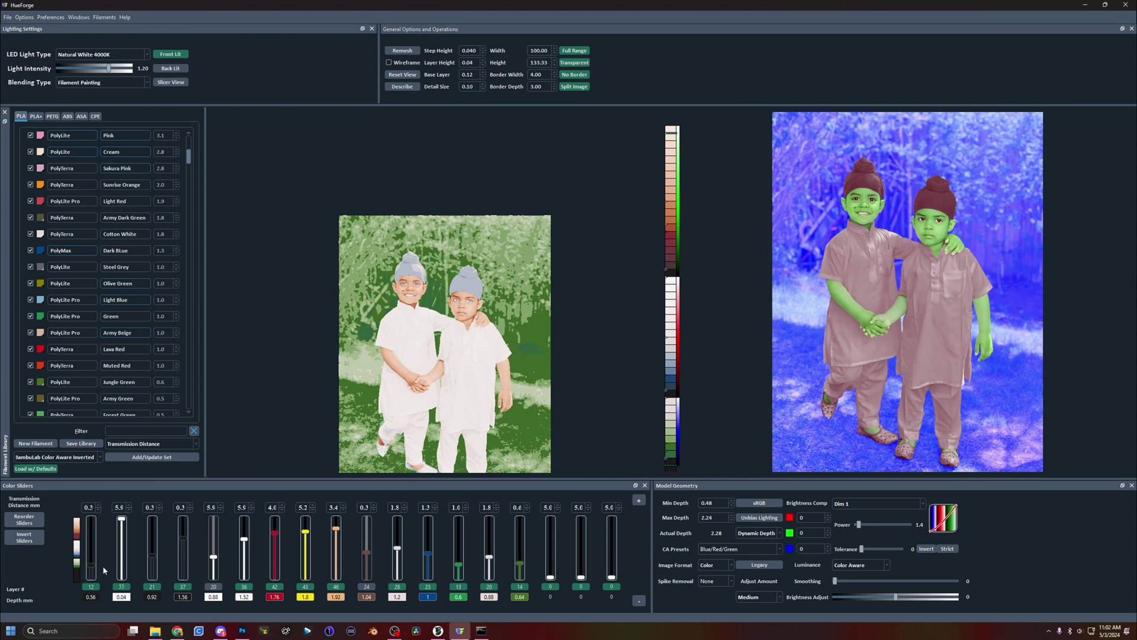
Check the marked-up original photo in Photoshop, and set the model's Max Depth to 3 in HueForge.
scroll(90, 570, up, 1)
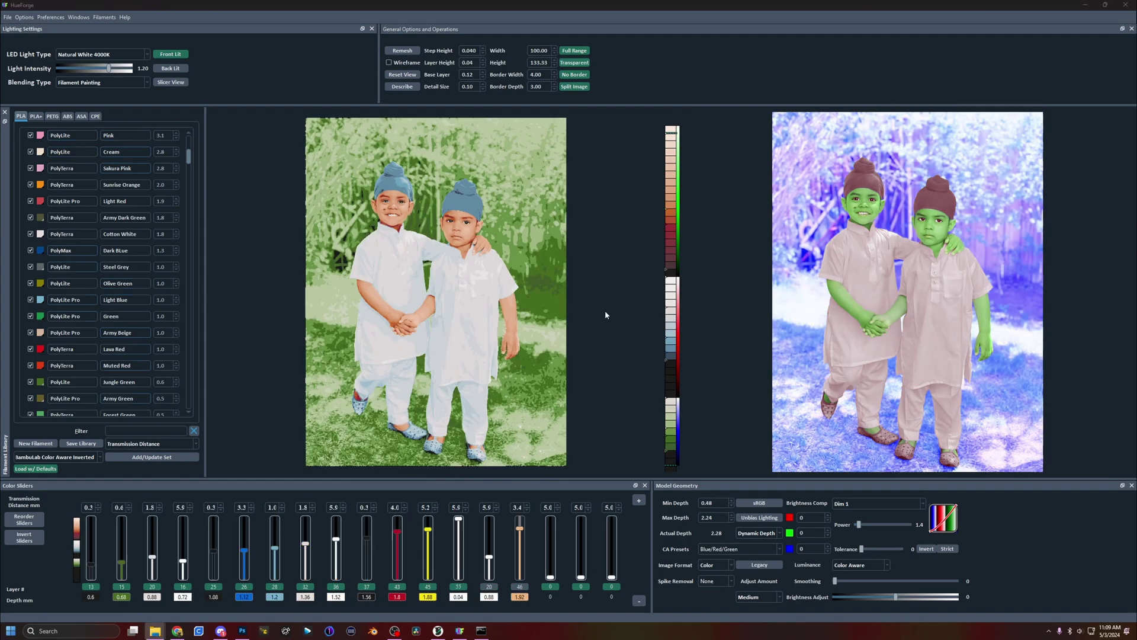
key(alt+Tab)
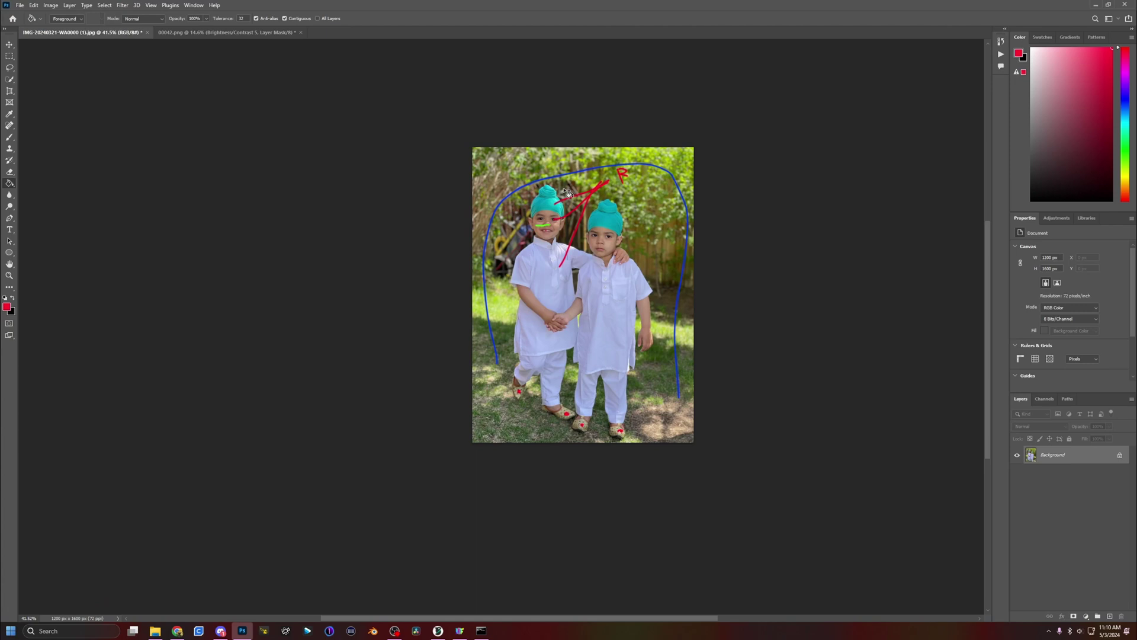
key(alt+Tab)
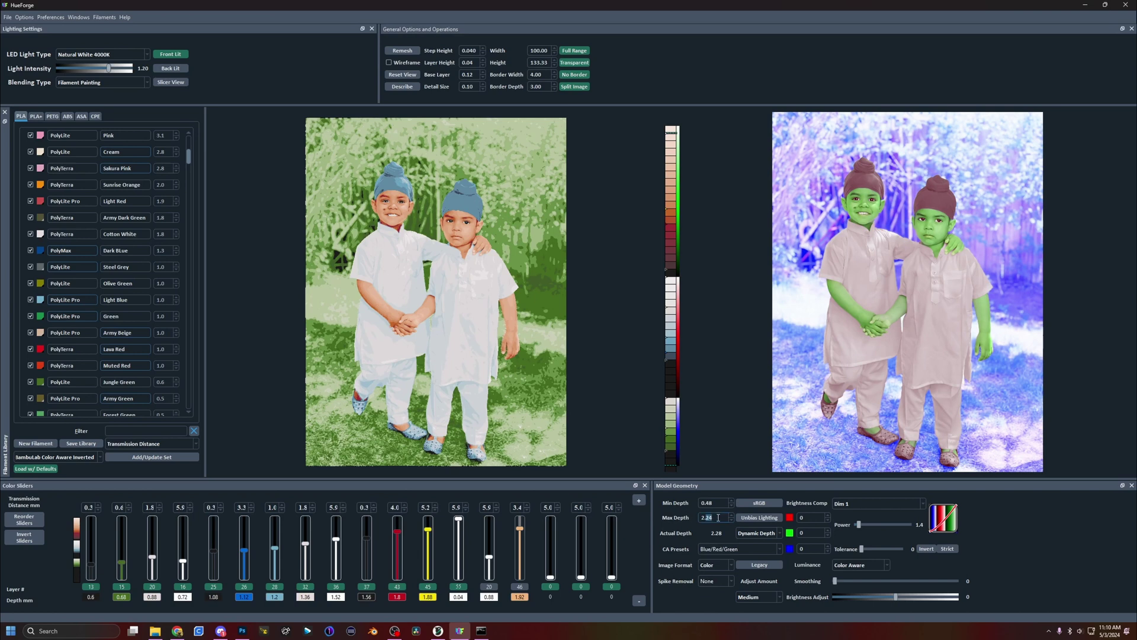
text(3)
key(Return)
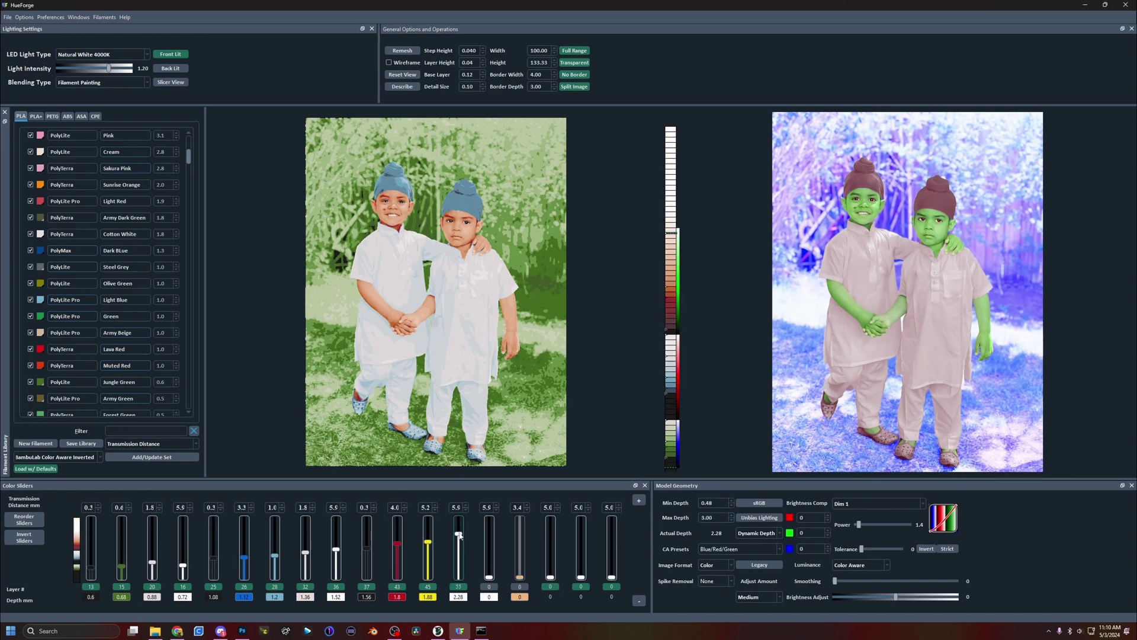
Spread the color sliders over the deeper range, raising the topmost white to layer 74, red to 58 and yellow to 61.
drag(459, 535, 371, 538)
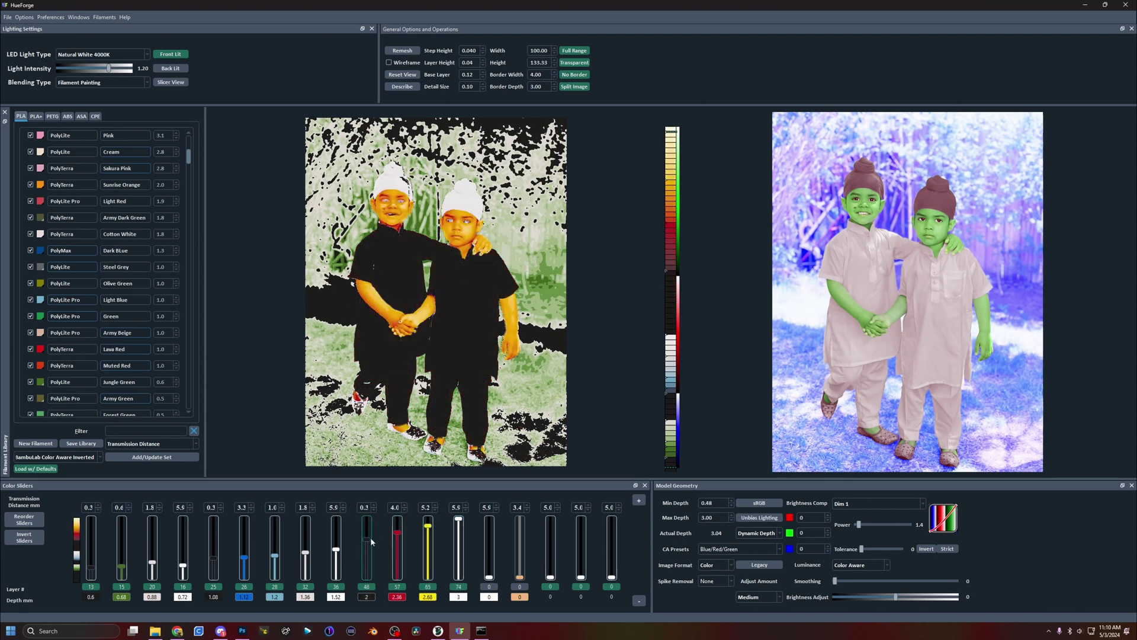
drag(343, 546, 183, 556)
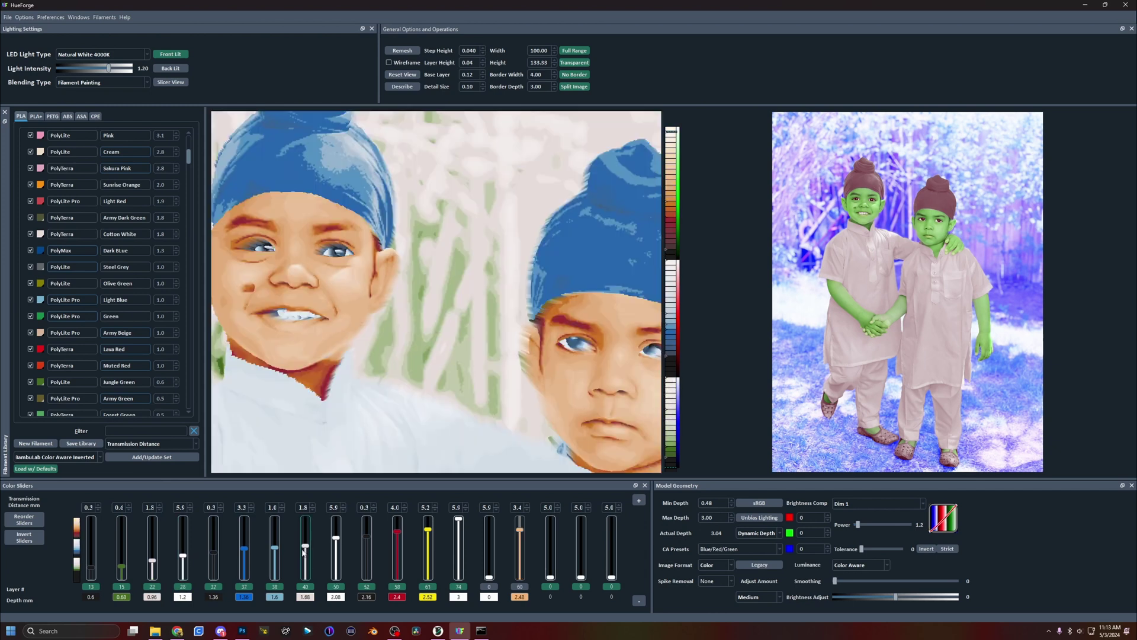
Set the black color slider just below the blue one to layer 34 to tune the turban's shade.
scroll(321, 351, down, 5)
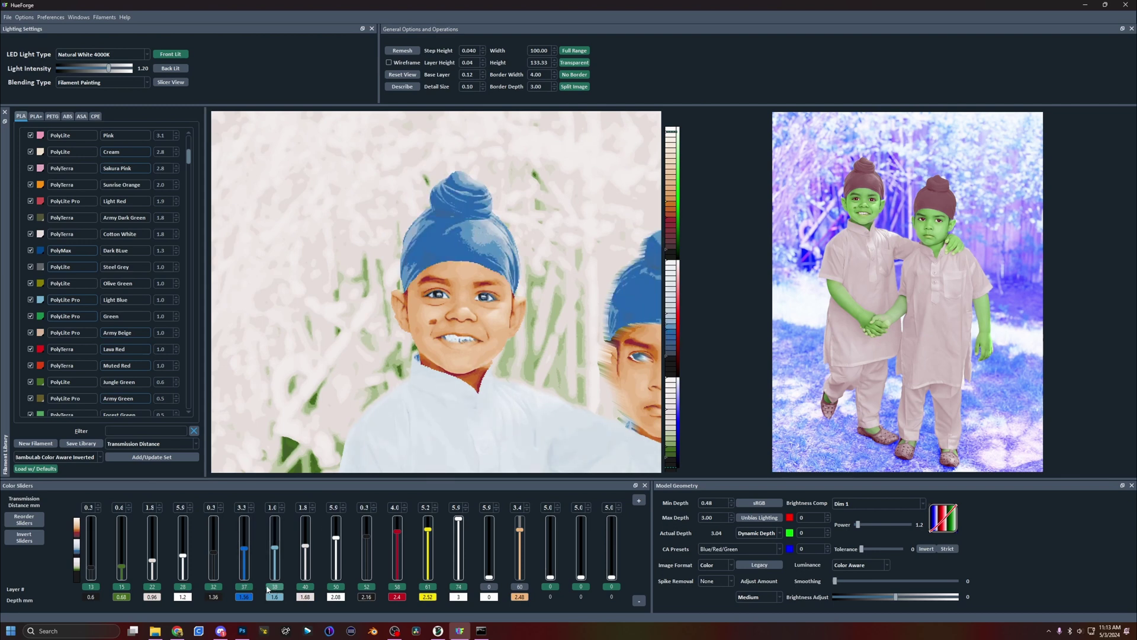
scroll(215, 551, up, 5)
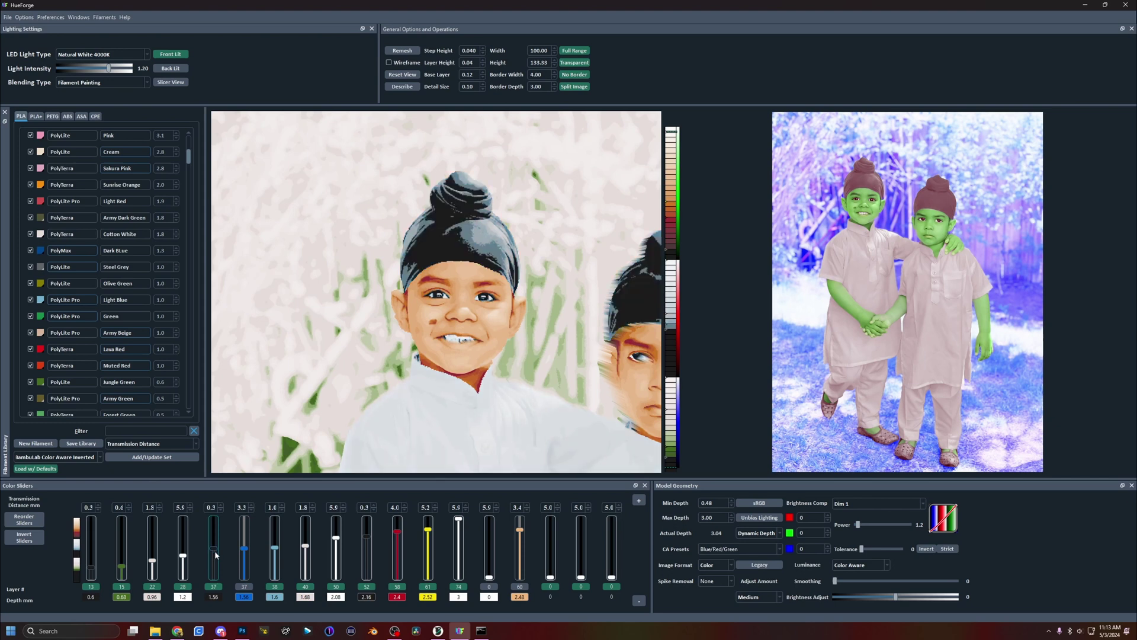
scroll(497, 364, down, 5)
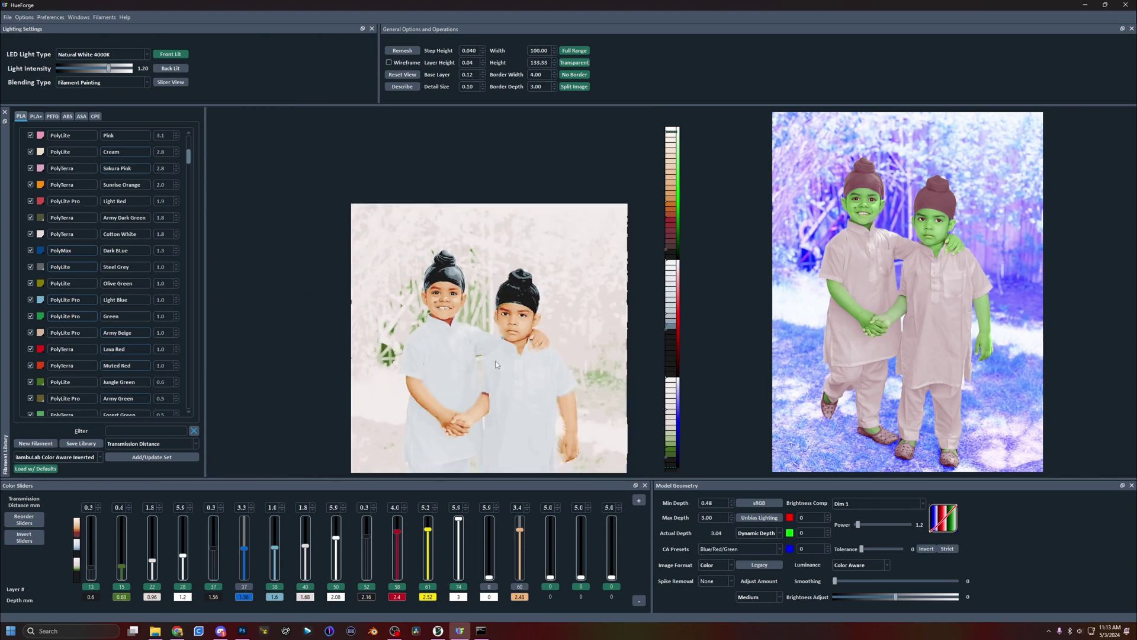
scroll(496, 364, up, 2)
scroll(214, 550, down, 2)
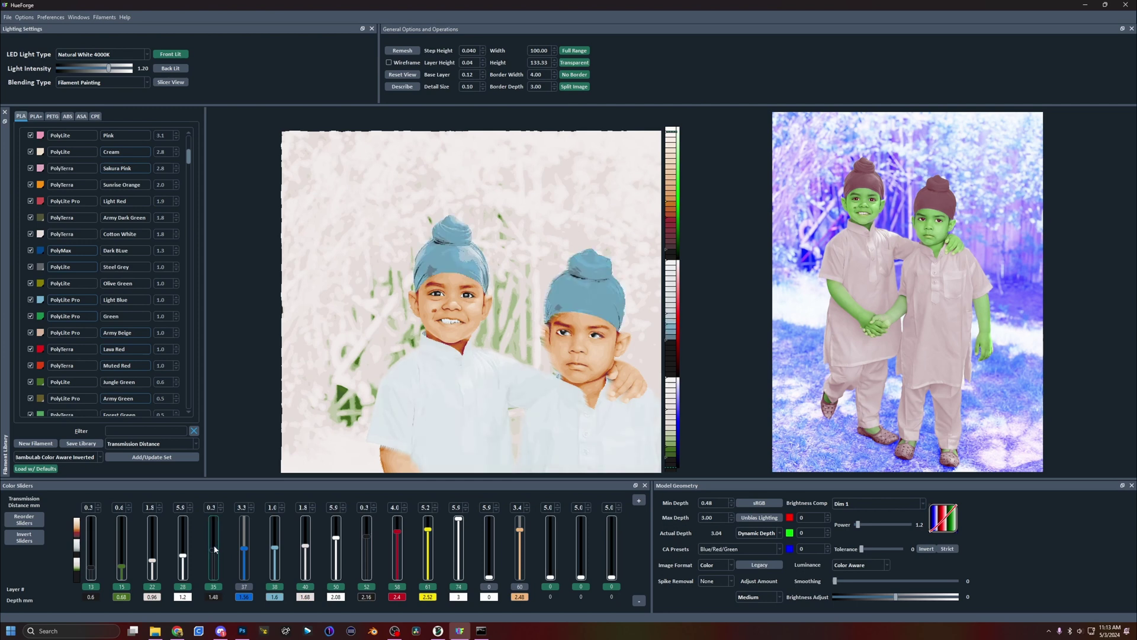
click(244, 585)
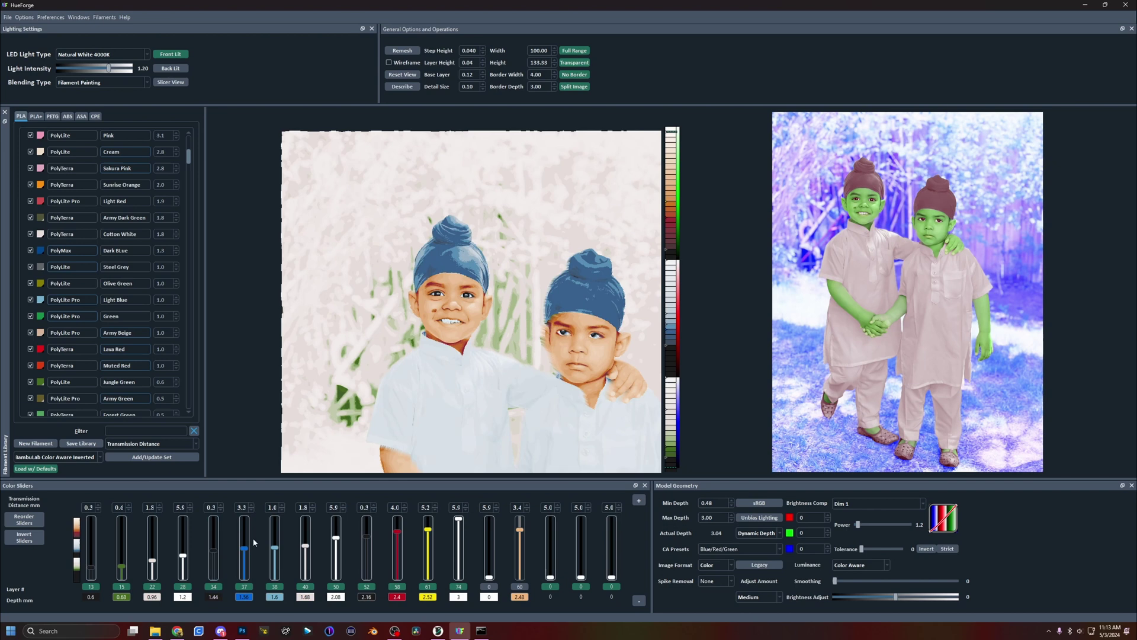
Add PolyLite Pro Green to a free color slider at layer 14 and reorder the sliders.
scroll(435, 314, down, 4)
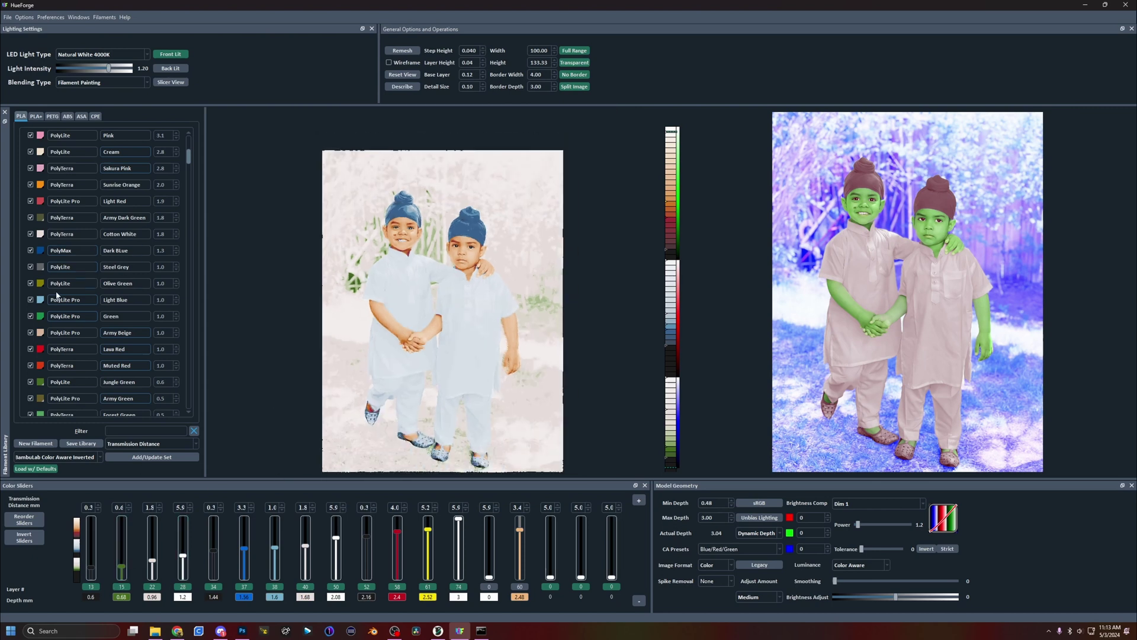
drag(40, 320, 493, 583)
click(491, 573)
click(24, 519)
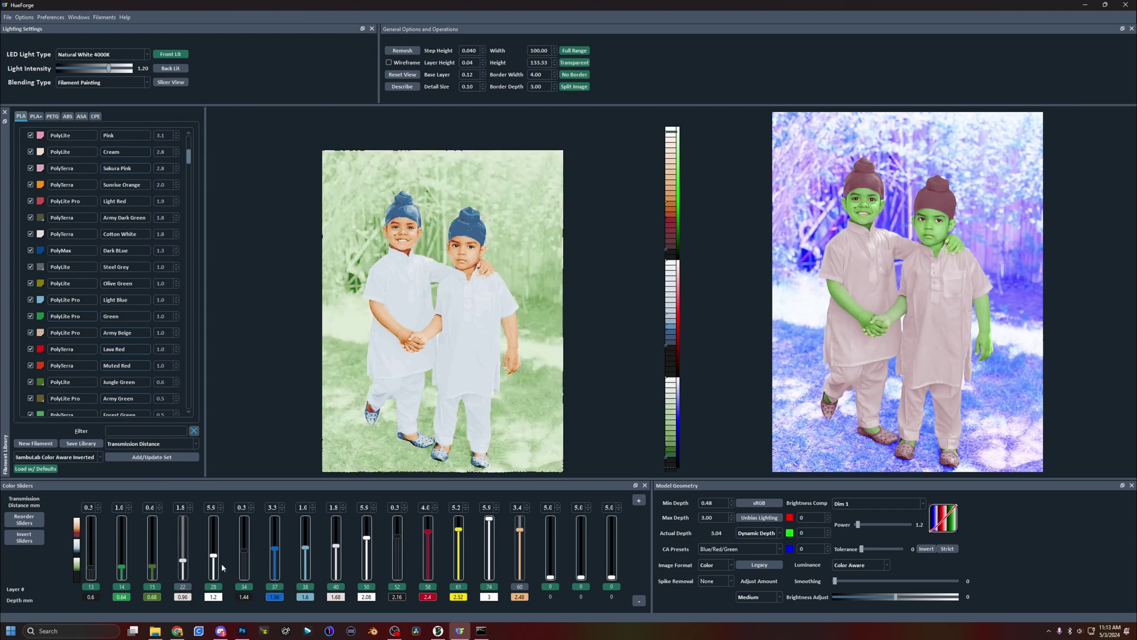
Raise the lowest black slider to layer 16, Green to layer 21 and Jungle Green to layer 20 for the background.
scroll(150, 568, up, 1)
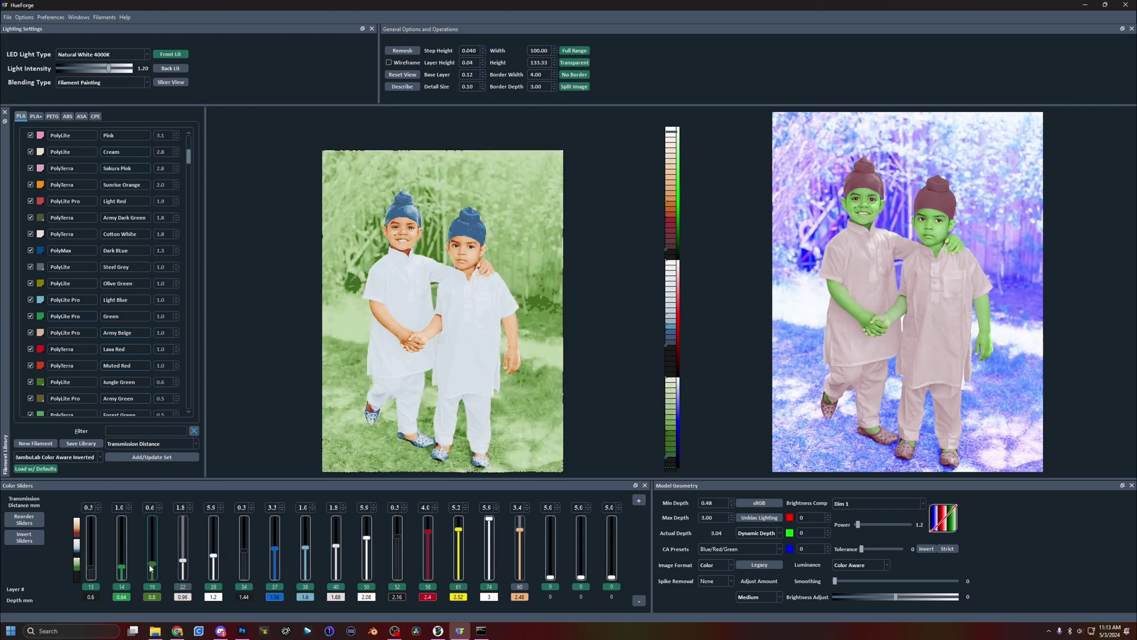
scroll(124, 569, up, 2)
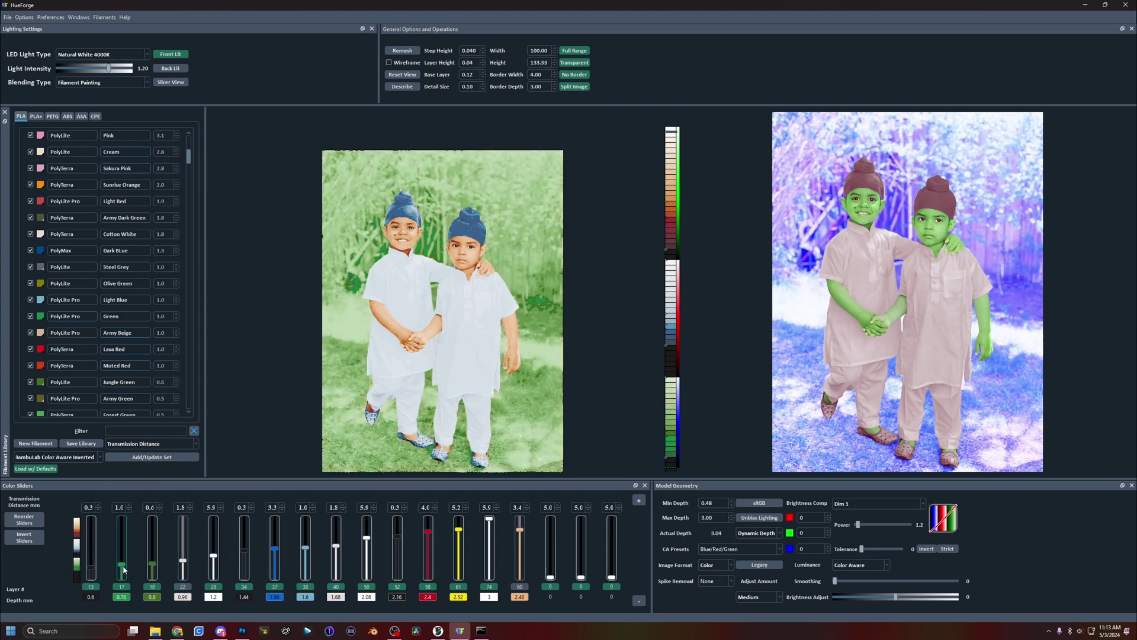
scroll(123, 570, down, 1)
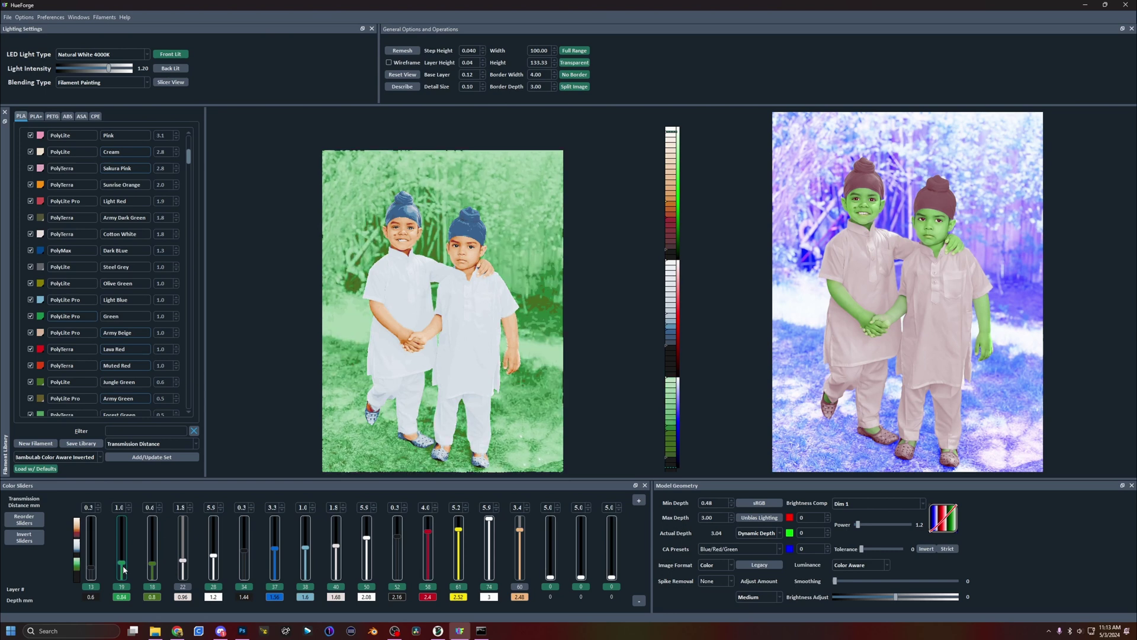
scroll(123, 570, down, 1)
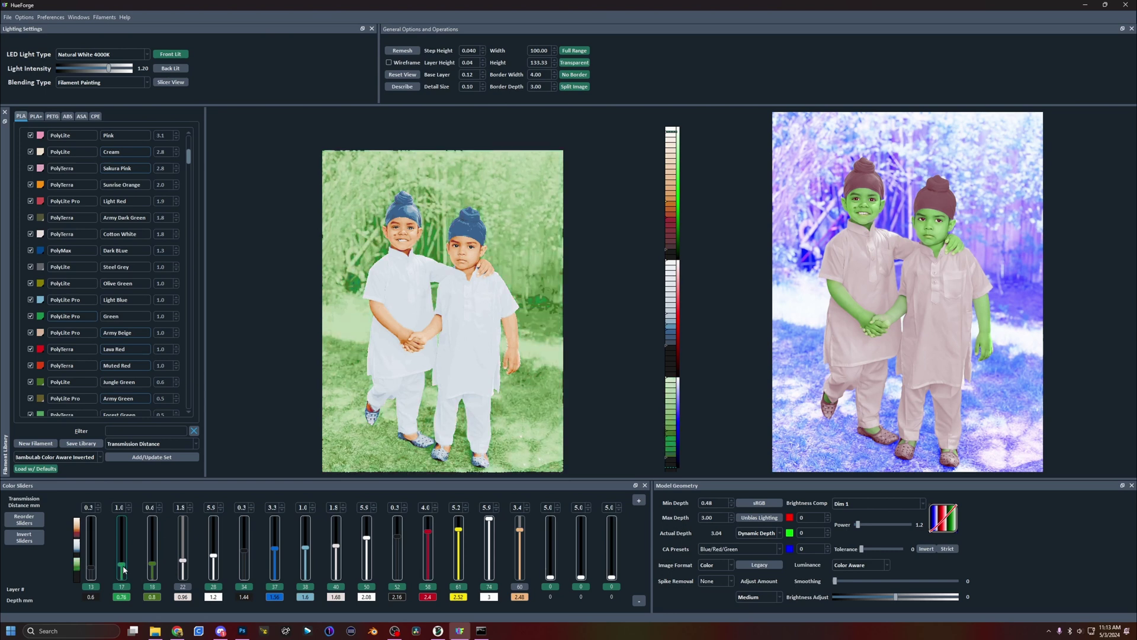
scroll(124, 569, up, 2)
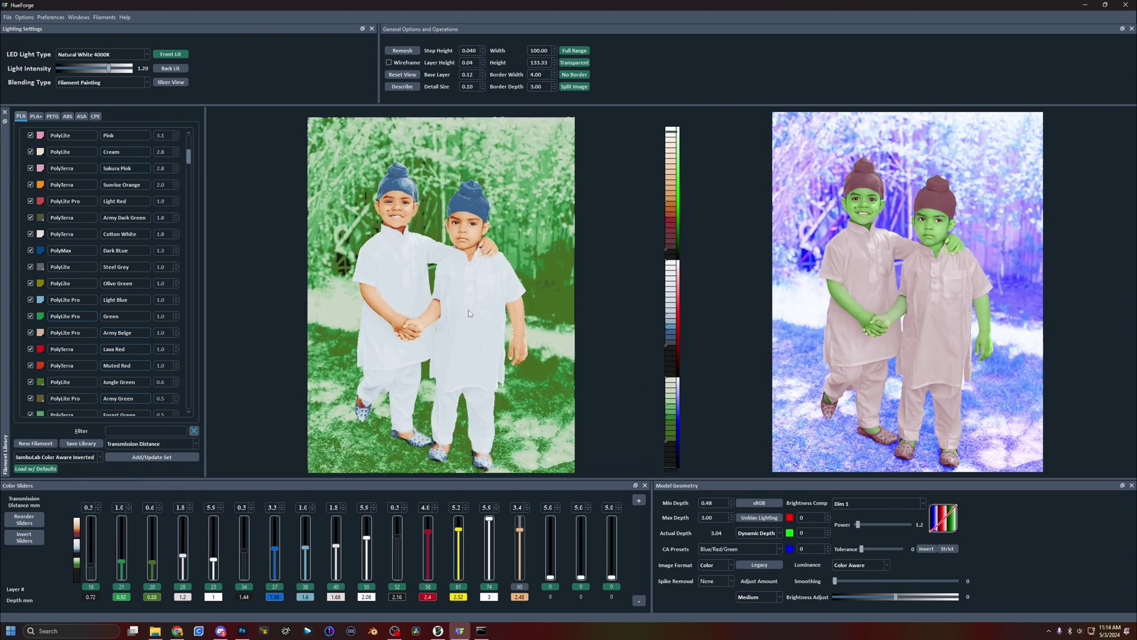
Add PolyTerra Forest Green to the next free color slider at layer 12.
scroll(47, 390, down, 3)
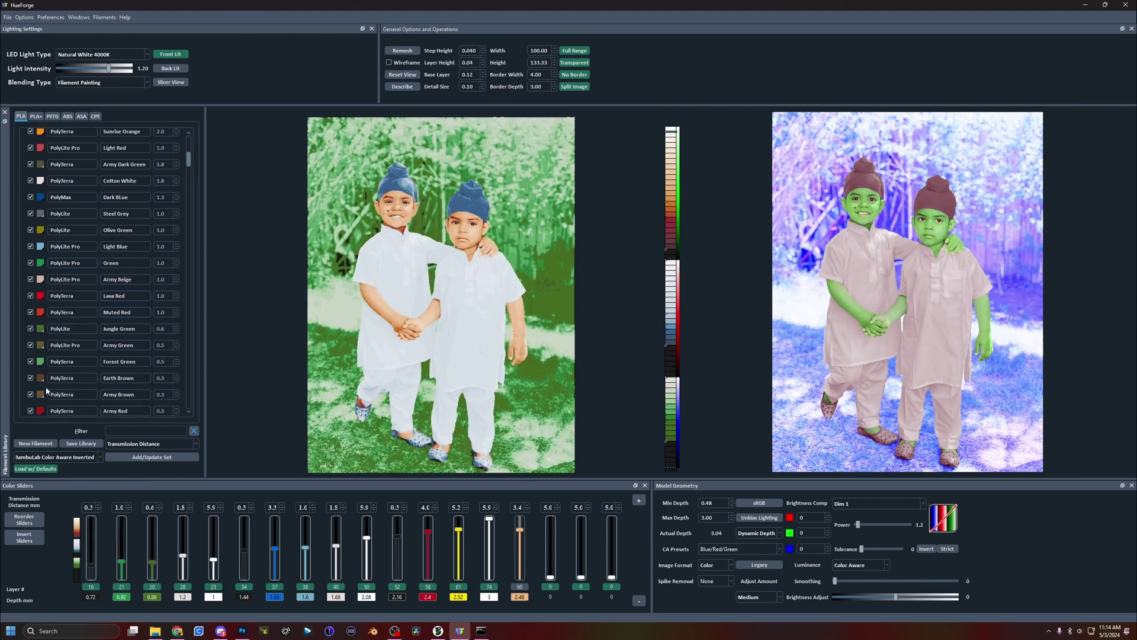
drag(42, 365, 552, 569)
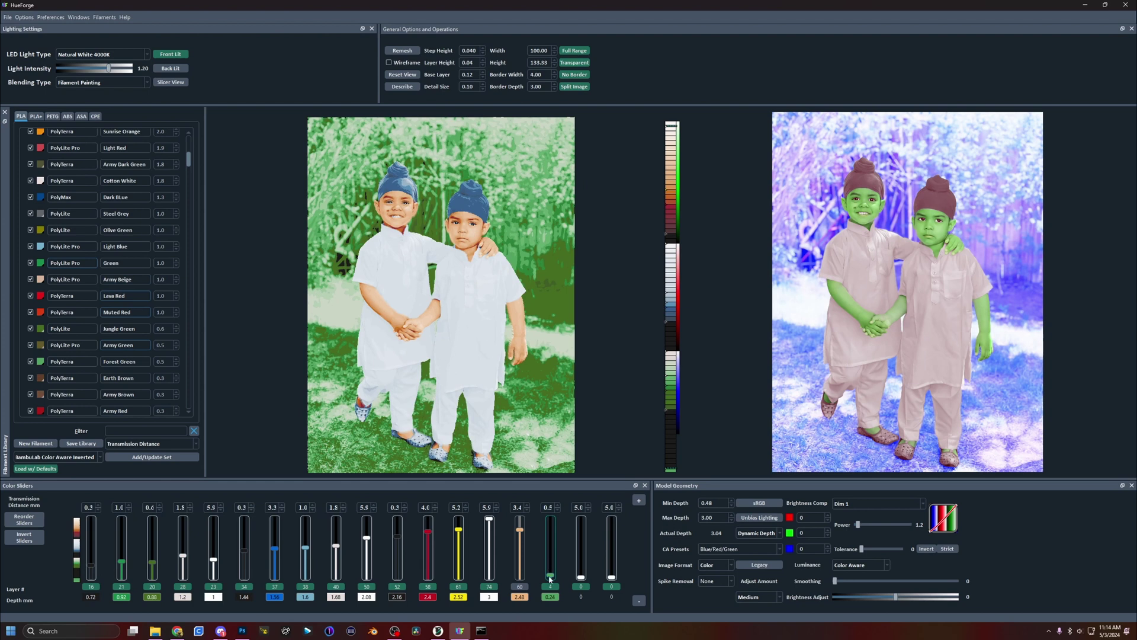
mouse_move(550, 578)
mouse_down()
mouse_move(554, 559)
mouse_move(550, 569)
mouse_up()
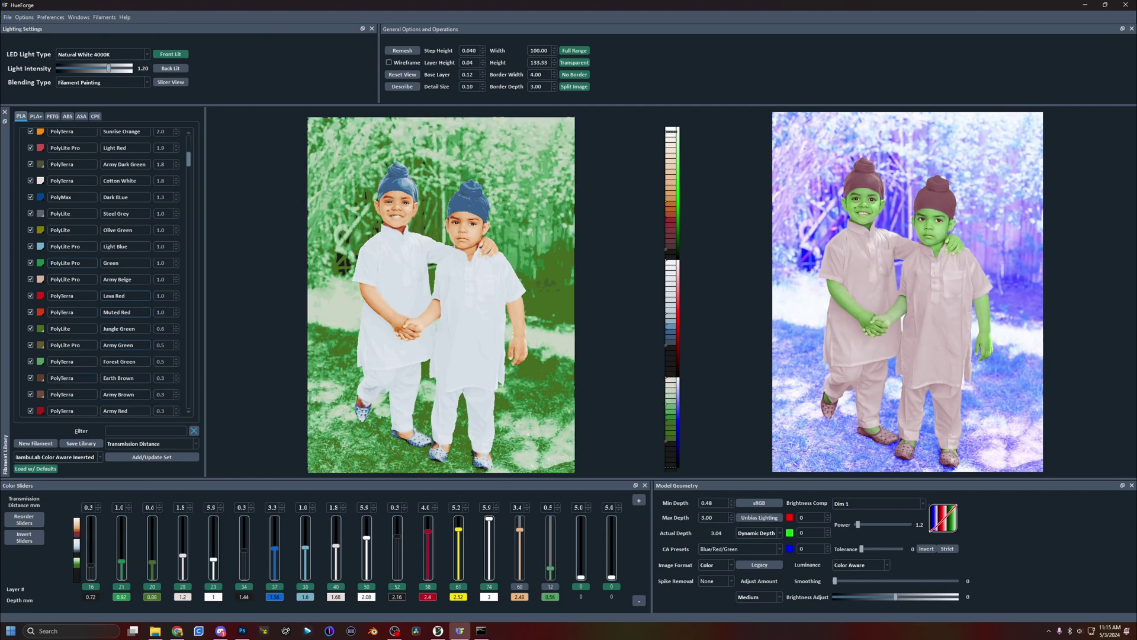
Switch to 00042.png in Photoshop and slightly raise the brightness of the adjustment clipped to the Clothes layer.
key(alt+Tab)
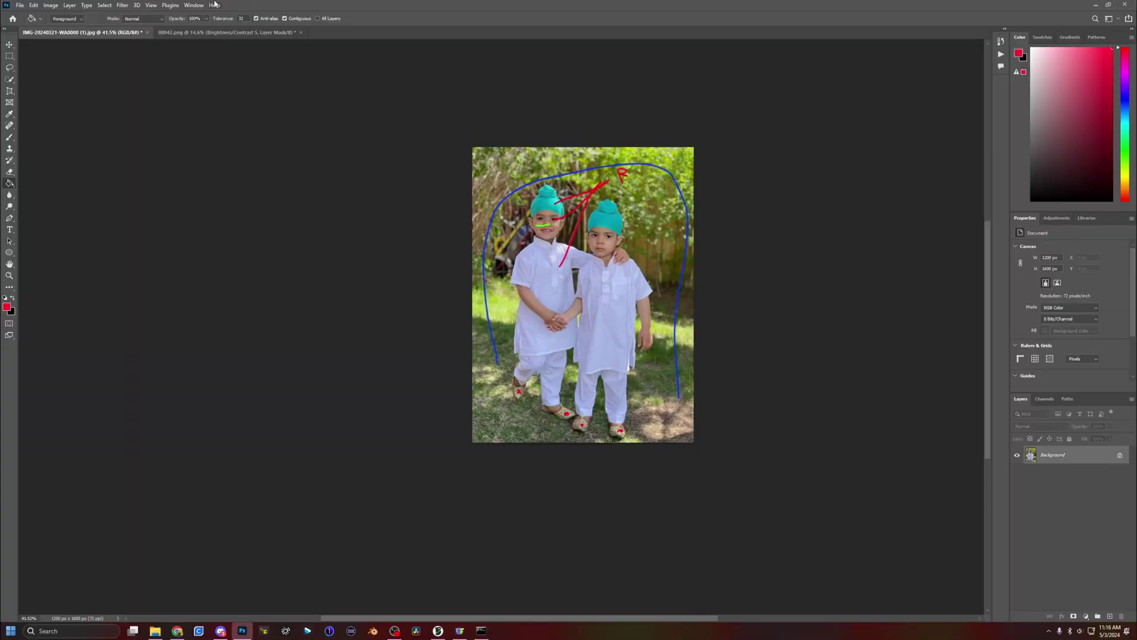
click(198, 32)
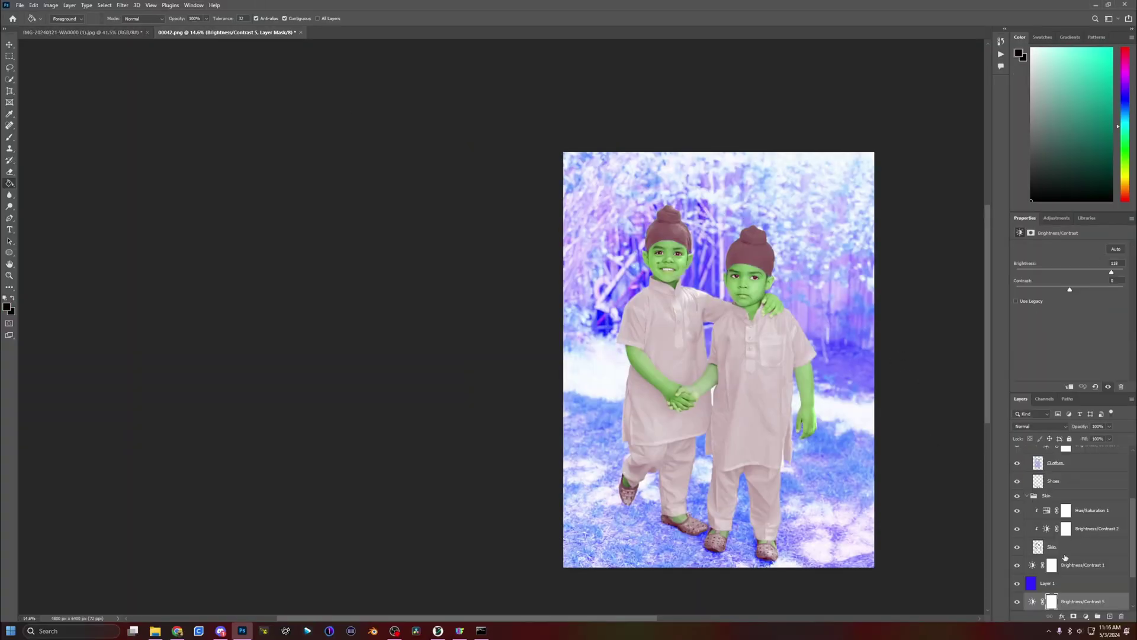
scroll(1075, 472, up, 2)
click(1074, 477)
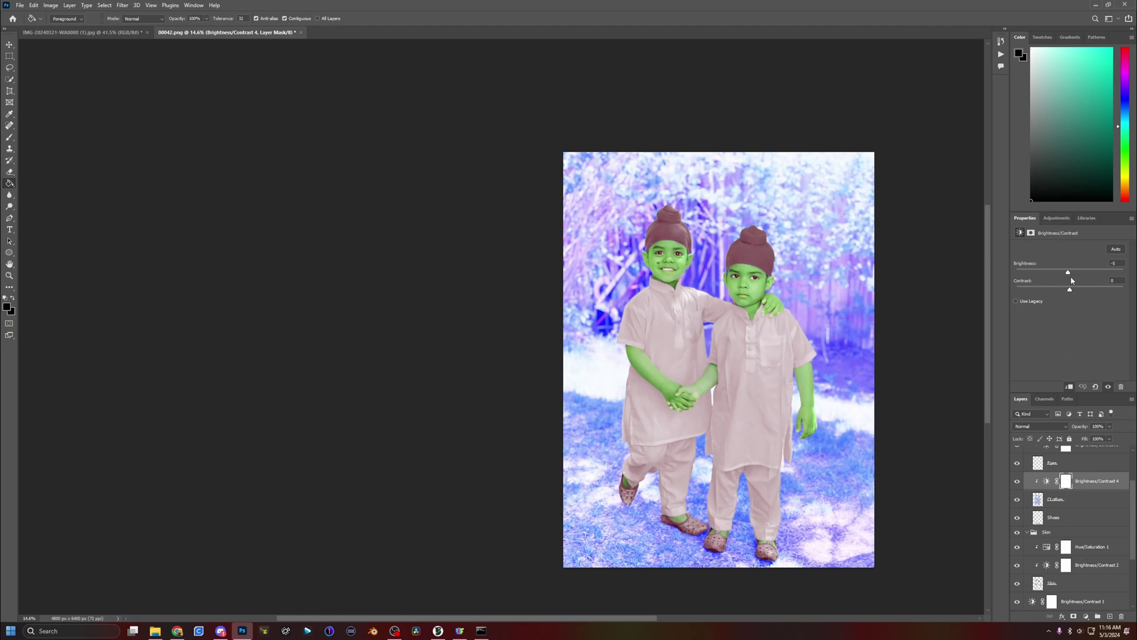
drag(1069, 273, 1072, 277)
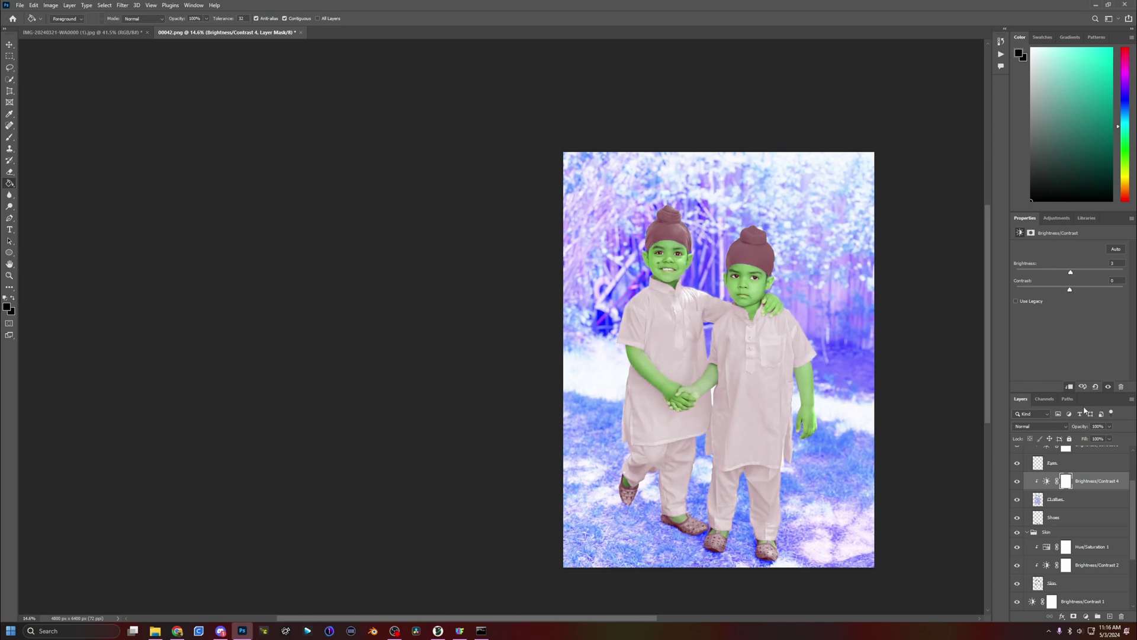
On the Clothes layer, lasso both boys' turbans, invert their colours and clear the selection.
click(1079, 501)
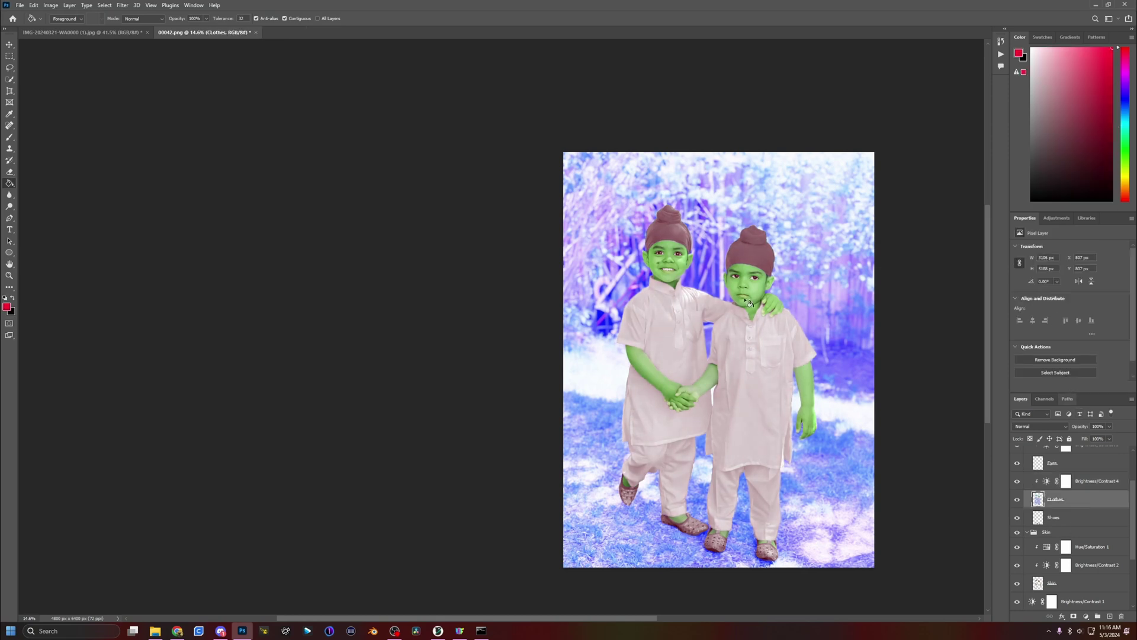
key(l)
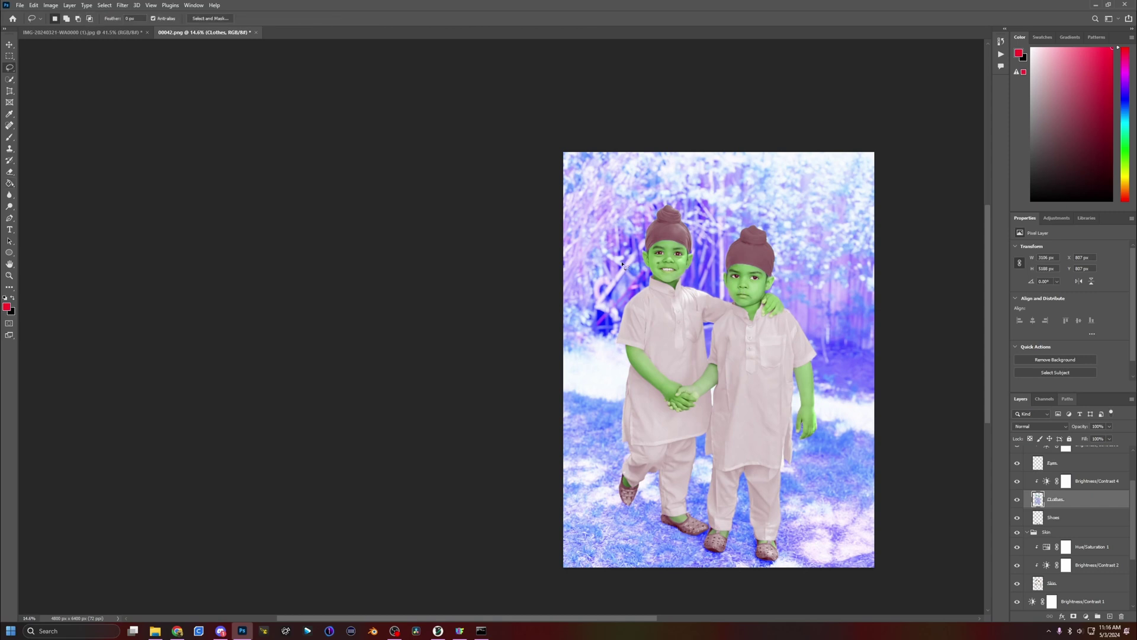
mouse_move(675, 273)
mouse_down()
mouse_move(761, 286)
mouse_move(818, 279)
mouse_move(764, 198)
mouse_move(625, 196)
mouse_move(578, 242)
mouse_move(618, 270)
mouse_up()
key(ctrl+i)
key(ctrl+d)
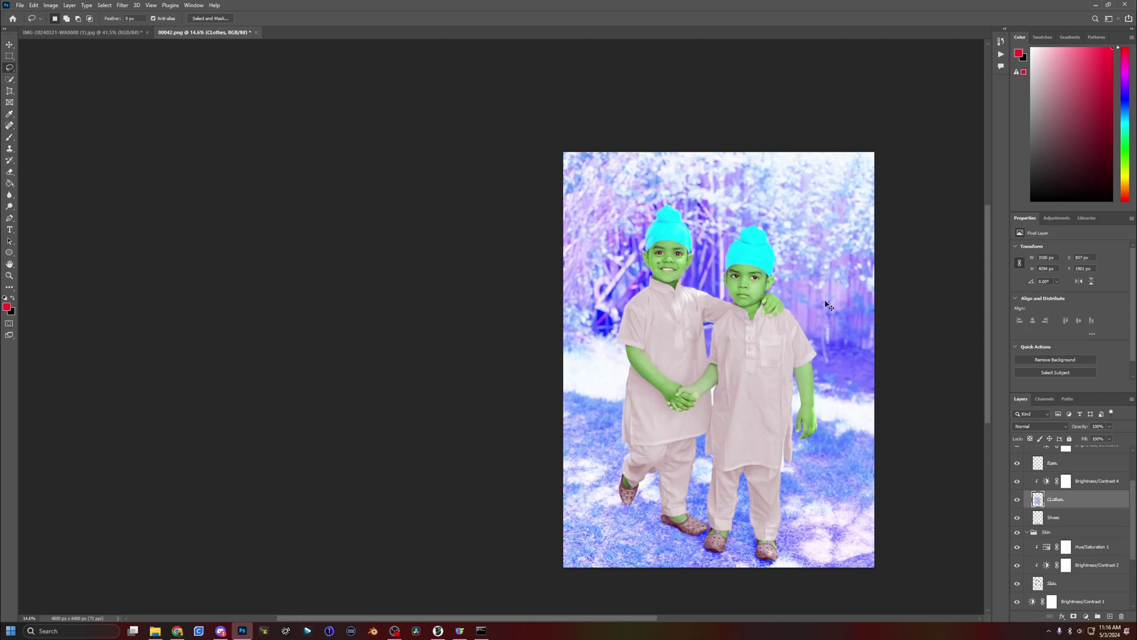
Duplicate the Clothes layer as a clipped layer, merge it back into Clothes, and add a new layer above Shoes.
key(ctrl+j)
key(ctrl+alt+g)
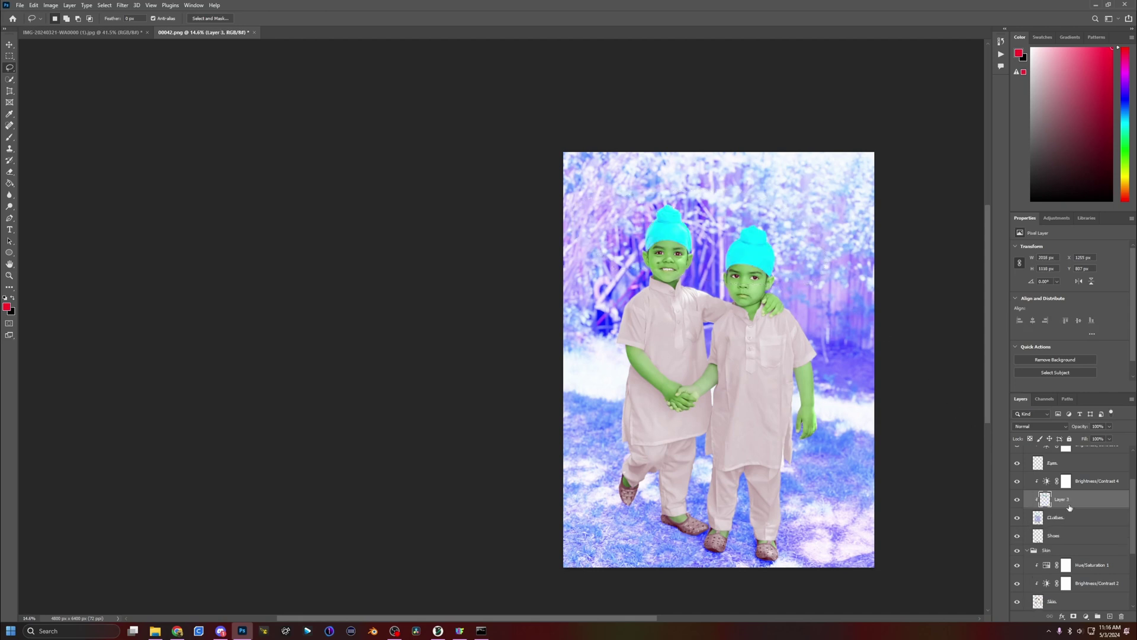
key(ctrl+e)
click(1064, 520)
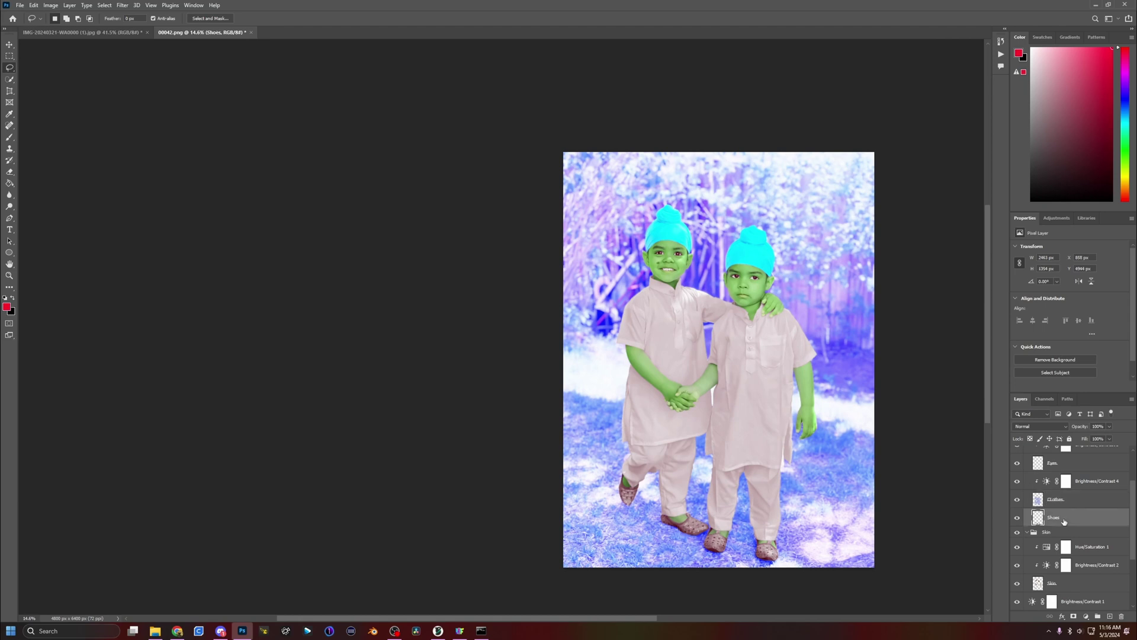
click(1109, 616)
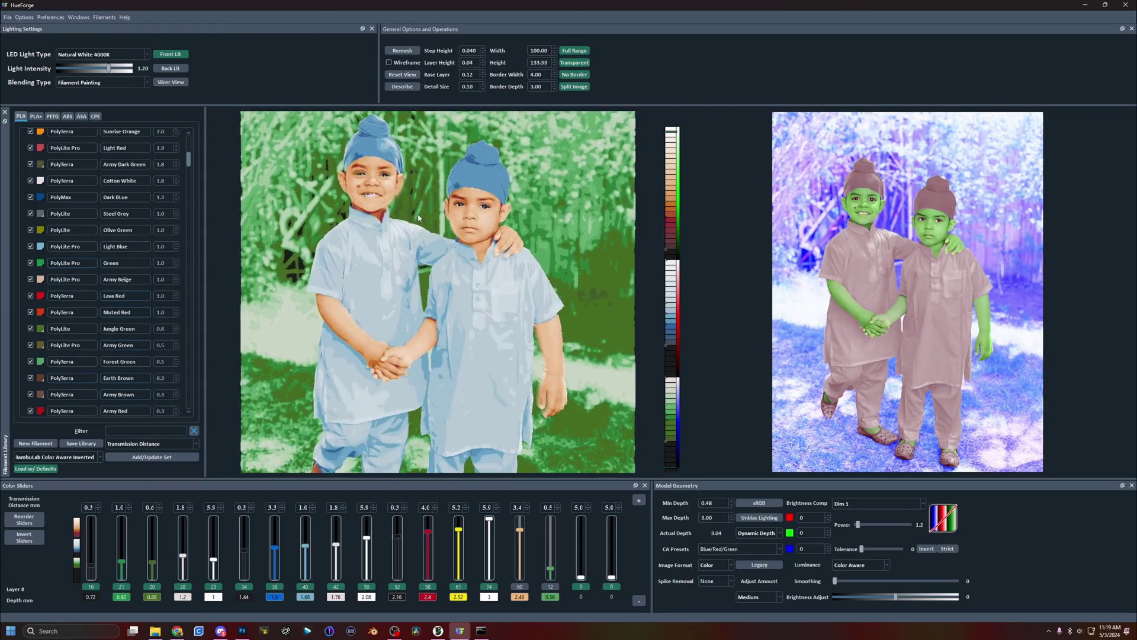
Switch to HueForge and examine the faces, turbans and clothes in the model preview at several distances.
scroll(419, 218, down, 3)
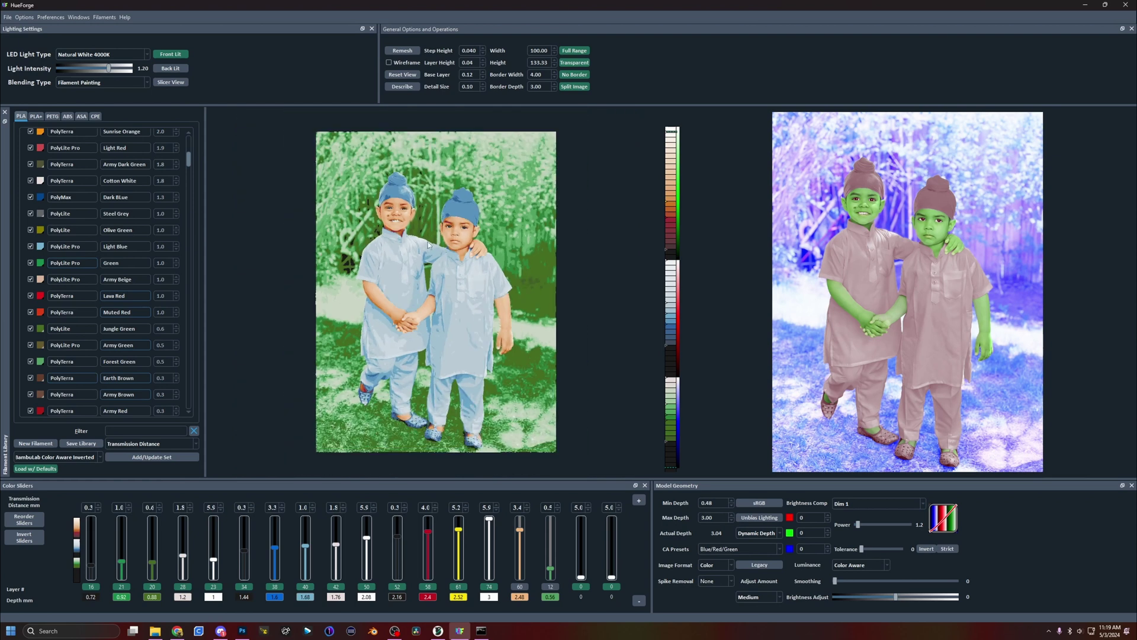
scroll(538, 320, up, 4)
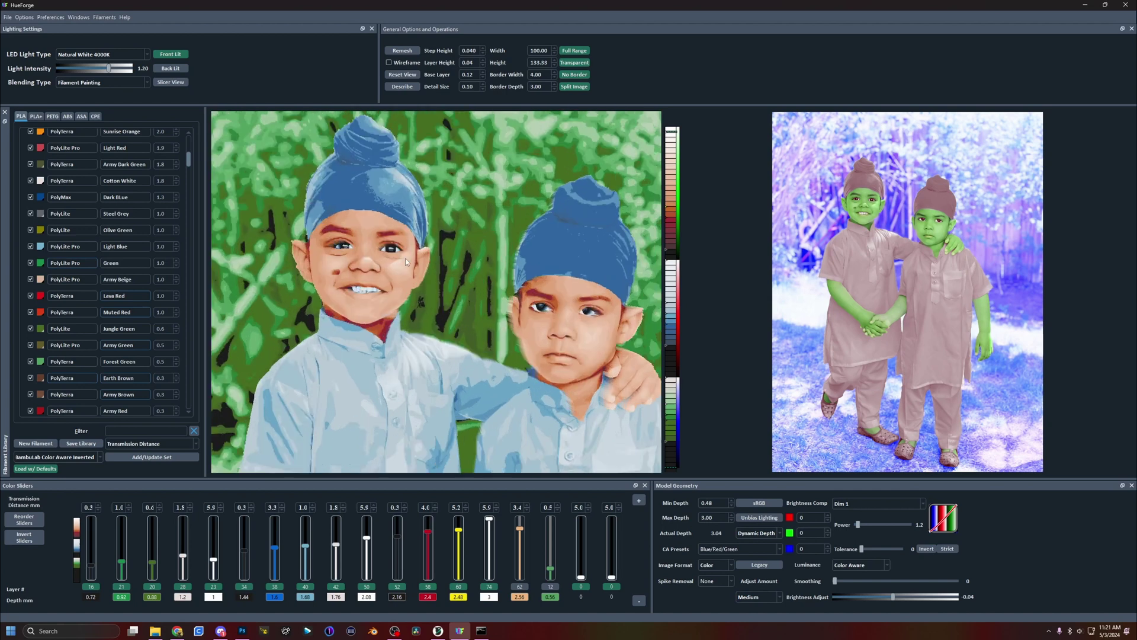
scroll(405, 259, down, 4)
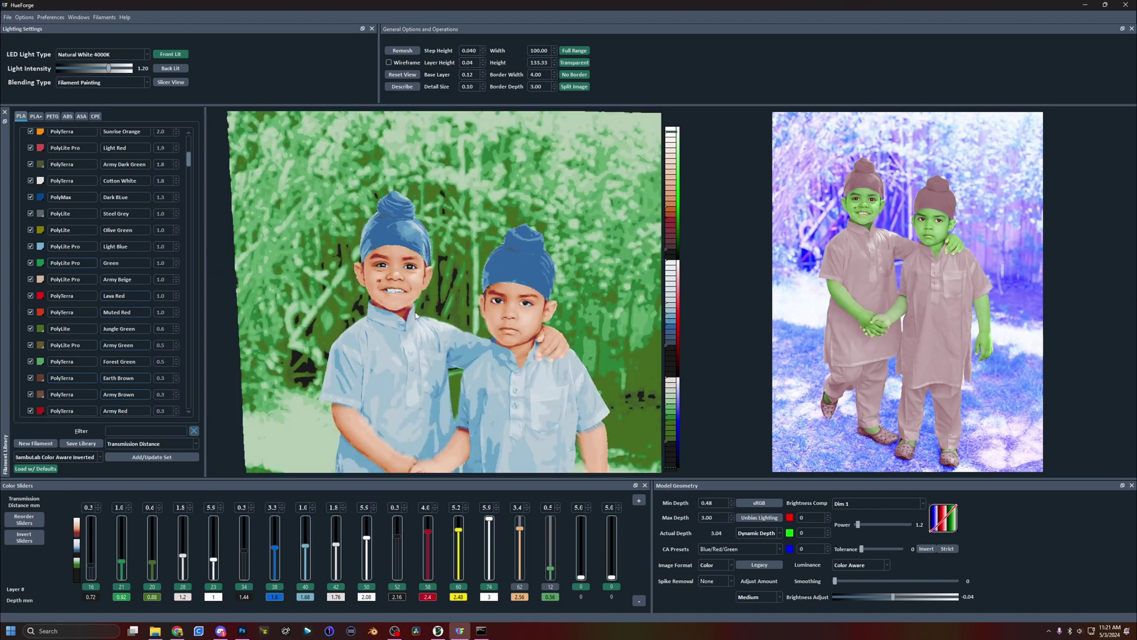
right_drag(420, 344, 413, 316)
scroll(411, 325, up, 2)
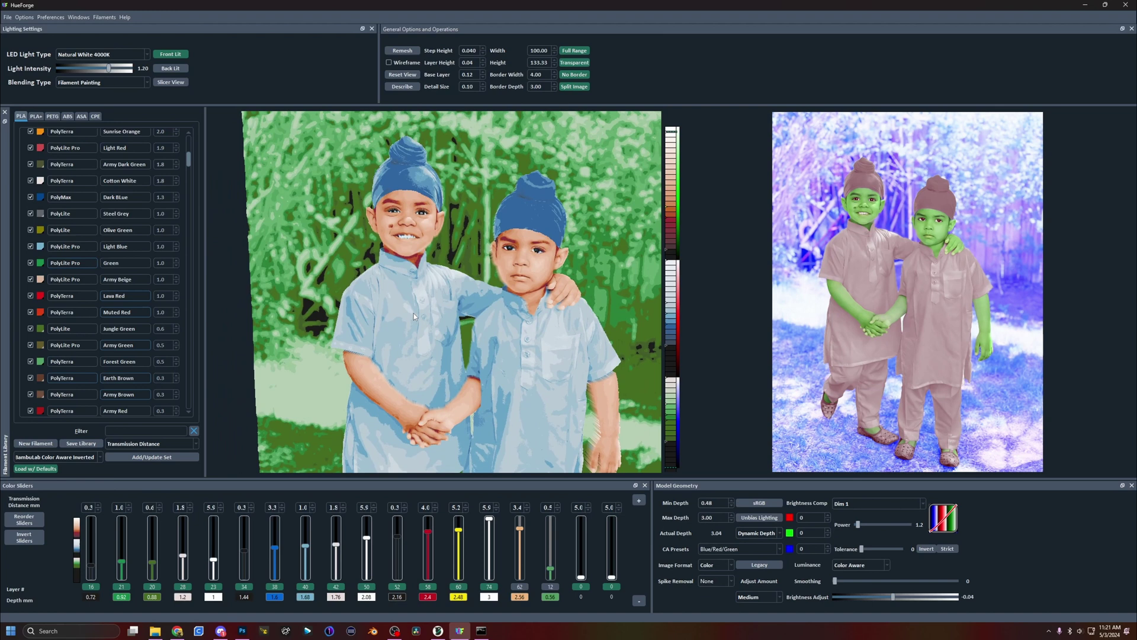
right_drag(426, 222, 421, 288)
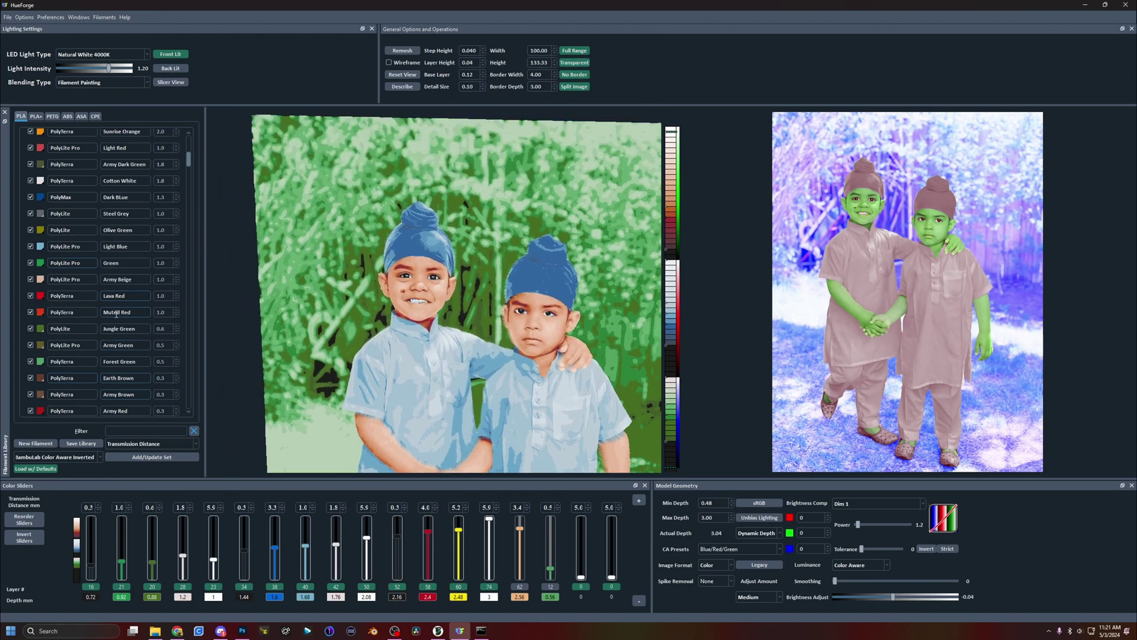
Try PolyTerra Lava Red and PolyMax Red on the layer 58 red slider, testing PolyMax Red at layers 60 and 59.
drag(40, 297, 428, 535)
scroll(57, 225, up, 1)
scroll(57, 224, up, 2)
scroll(43, 231, up, 5)
drag(38, 186, 433, 536)
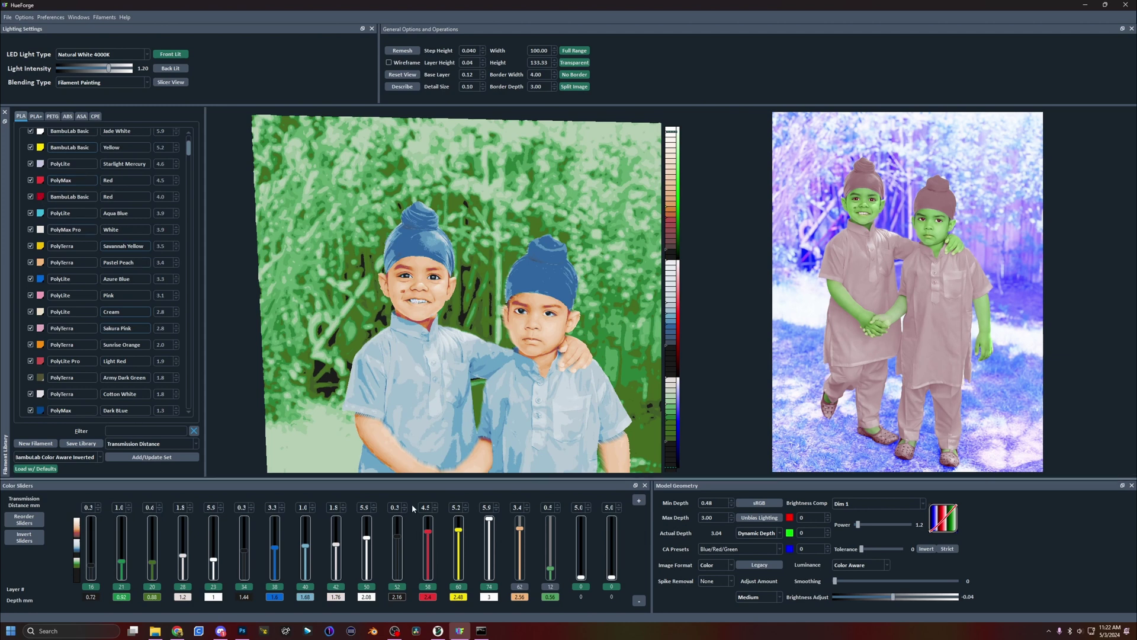
drag(428, 537, 429, 536)
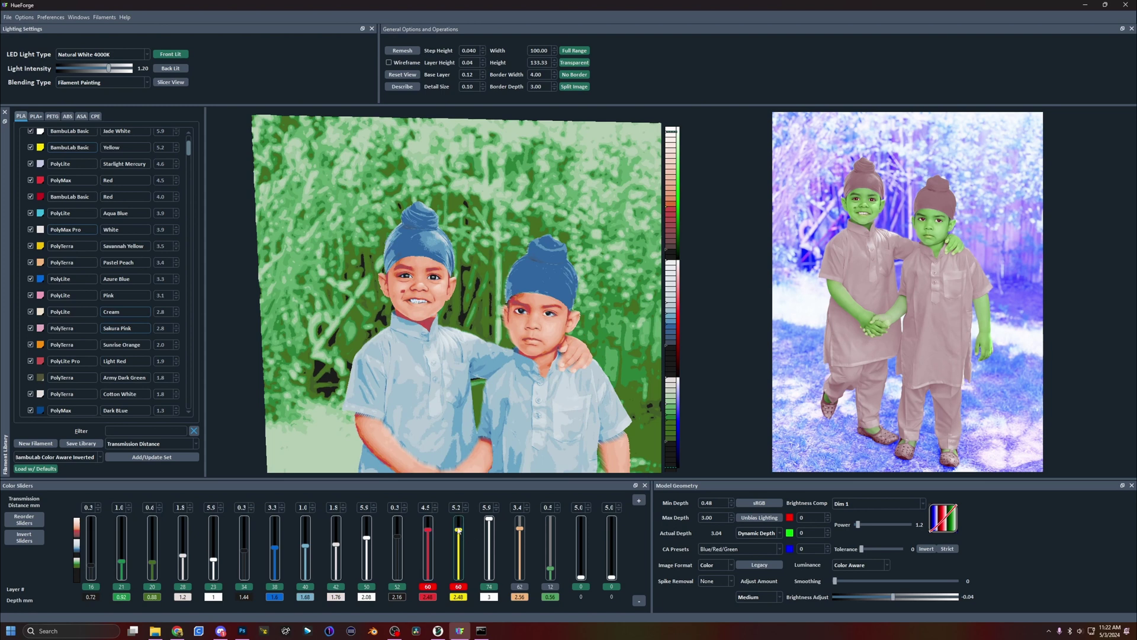
drag(428, 529, 429, 535)
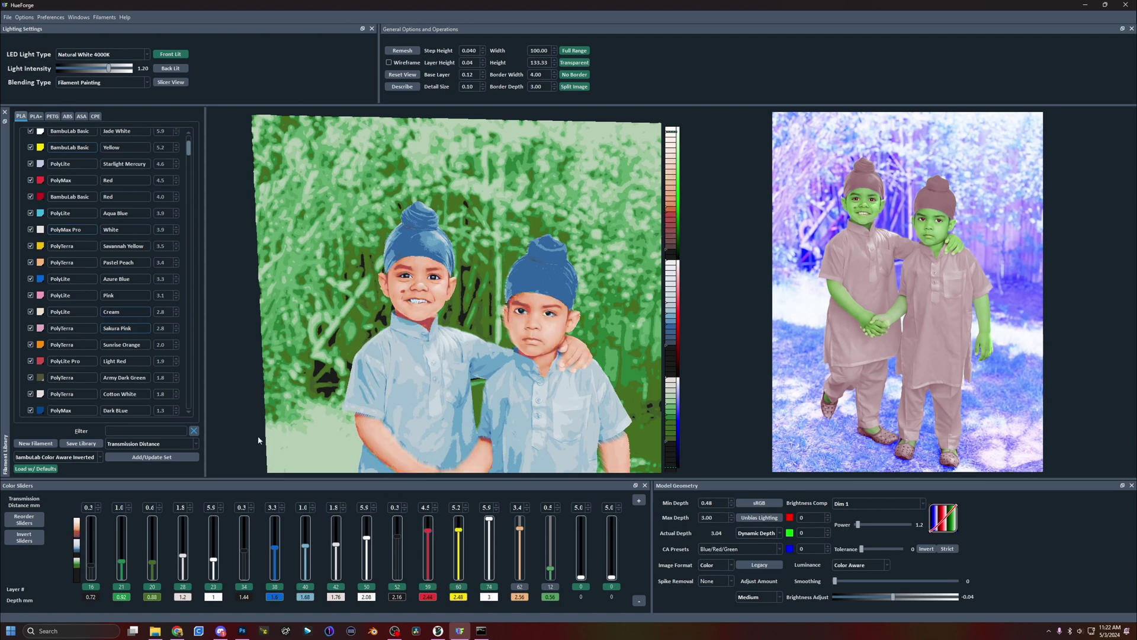
drag(422, 532, 427, 534)
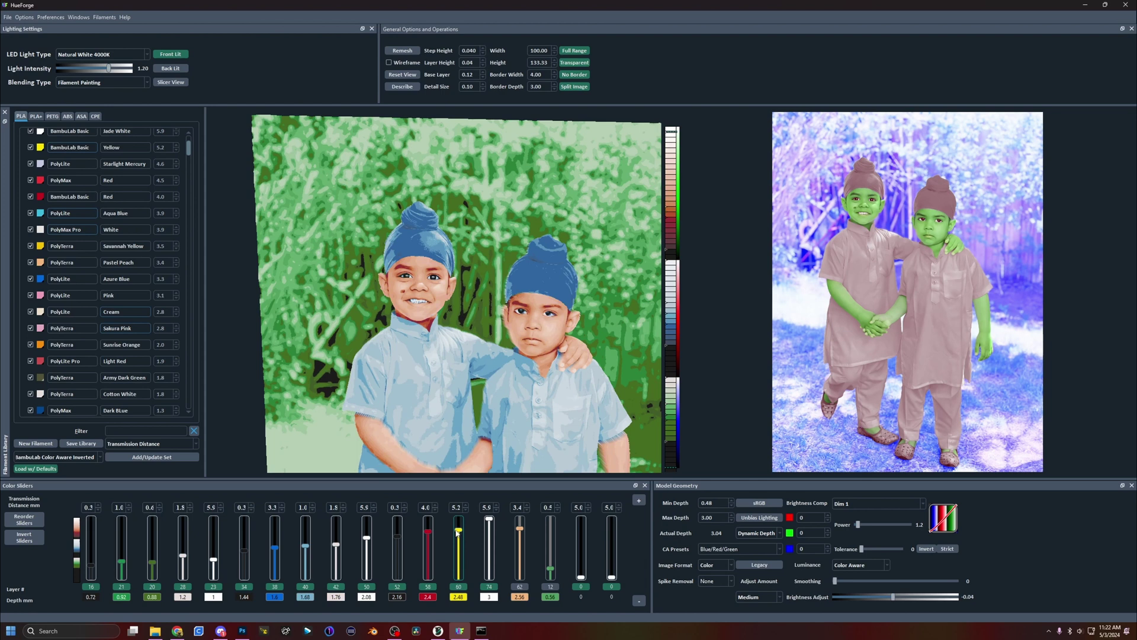
Try PolyMax Yellow on the yellow slider at layers 60 and 61 and compare the skin tones.
drag(540, 359, 425, 508)
scroll(44, 265, up, 1)
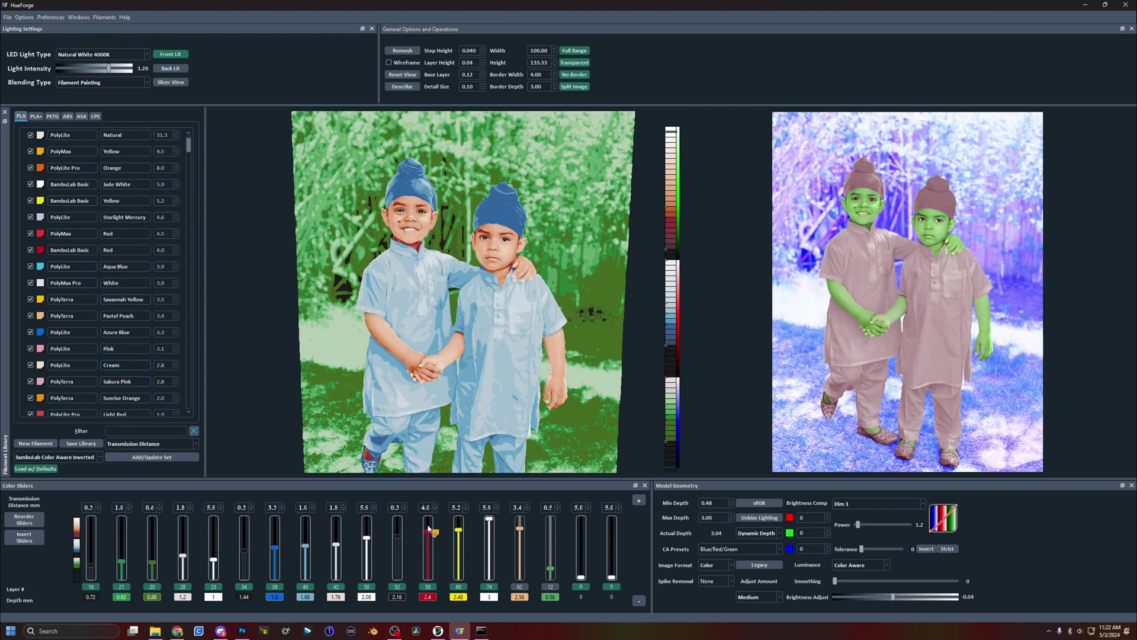
drag(458, 533, 459, 534)
scroll(472, 261, up, 3)
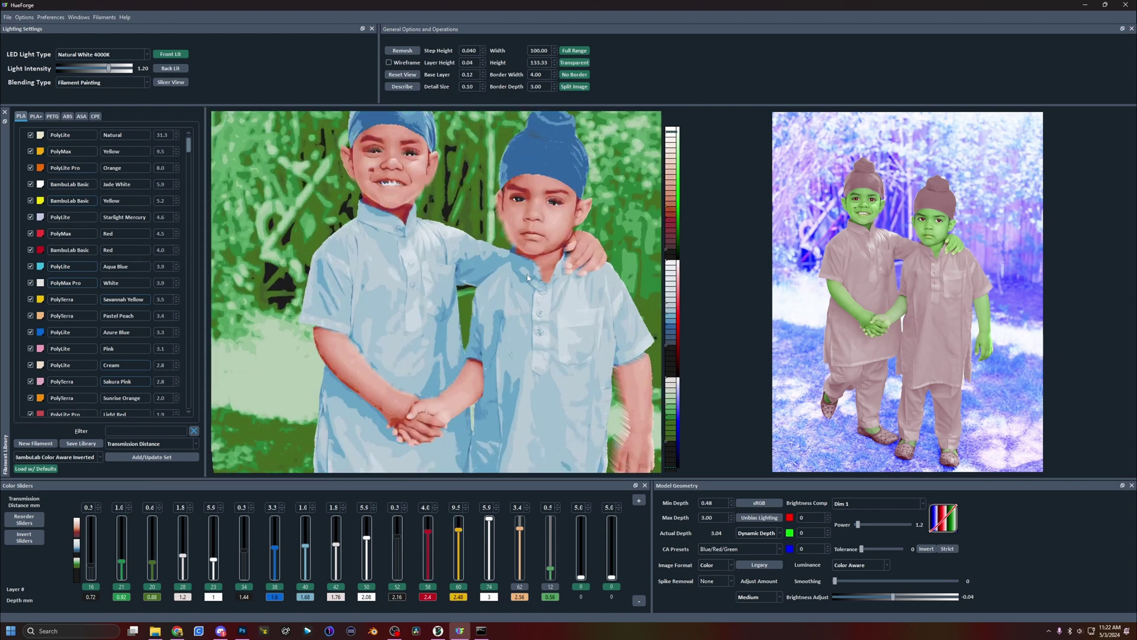
drag(474, 267, 521, 422)
scroll(460, 530, up, 1)
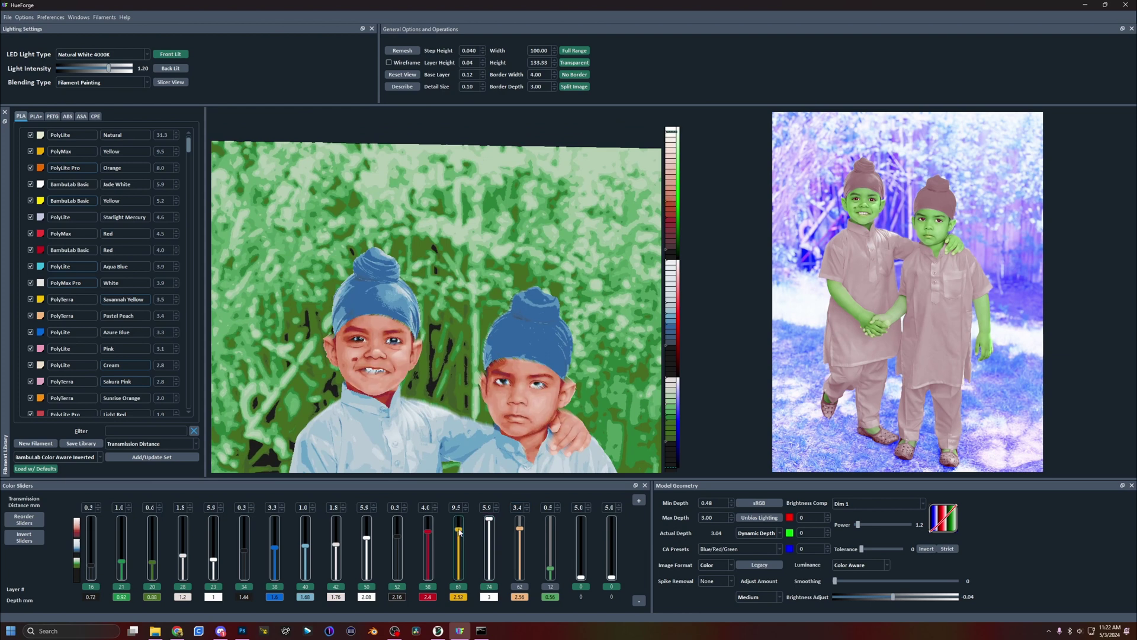
scroll(517, 410, down, 3)
drag(516, 410, 484, 381)
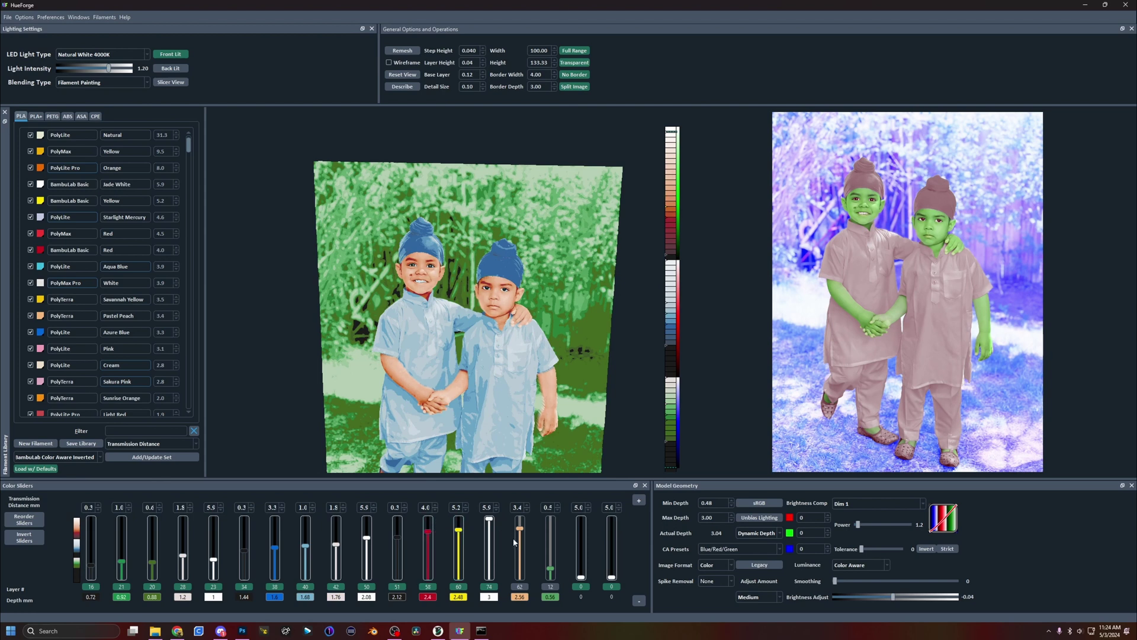
Try lowering the highest white slider to layer 73.
click(490, 526)
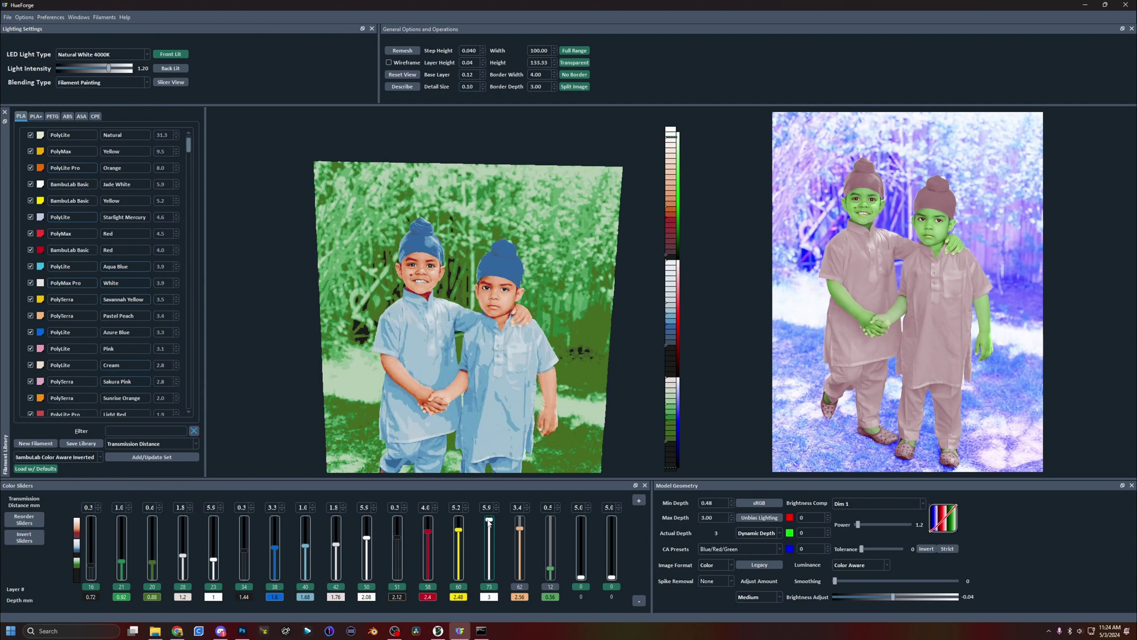
click(431, 535)
scroll(489, 521, up, 1)
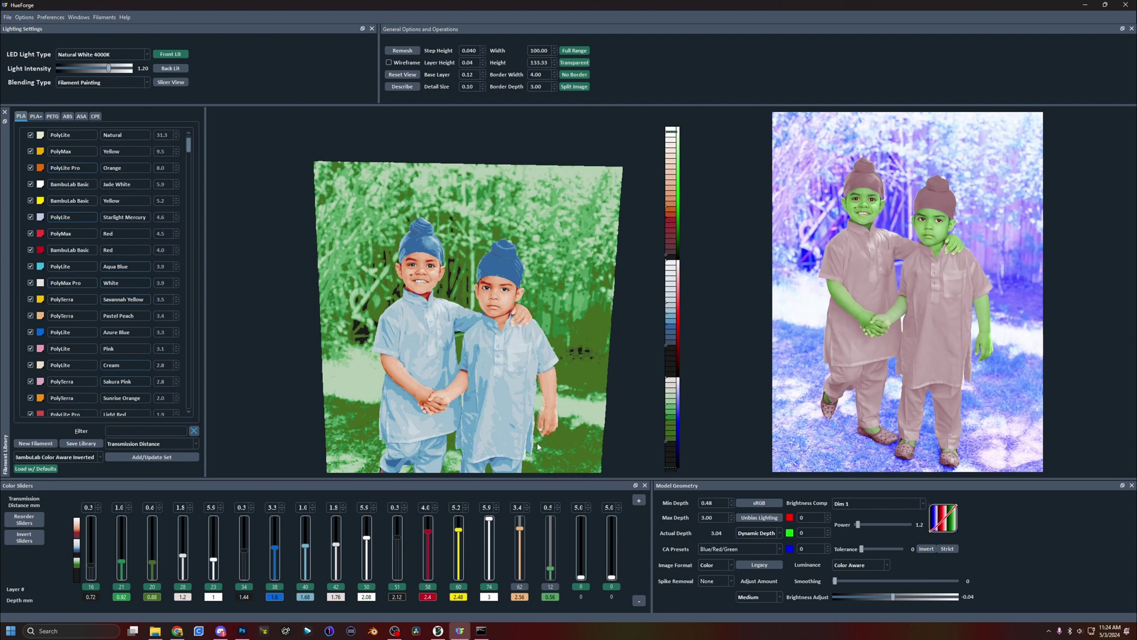
Set the model's detail size to 0.20.
scroll(504, 373, down, 3)
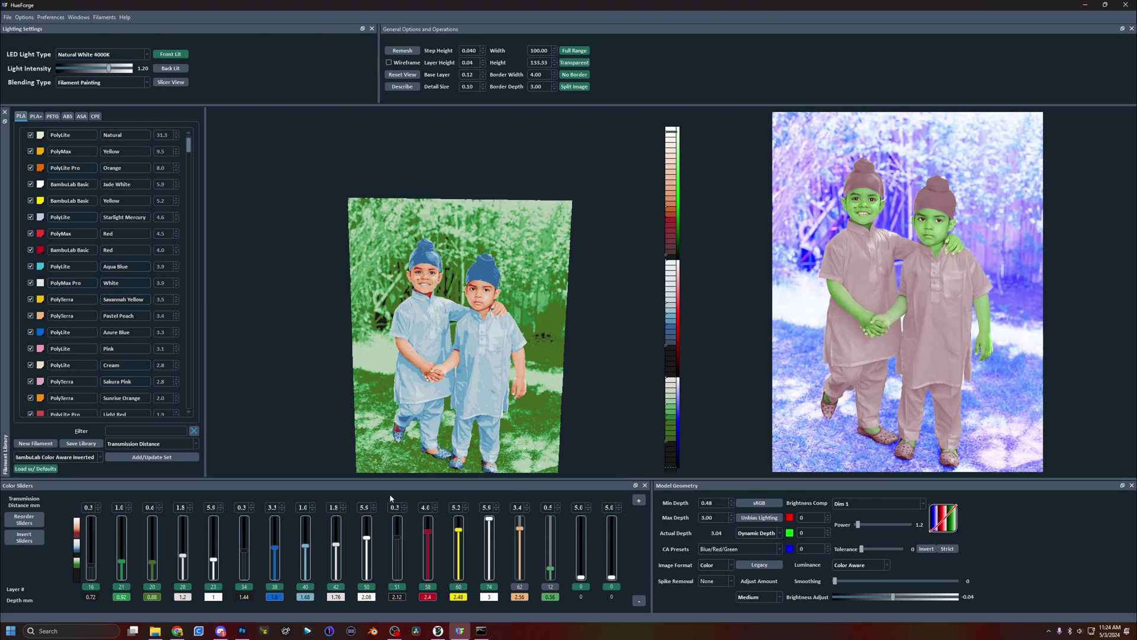
scroll(423, 303, up, 5)
drag(551, 357, 505, 192)
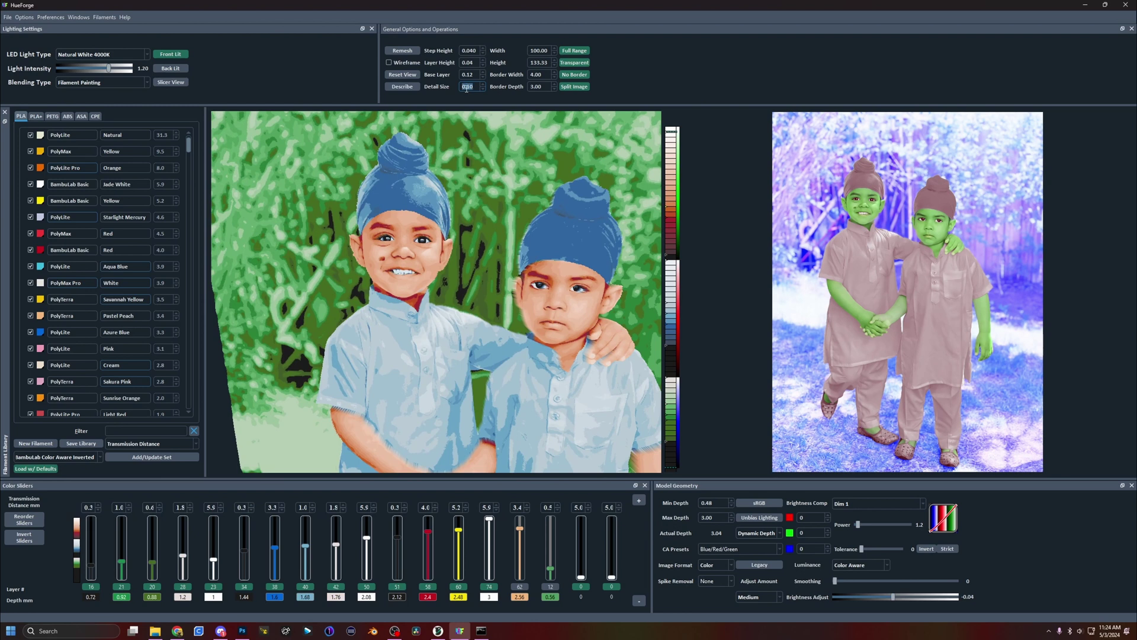
key(Return)
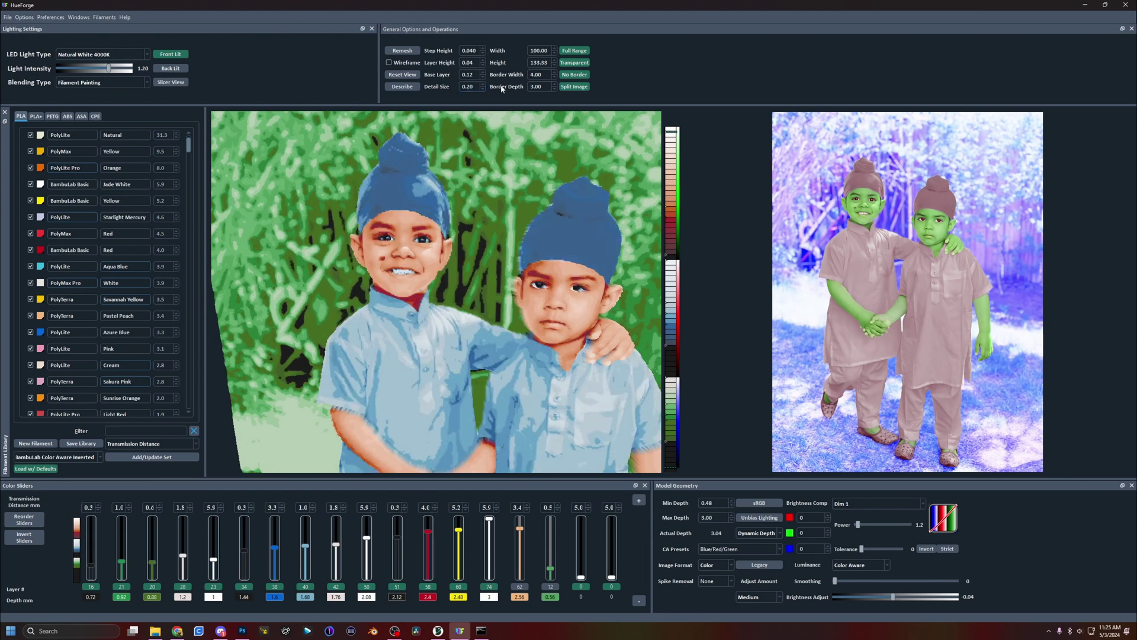
Set the model height to 250 mm and check the resized model in the preview.
scroll(507, 286, up, 2)
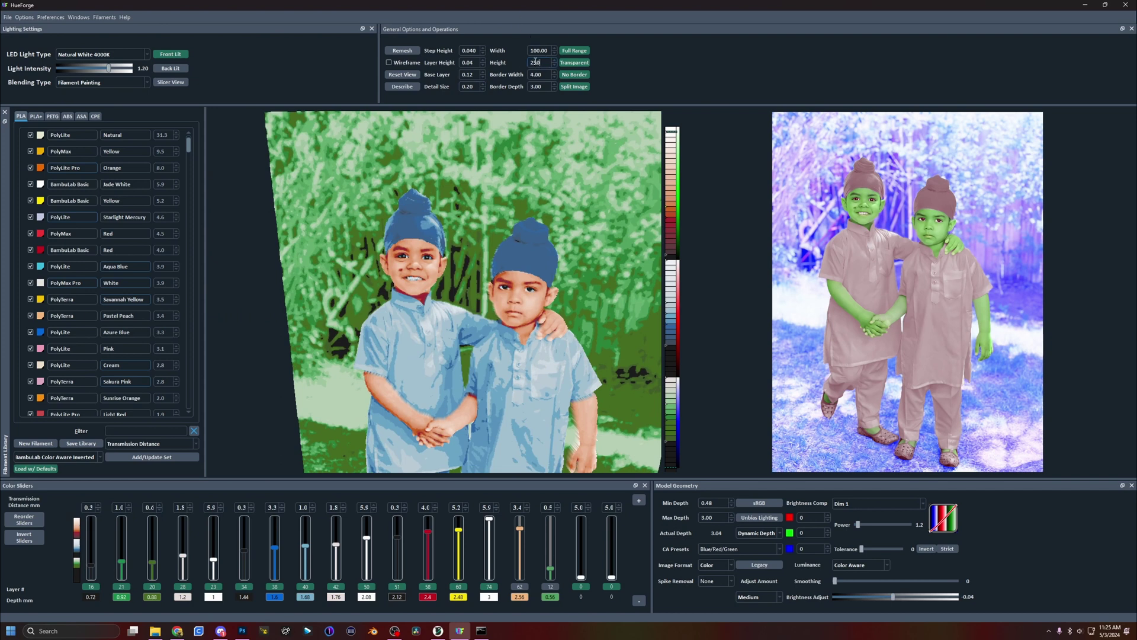
click(534, 61)
text(250)
key(Return)
drag(491, 212, 489, 354)
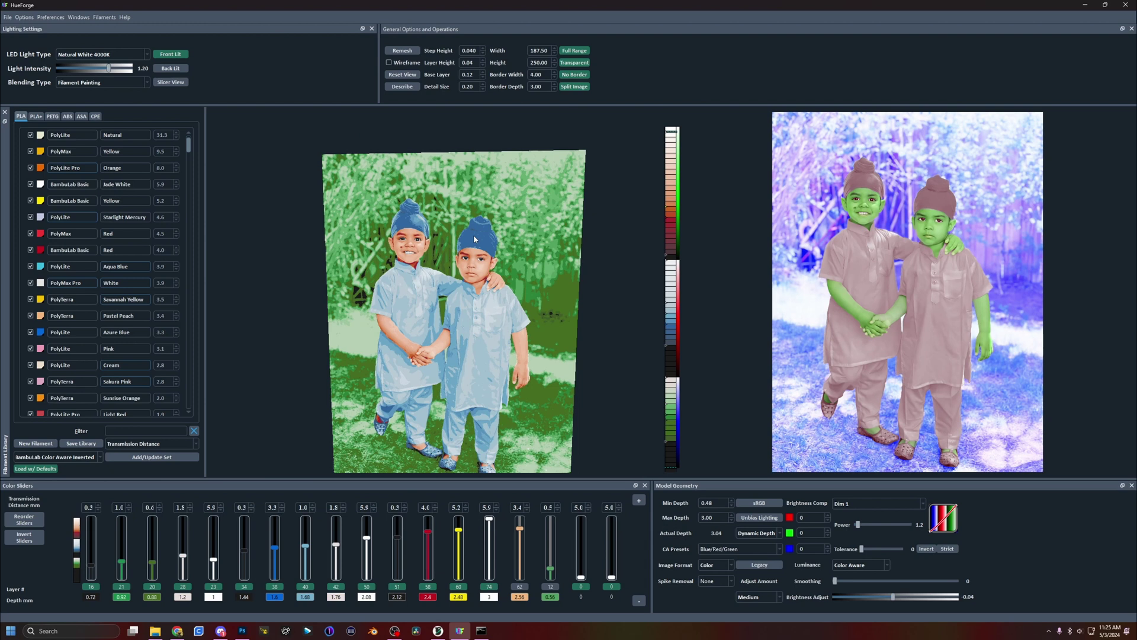
Start saving the project as an .hfp file and open the 2024_05_03_TwoKids folder as its location.
click(11, 18)
click(30, 64)
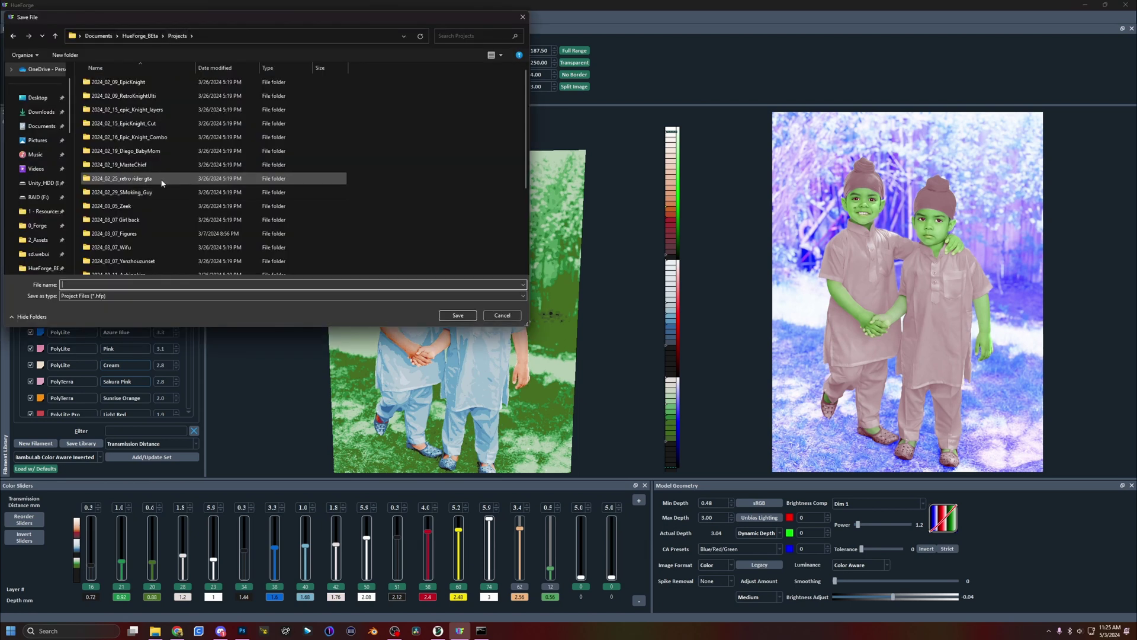
scroll(161, 183, down, 5)
double_click(140, 271)
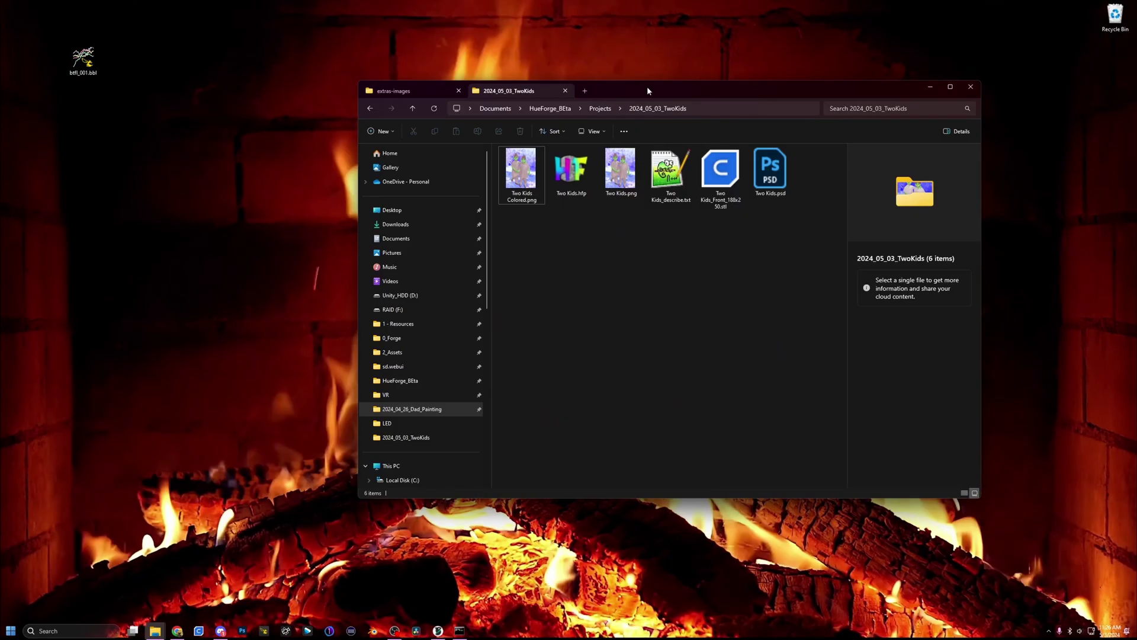
In File Explorer's 2024_05_03_TwoKids folder, open Two Kids.png to view the recoloured image, and close the viewer.
drag(652, 86, 636, 138)
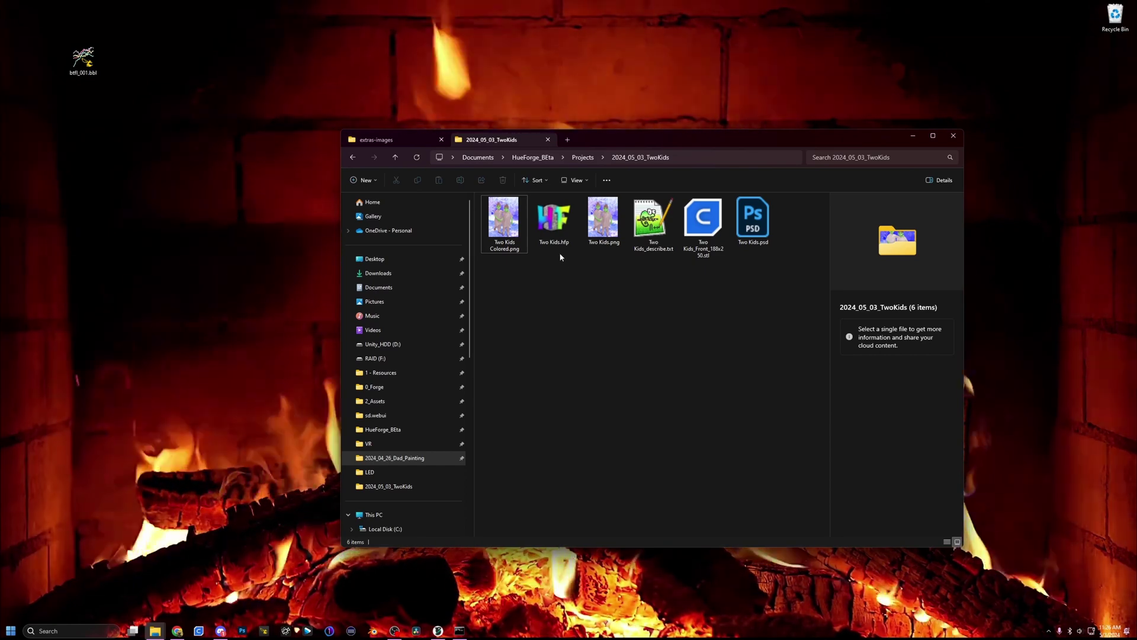
double_click(604, 217)
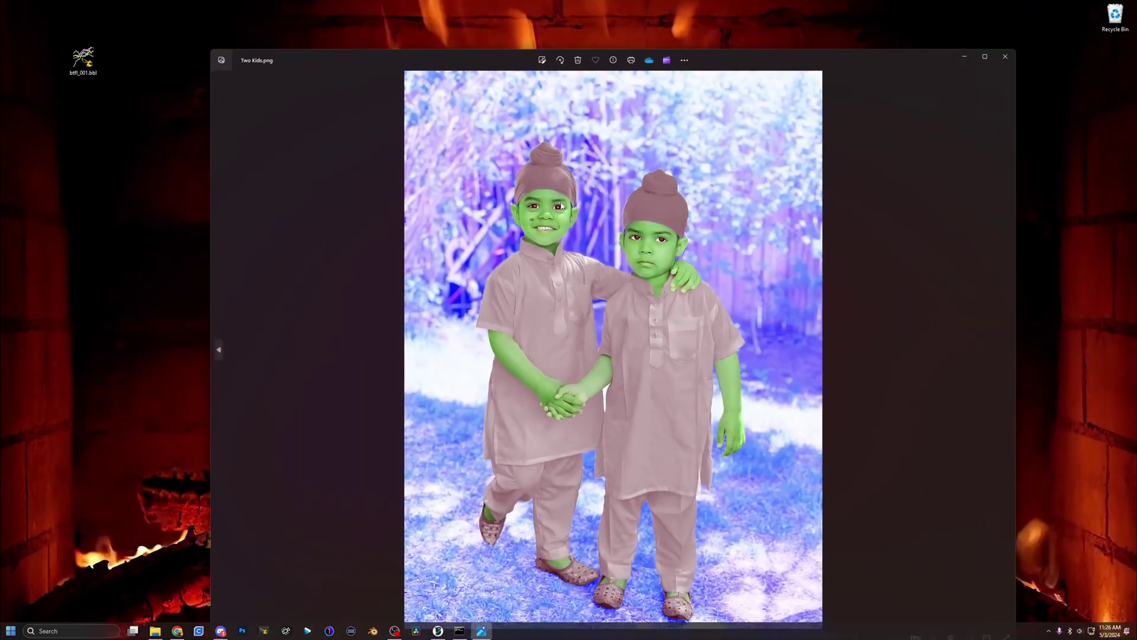
drag(697, 51, 613, 36)
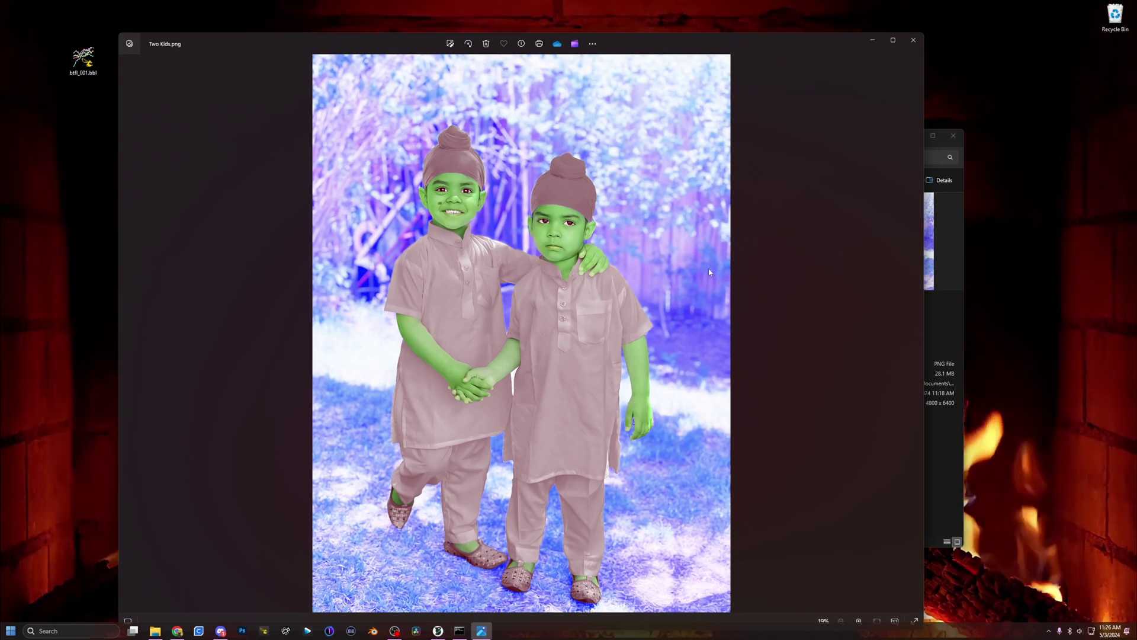
click(913, 39)
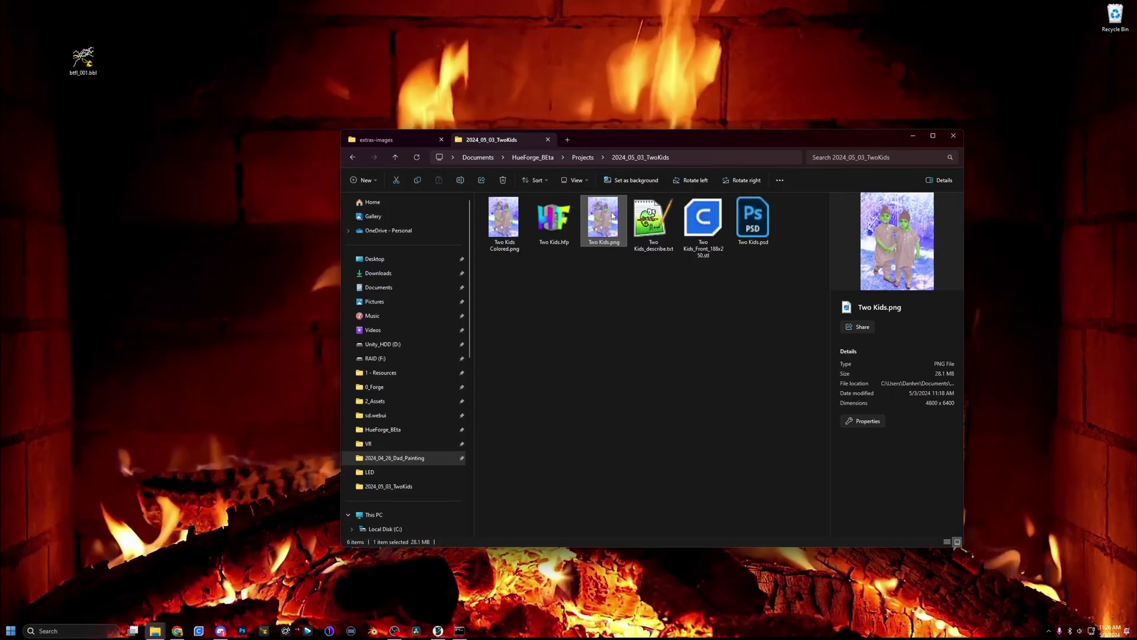
double_click(603, 219)
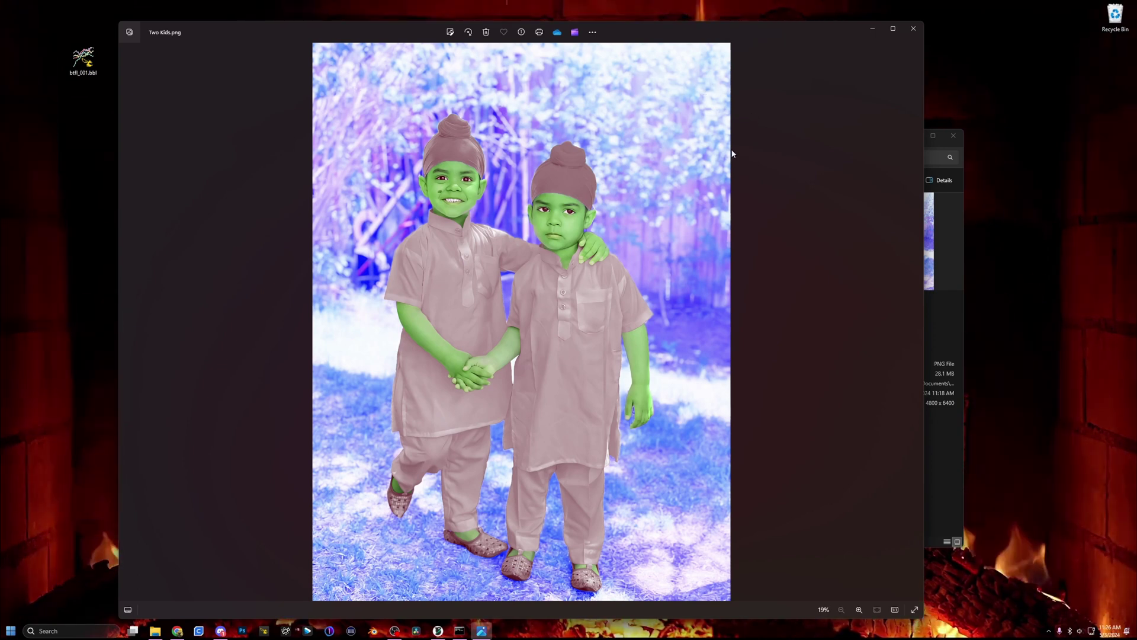
click(913, 27)
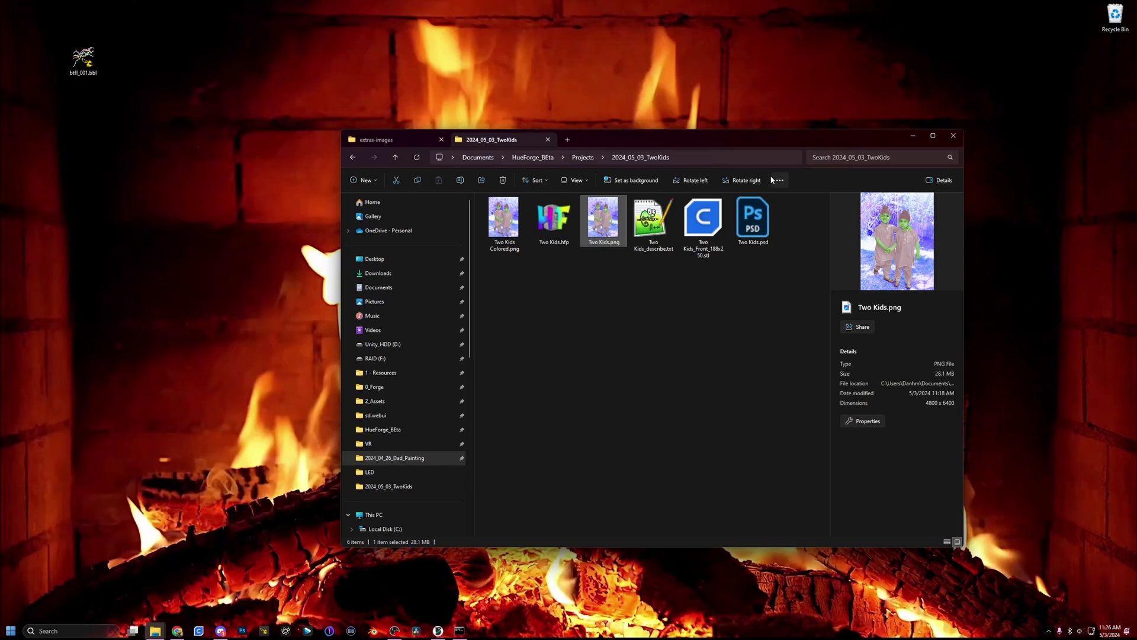